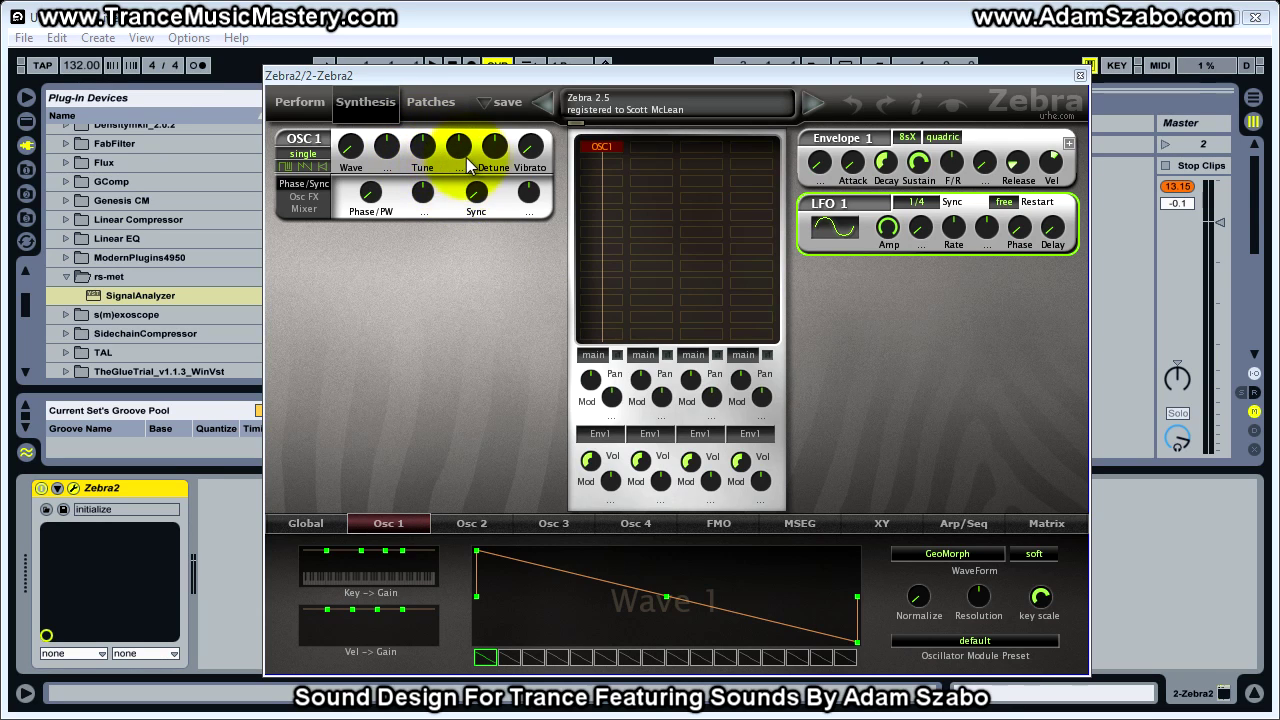
# Assign Lfo1 as oscillator 1's tune modulation source, try a depth of 48.00, and reset the depth to zero
pyautogui.click(463, 155)
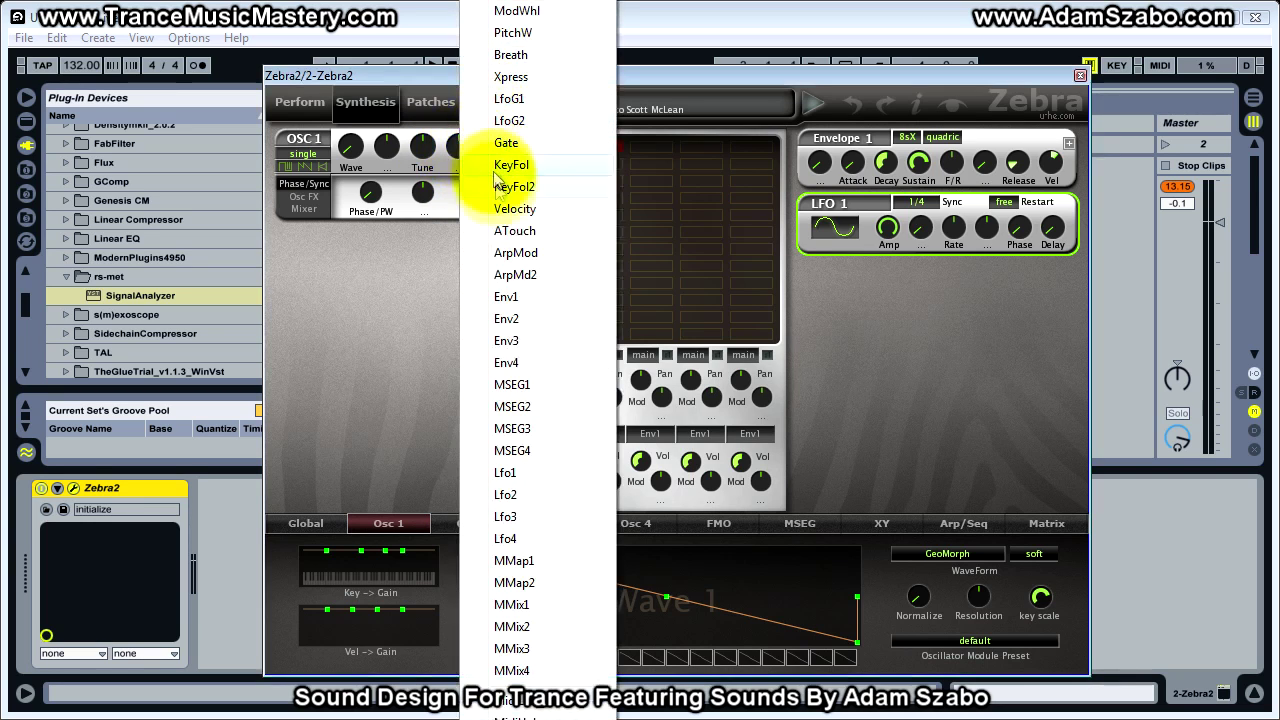
pyautogui.click(505, 472)
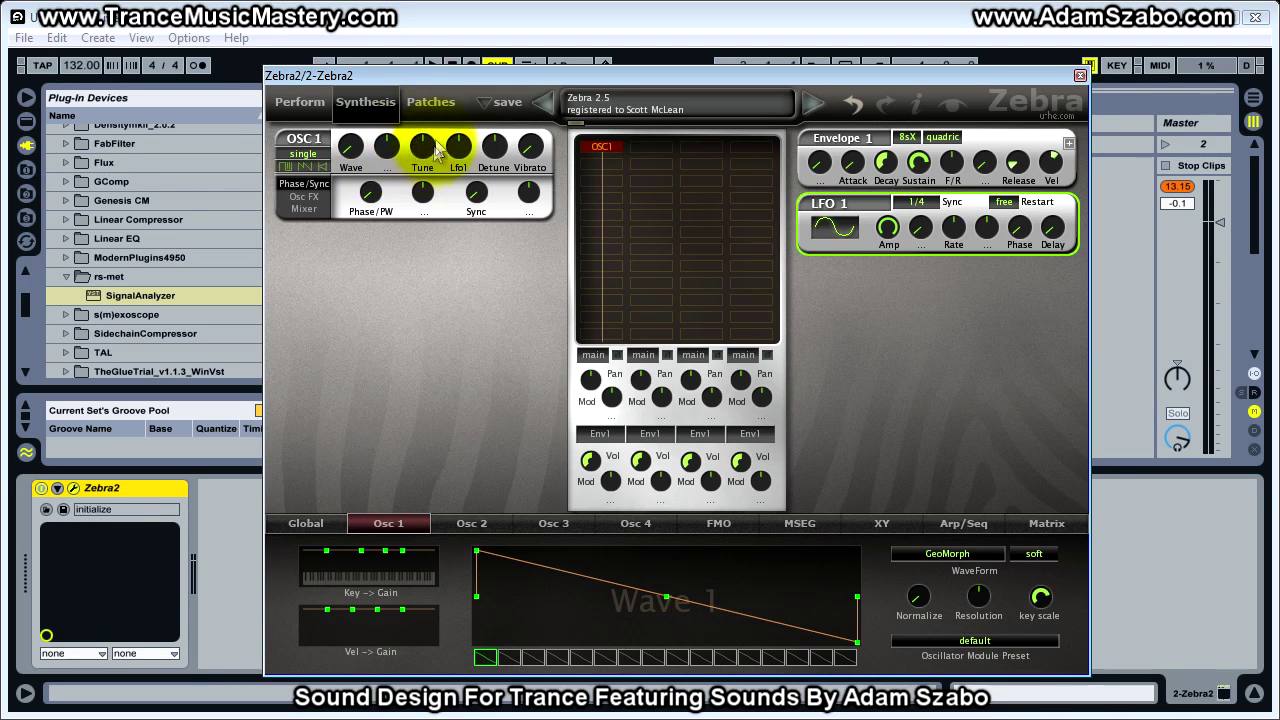
pyautogui.moveTo(457, 153); pyautogui.dragTo(447, 40)
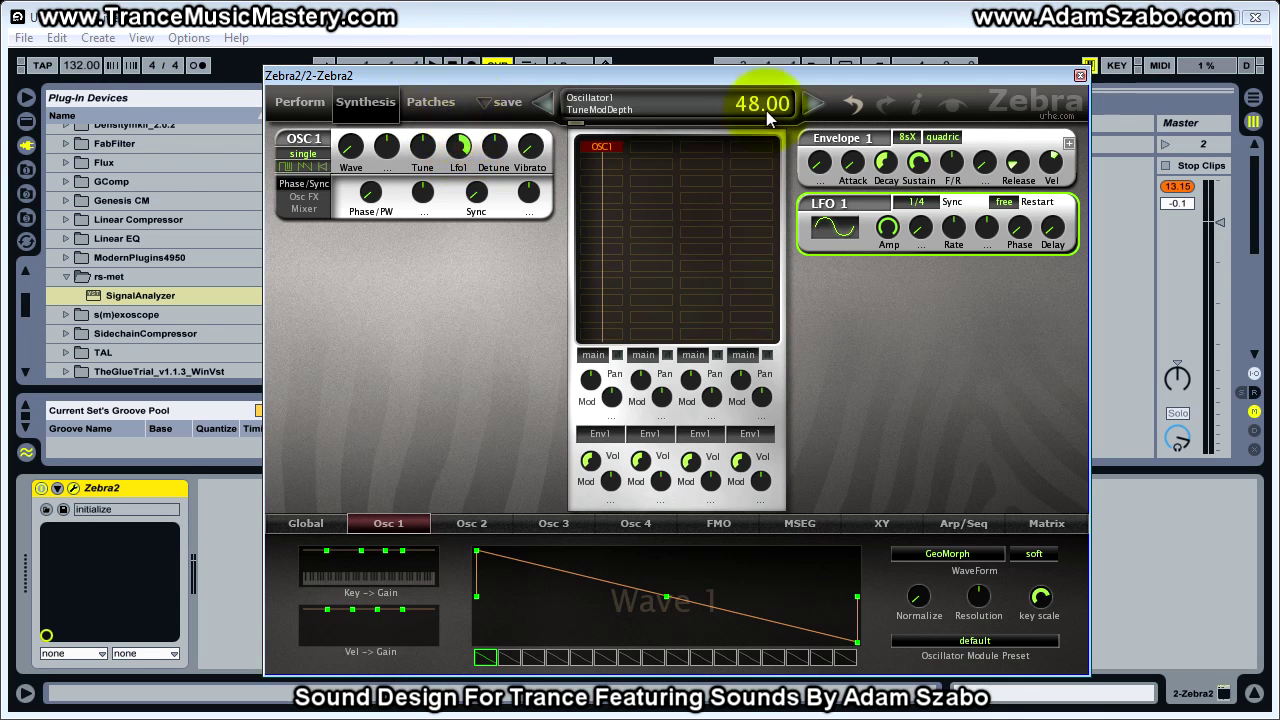
pyautogui.doubleClick(458, 152)
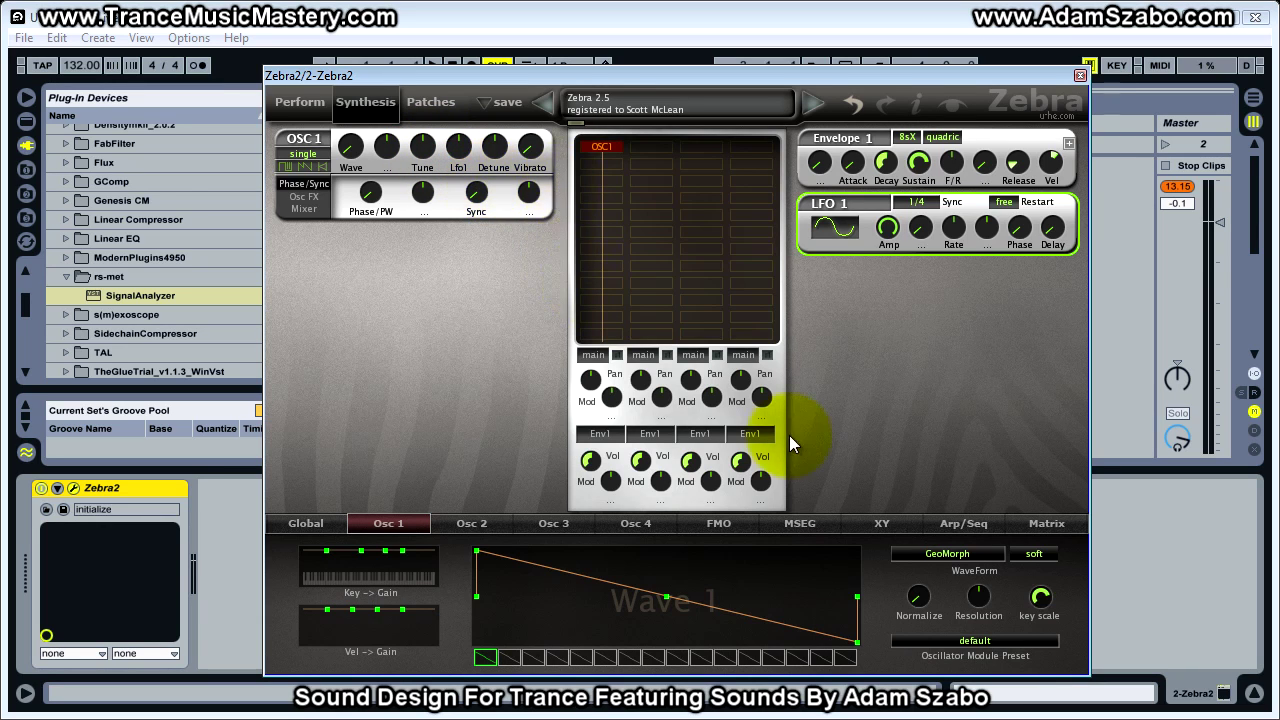
# Sweep oscillator 1's Tune by hand and return it to its centre value
pyautogui.moveTo(433, 152)
pyautogui.mouseDown()
pyautogui.moveTo(423, 42)
pyautogui.moveTo(418, 93)
pyautogui.moveTo(410, 84)
pyautogui.moveTo(423, 29)
pyautogui.moveTo(422, 152)
pyautogui.moveTo(430, 25)
pyautogui.moveTo(414, 160)
pyautogui.moveTo(423, 43)
pyautogui.moveTo(428, 160)
pyautogui.mouseUp()
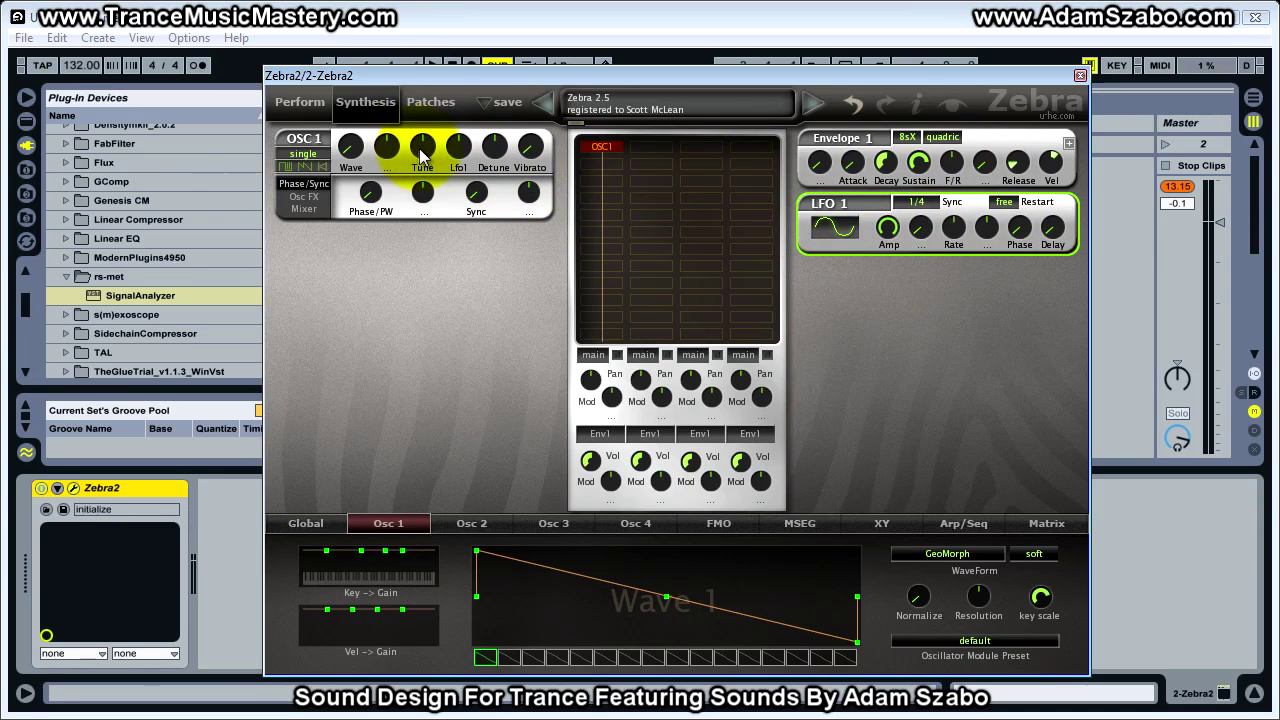
pyautogui.moveTo(423, 151); pyautogui.dragTo(430, 113)
pyautogui.moveTo(417, 67)
pyautogui.mouseDown()
pyautogui.moveTo(411, 152)
pyautogui.moveTo(415, 42)
pyautogui.mouseUp()
pyautogui.moveTo(409, 100); pyautogui.dragTo(428, 157)
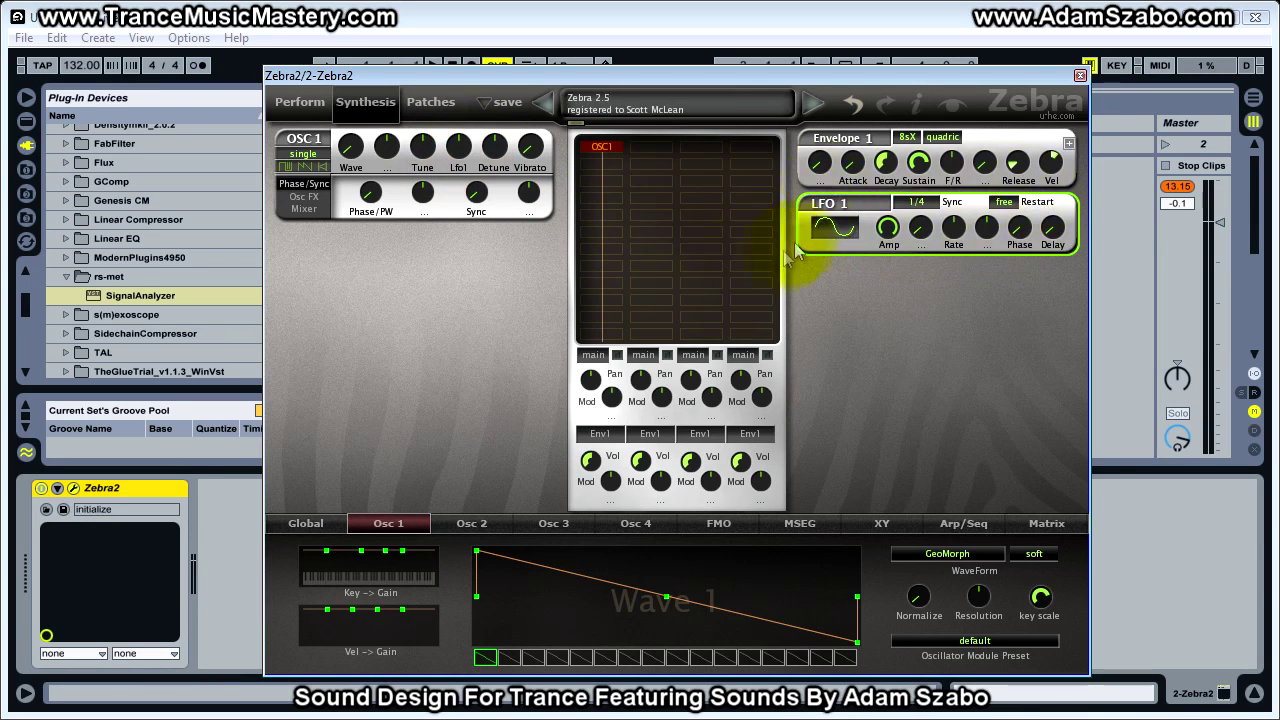
# Set oscillator 1's Lfo1 tune modulation depth to 48.00 and check the sync options available for LFO 1
pyautogui.click(459, 149)
pyautogui.moveTo(459, 149); pyautogui.dragTo(457, 5)
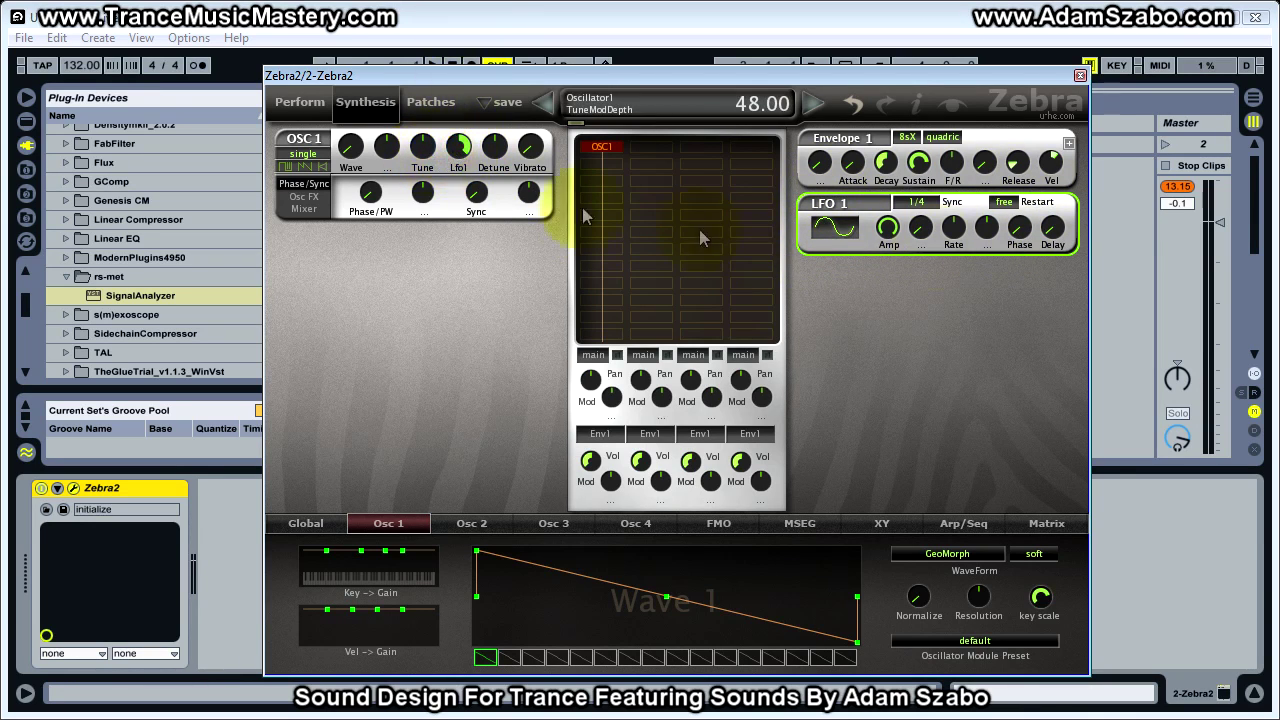
pyautogui.click(924, 203)
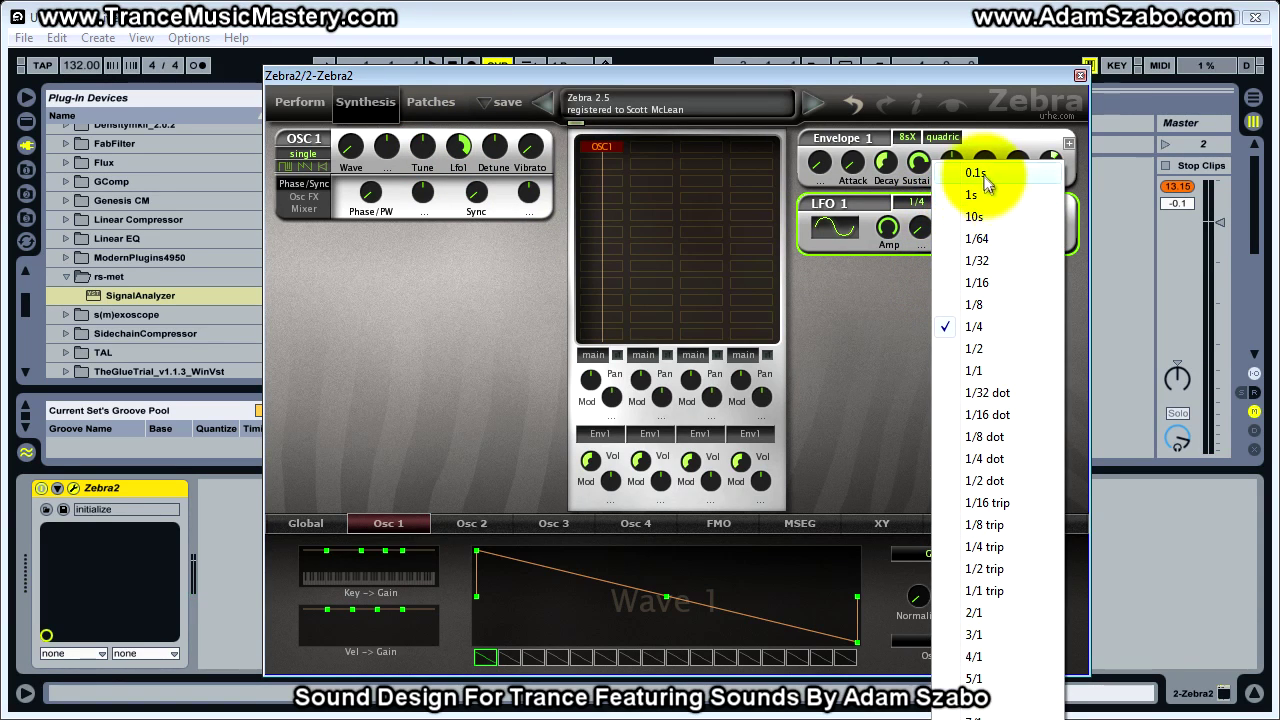
pyautogui.click(869, 264)
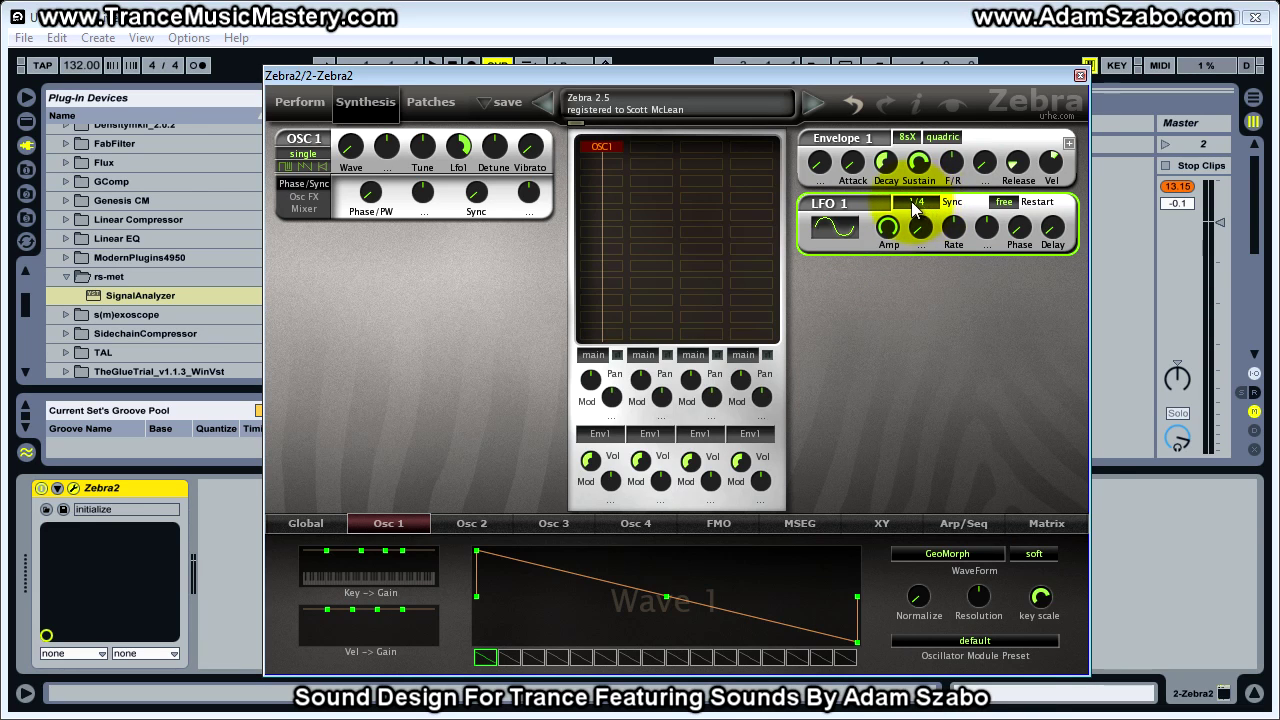
# Try LFO 1's time-based sync settings of 0.1s, 1s and 10s, keeping its rate at 100
pyautogui.click(914, 214)
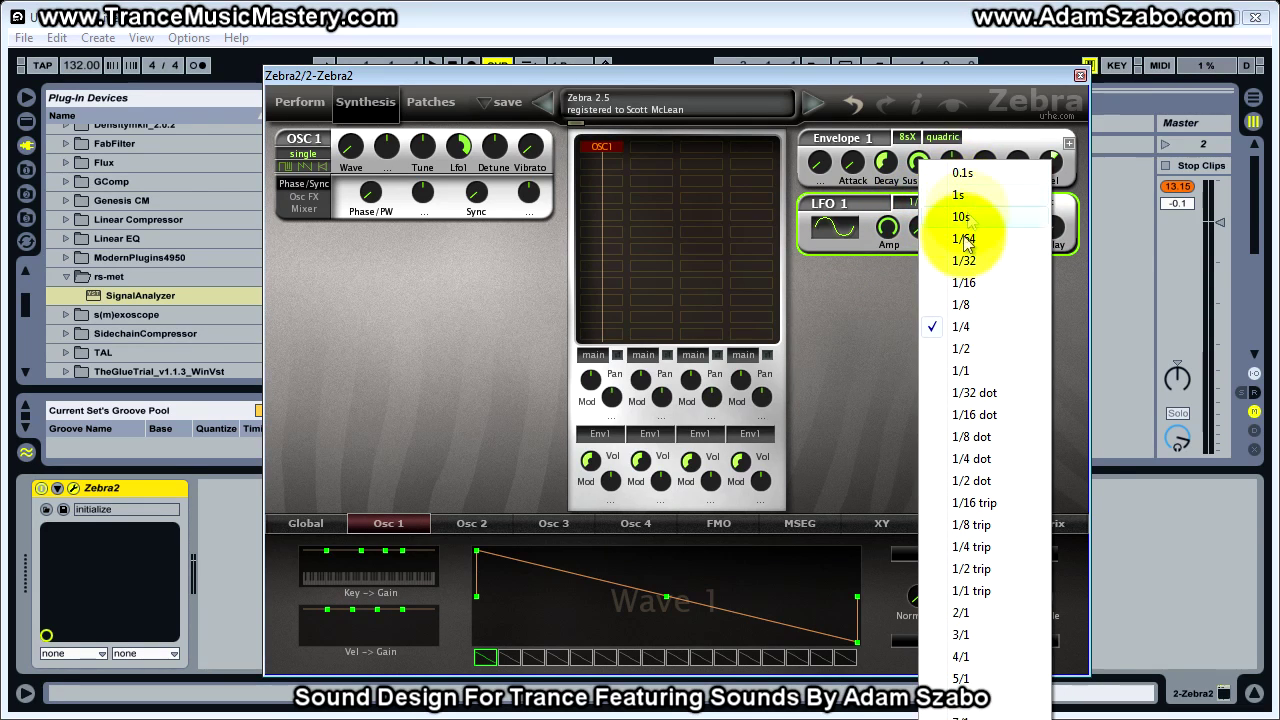
pyautogui.click(968, 176)
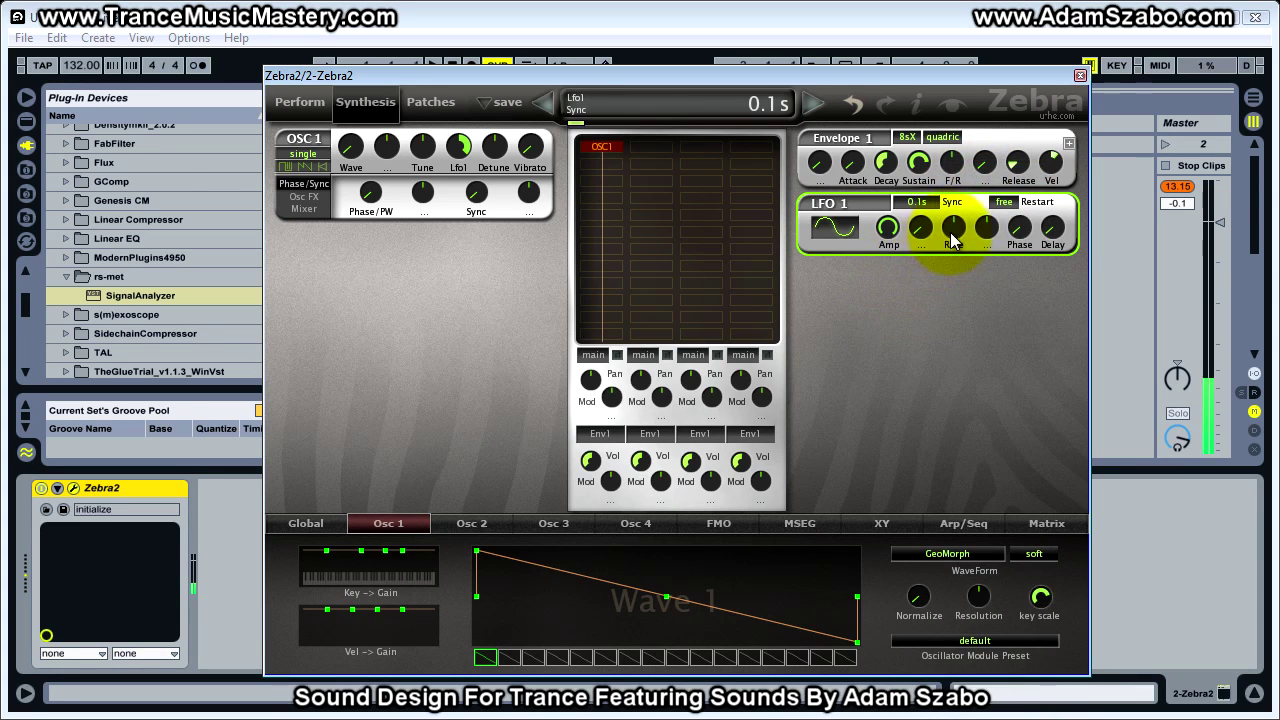
pyautogui.moveTo(950, 232); pyautogui.dragTo(950, 232)
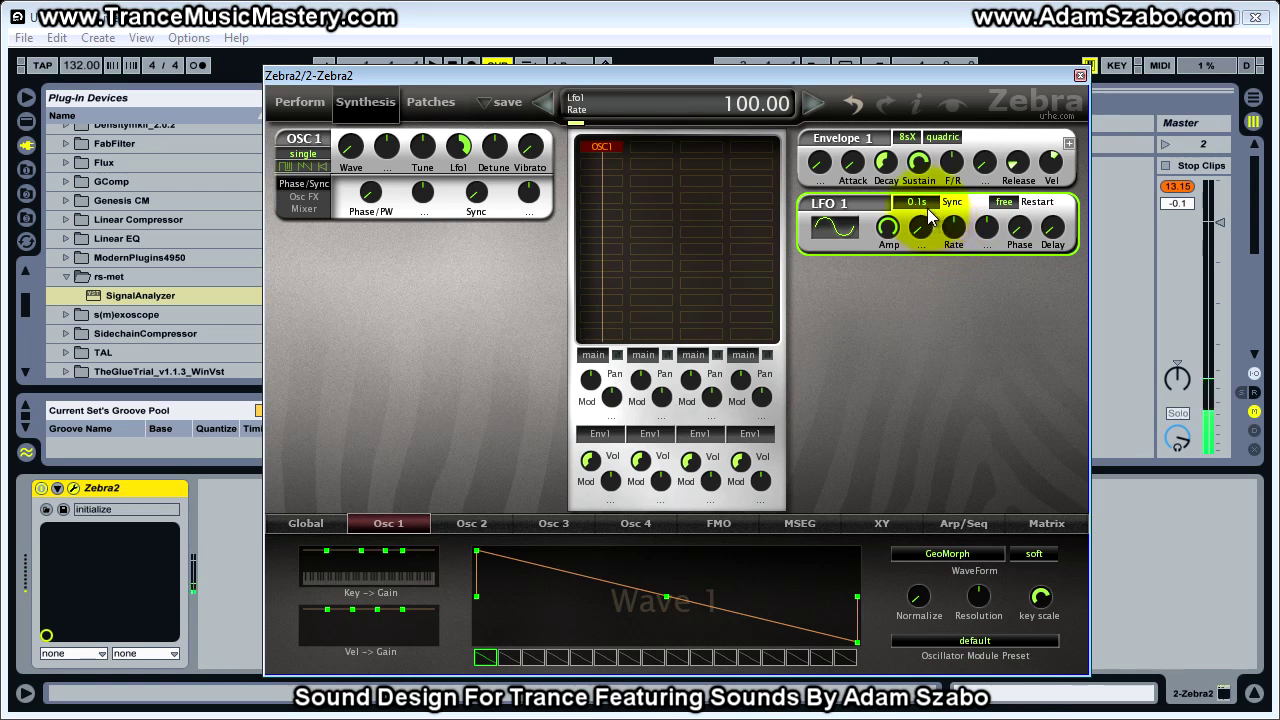
pyautogui.click(927, 207)
pyautogui.click(999, 196)
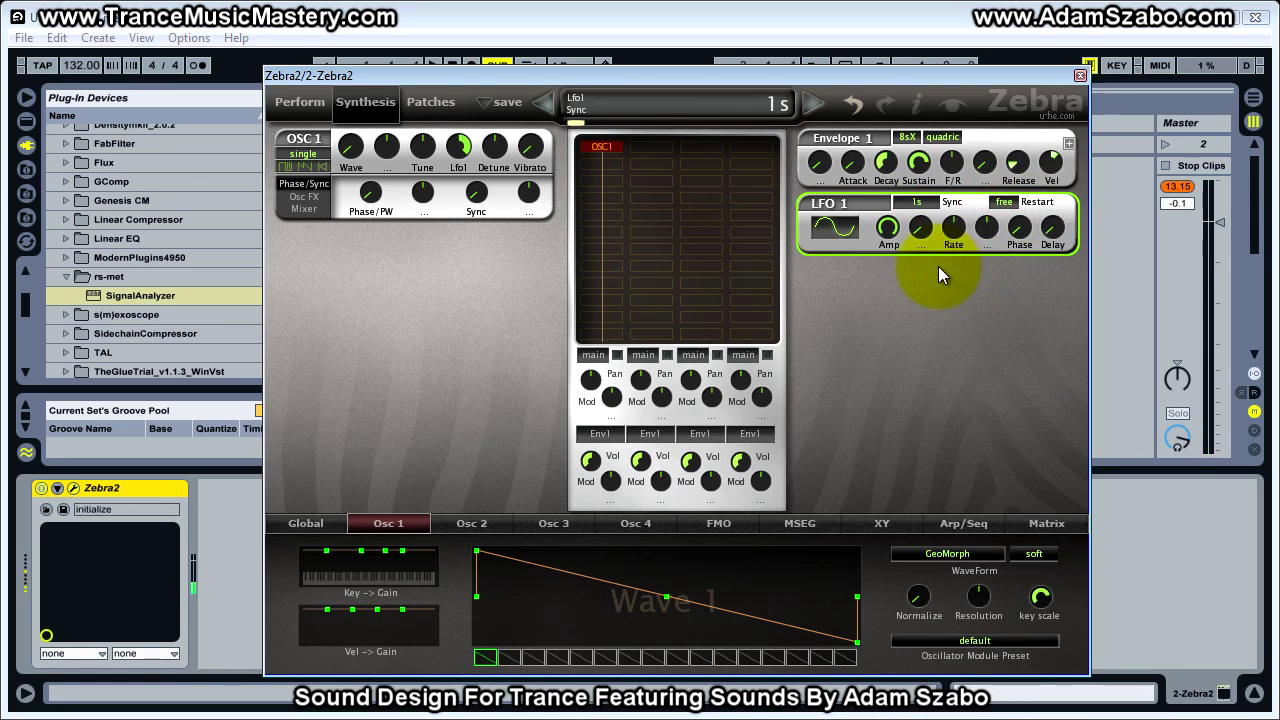
pyautogui.click(927, 202)
pyautogui.click(978, 212)
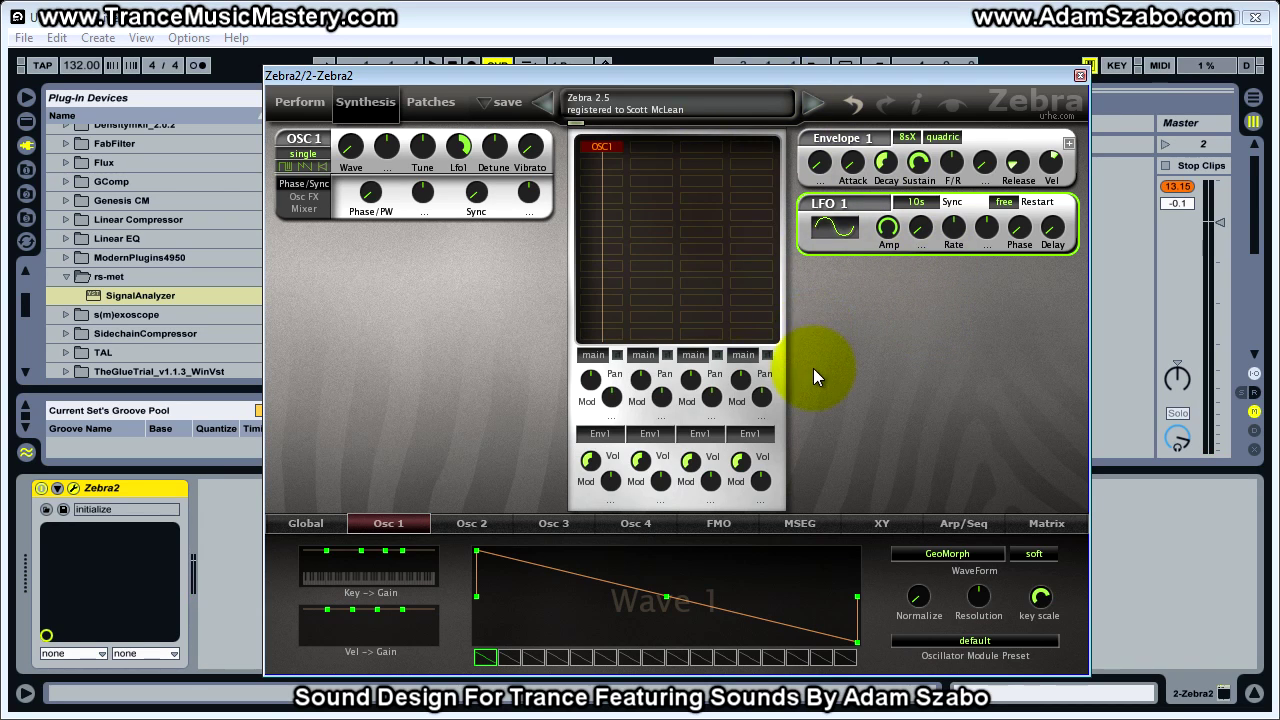
# Try LFO 1's tempo-based sync settings of 1/8 and 1/4
pyautogui.click(955, 212)
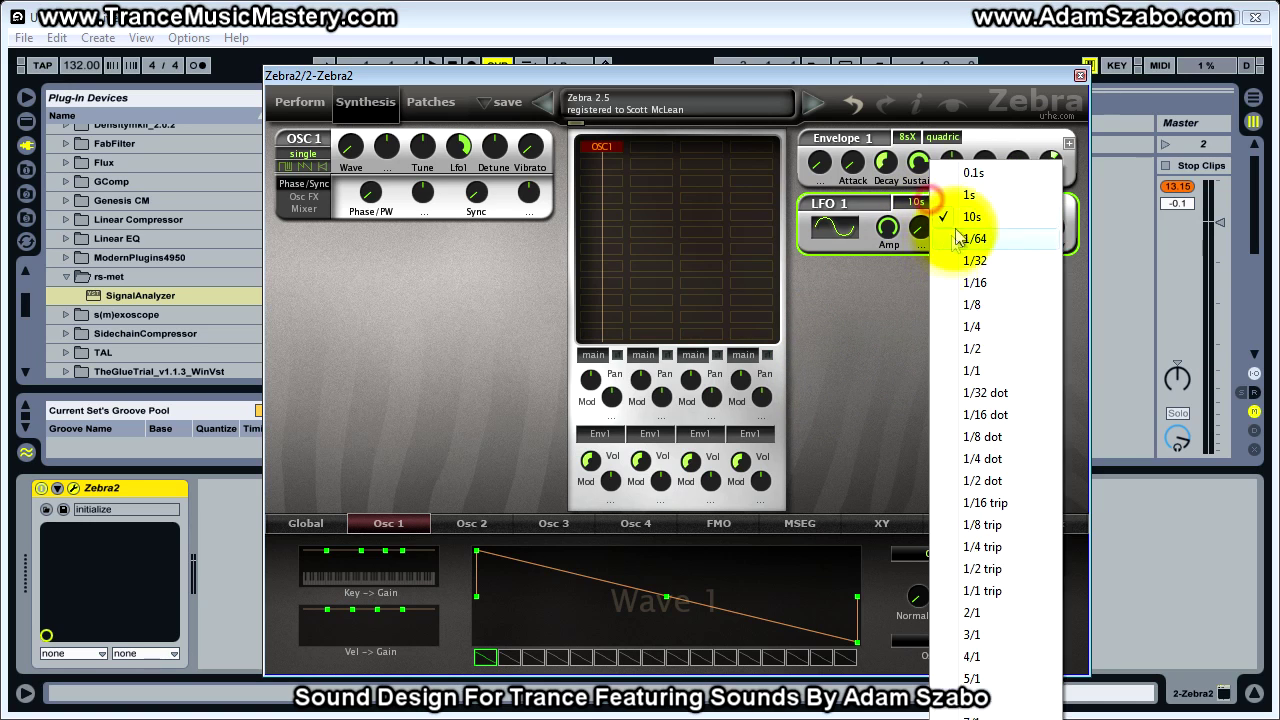
pyautogui.click(988, 302)
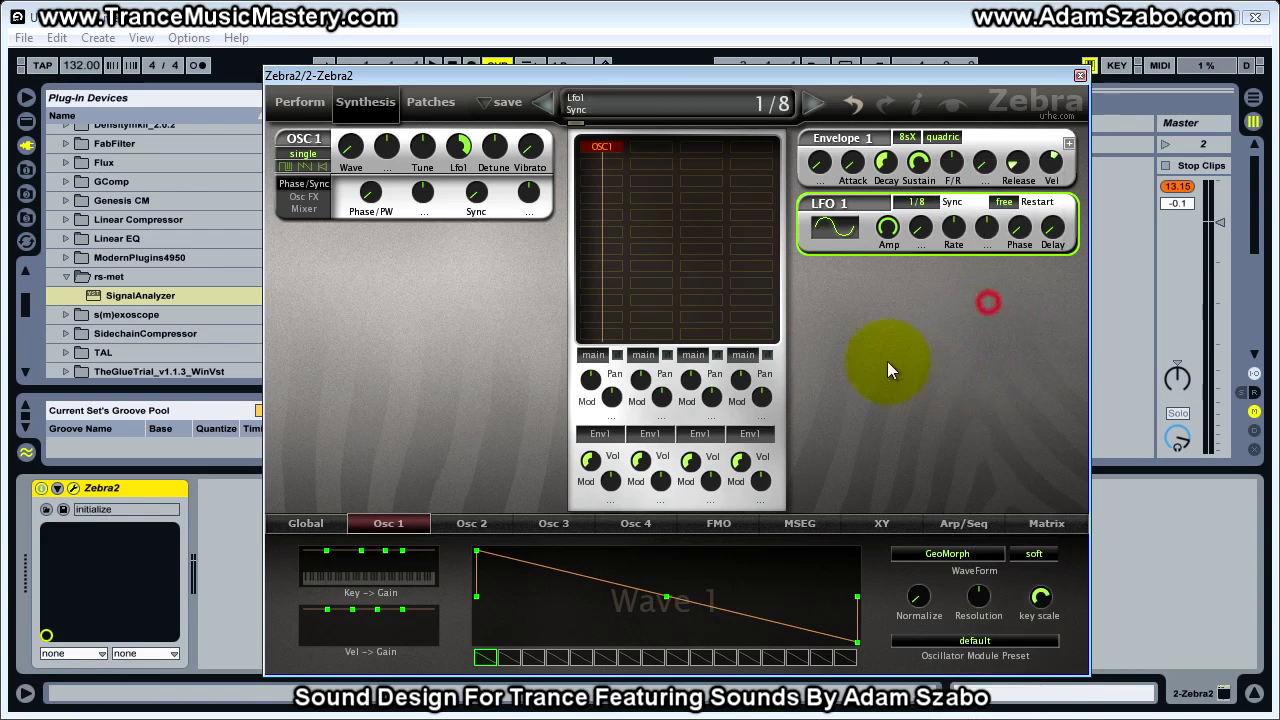
pyautogui.click(918, 202)
pyautogui.click(970, 328)
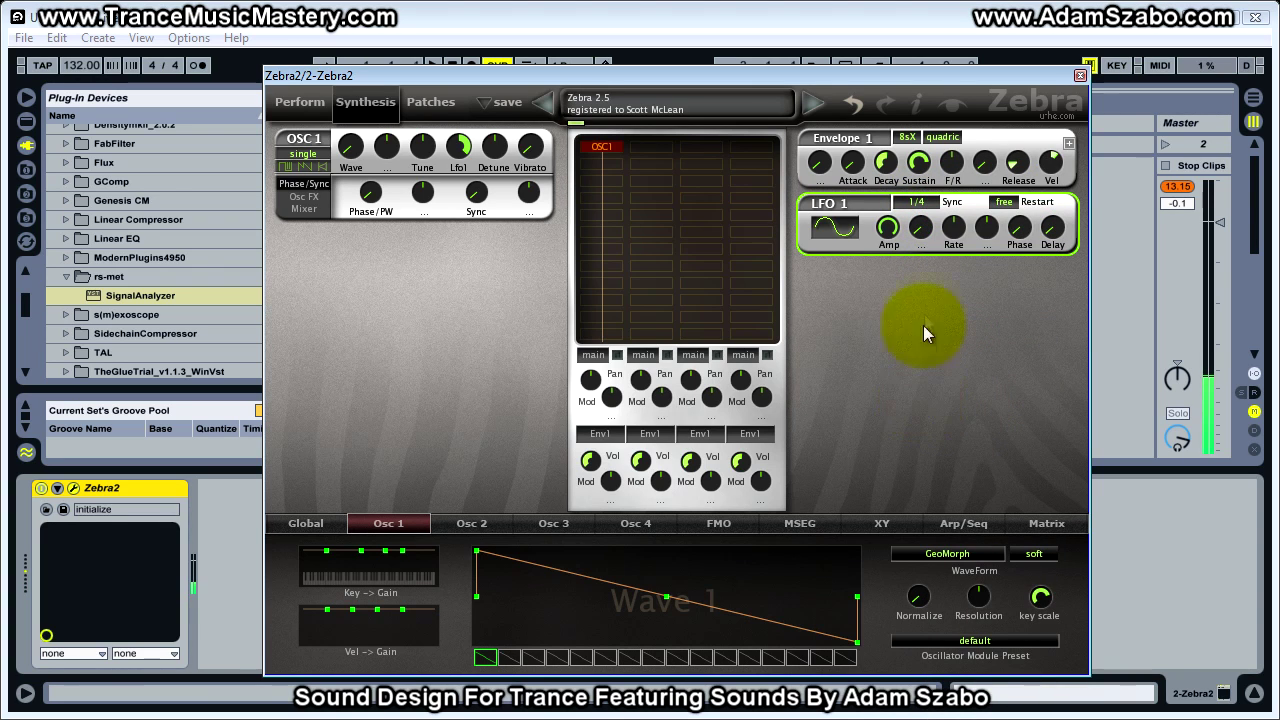
# Set LFO 1's sync to 1/1 and check the selection in the sync options
pyautogui.click(916, 202)
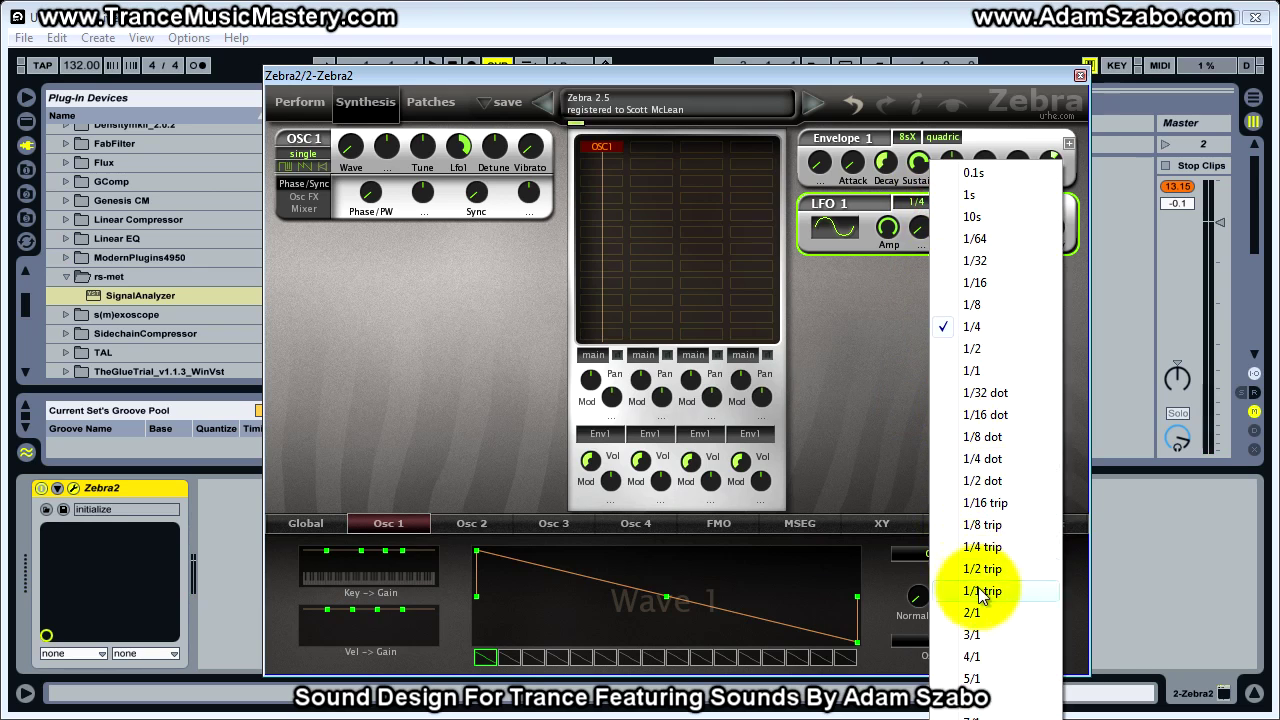
pyautogui.click(970, 372)
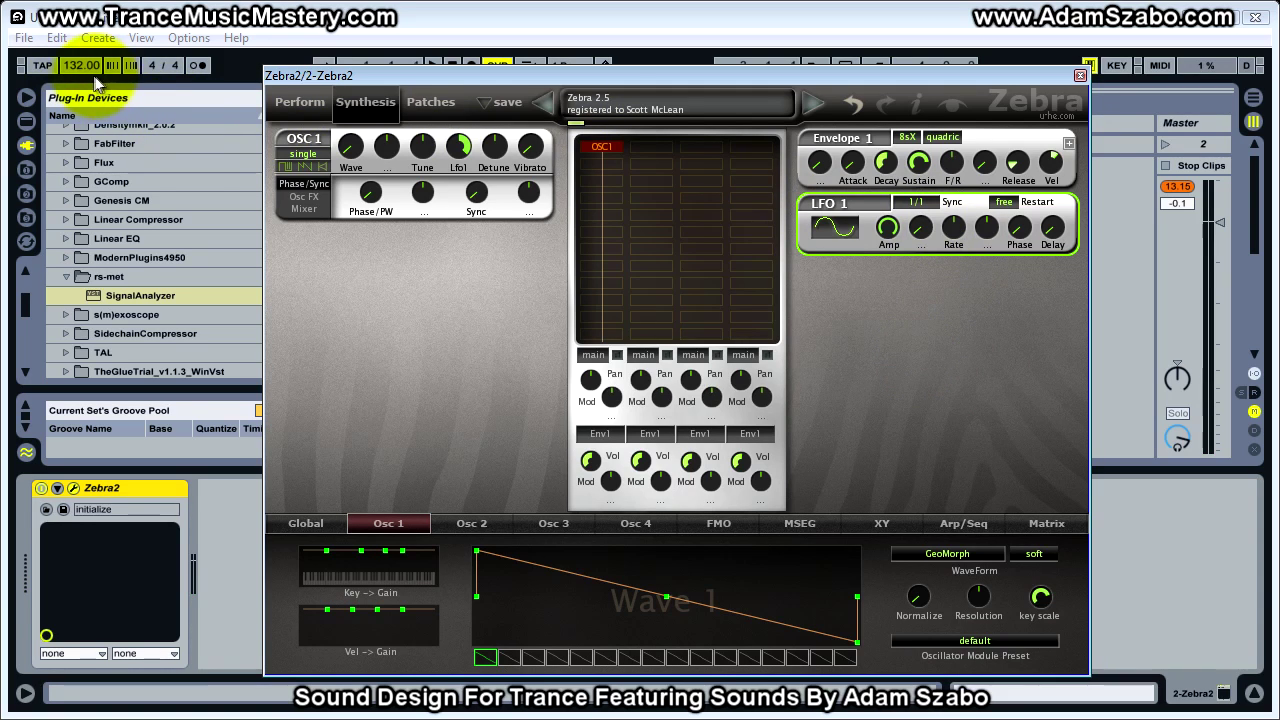
pyautogui.click(916, 201)
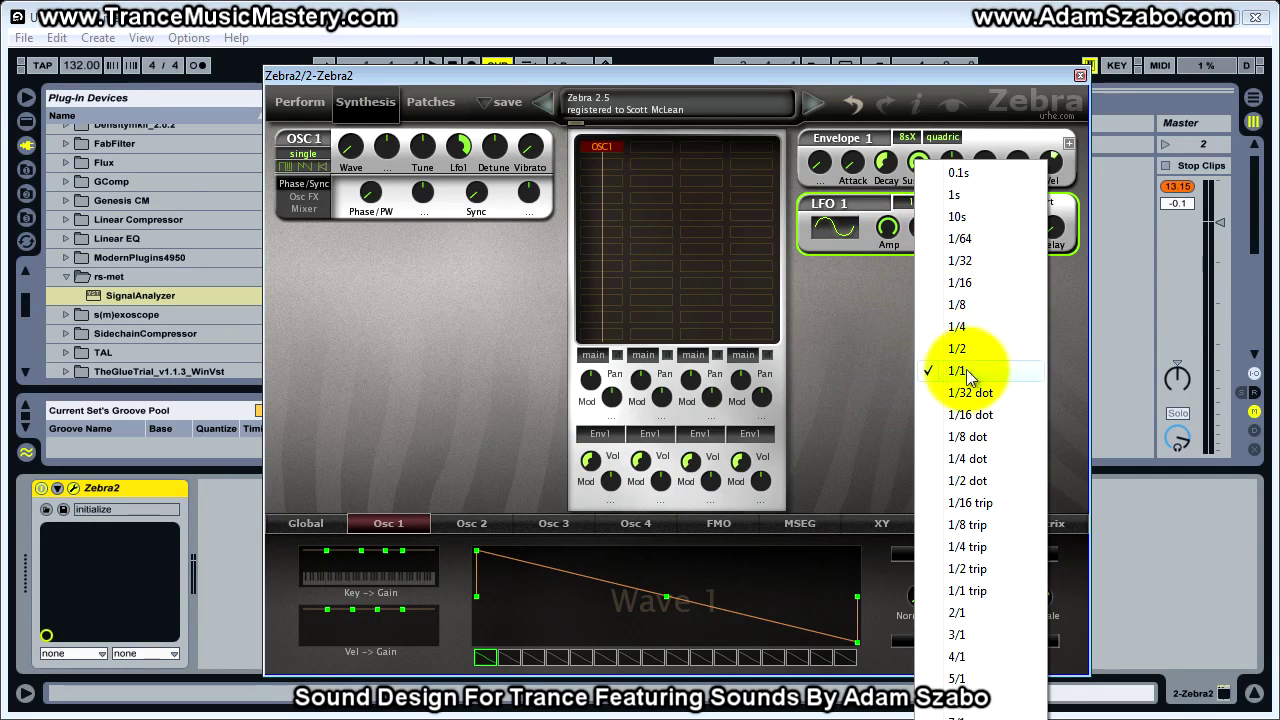
pyautogui.click(862, 317)
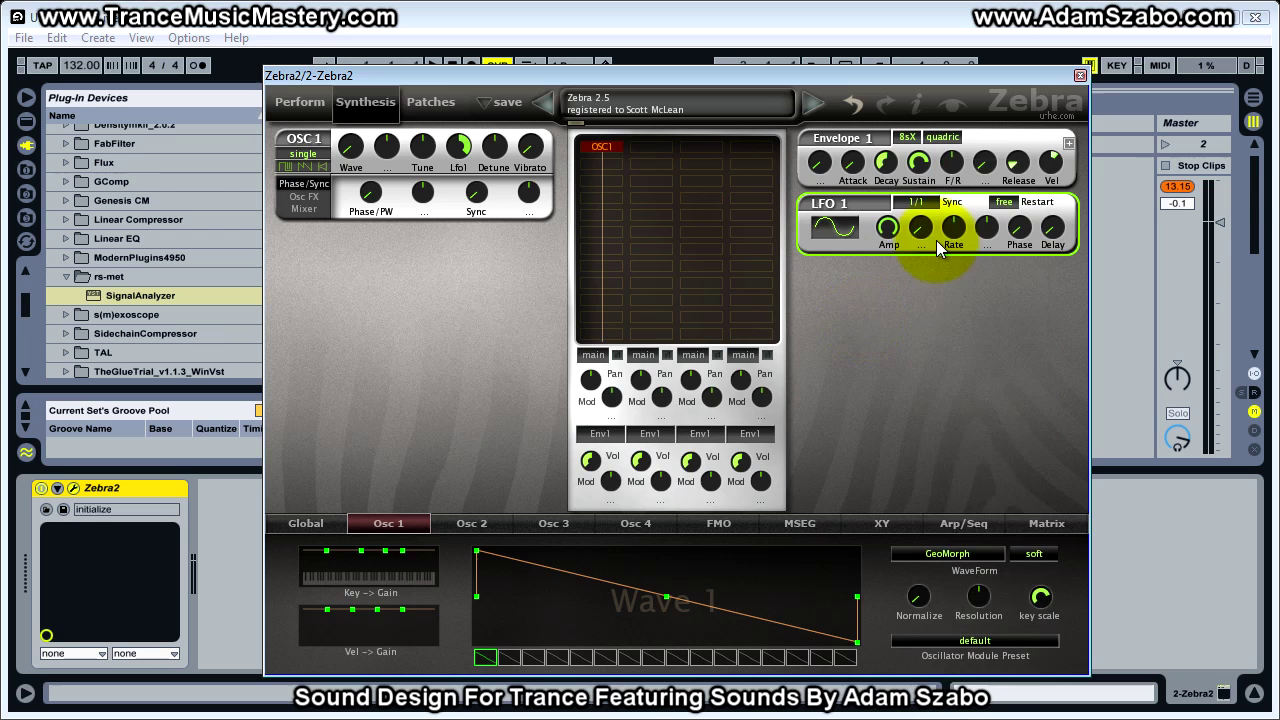
# Try LFO 1's Restart mode on gate and return it to free
pyautogui.click(1008, 204)
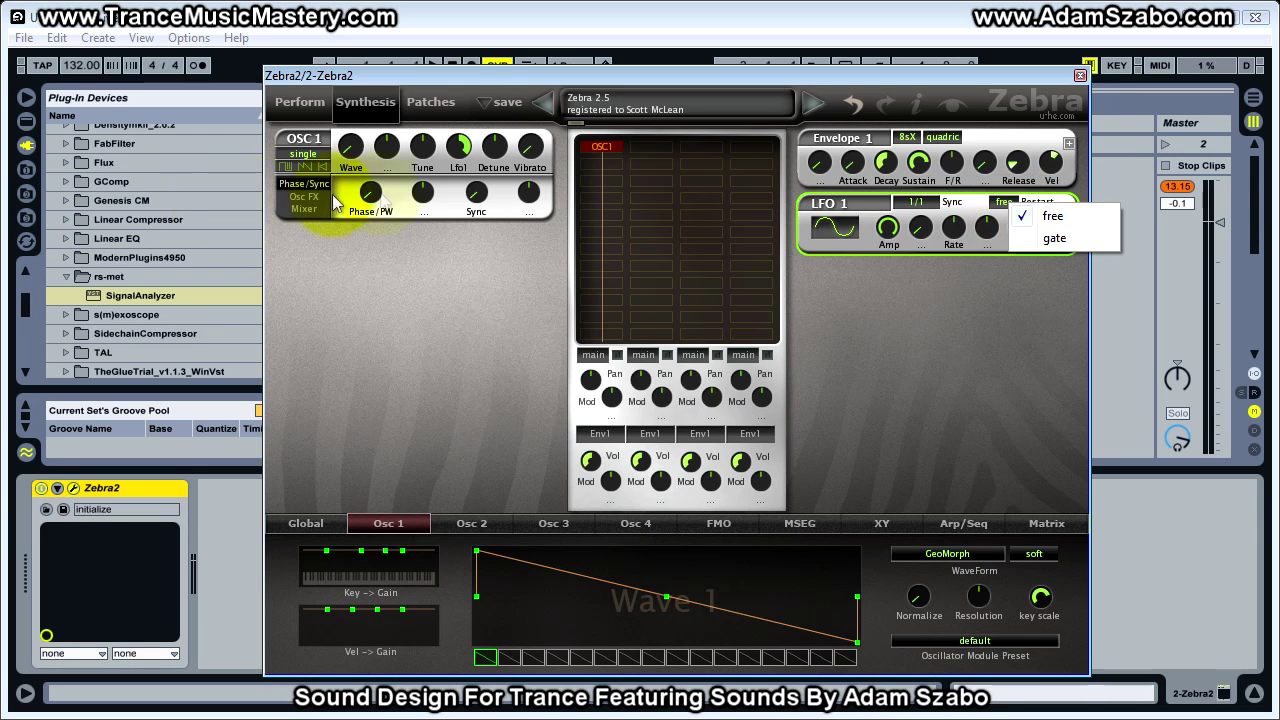
pyautogui.click(343, 271)
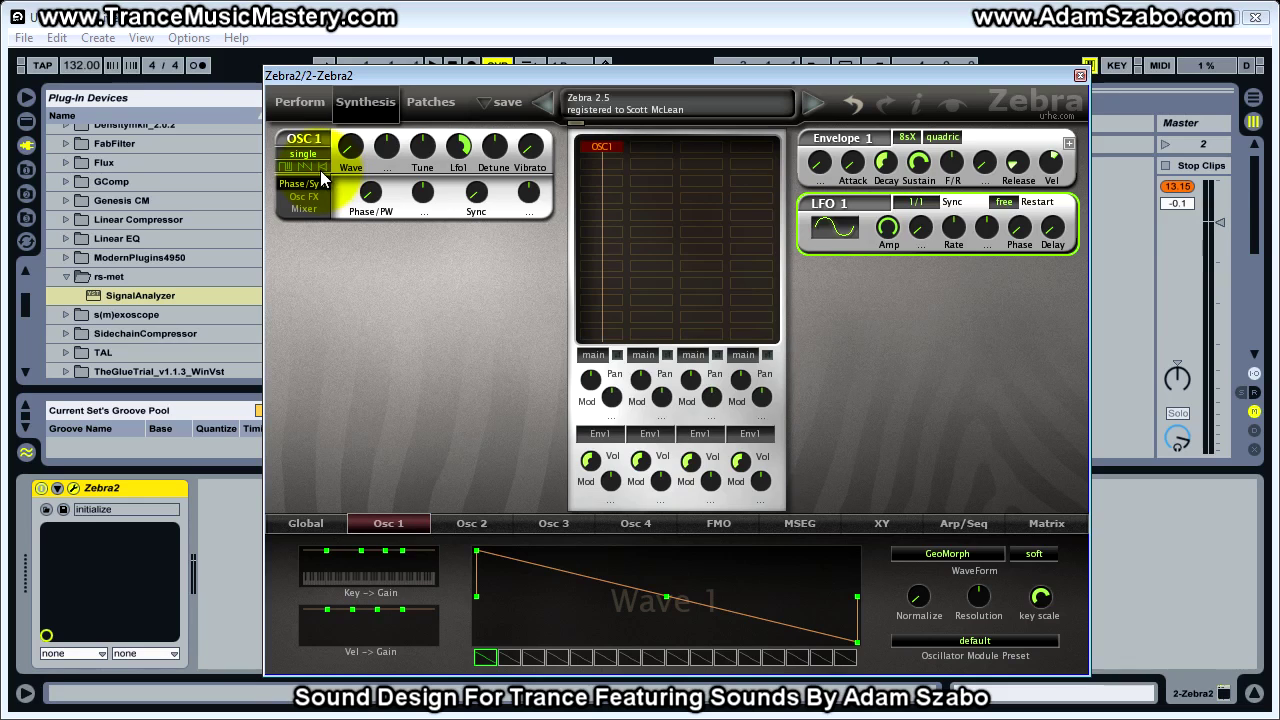
pyautogui.click(1004, 201)
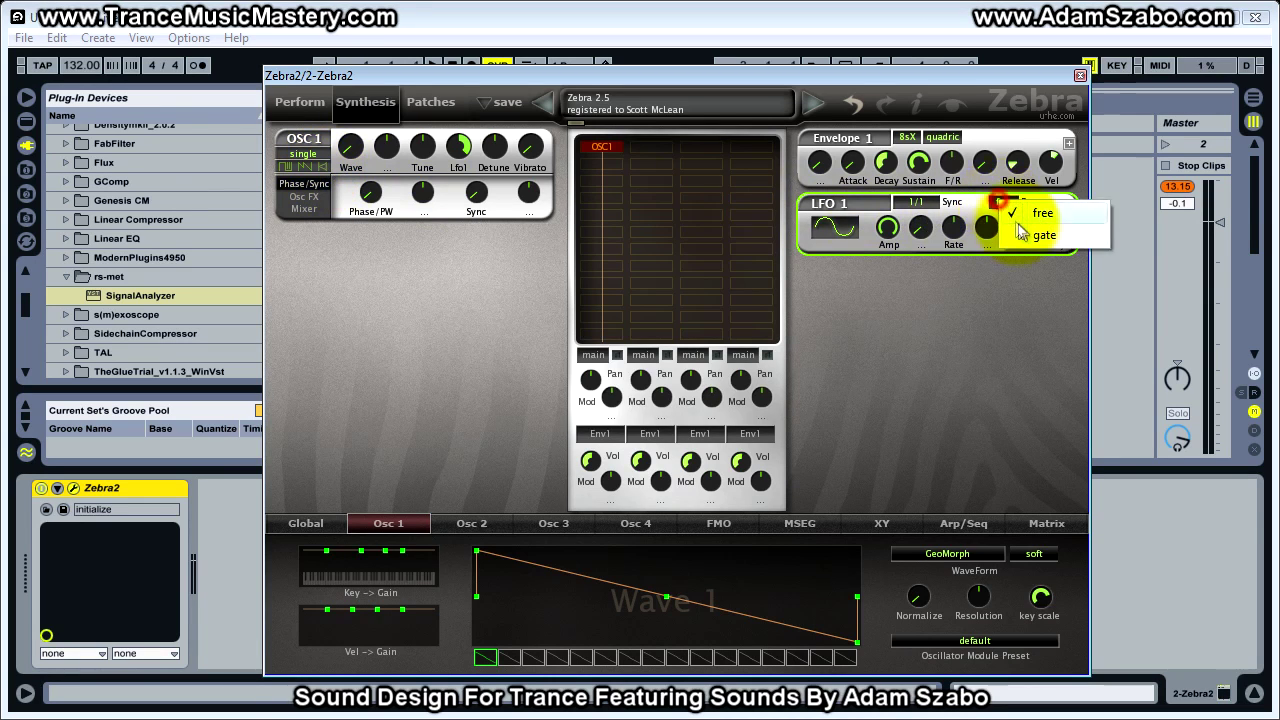
pyautogui.click(1020, 232)
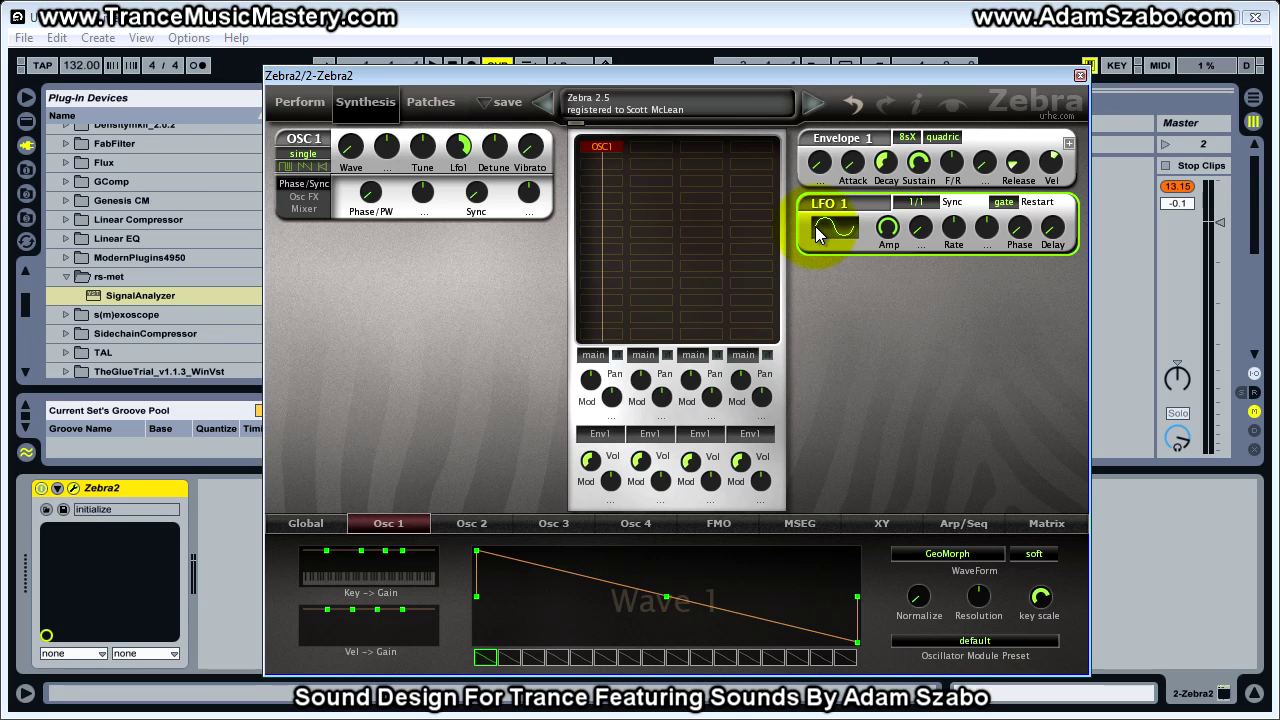
pyautogui.moveTo(822, 229); pyautogui.dragTo(829, 215)
pyautogui.moveTo(813, 224); pyautogui.dragTo(832, 226)
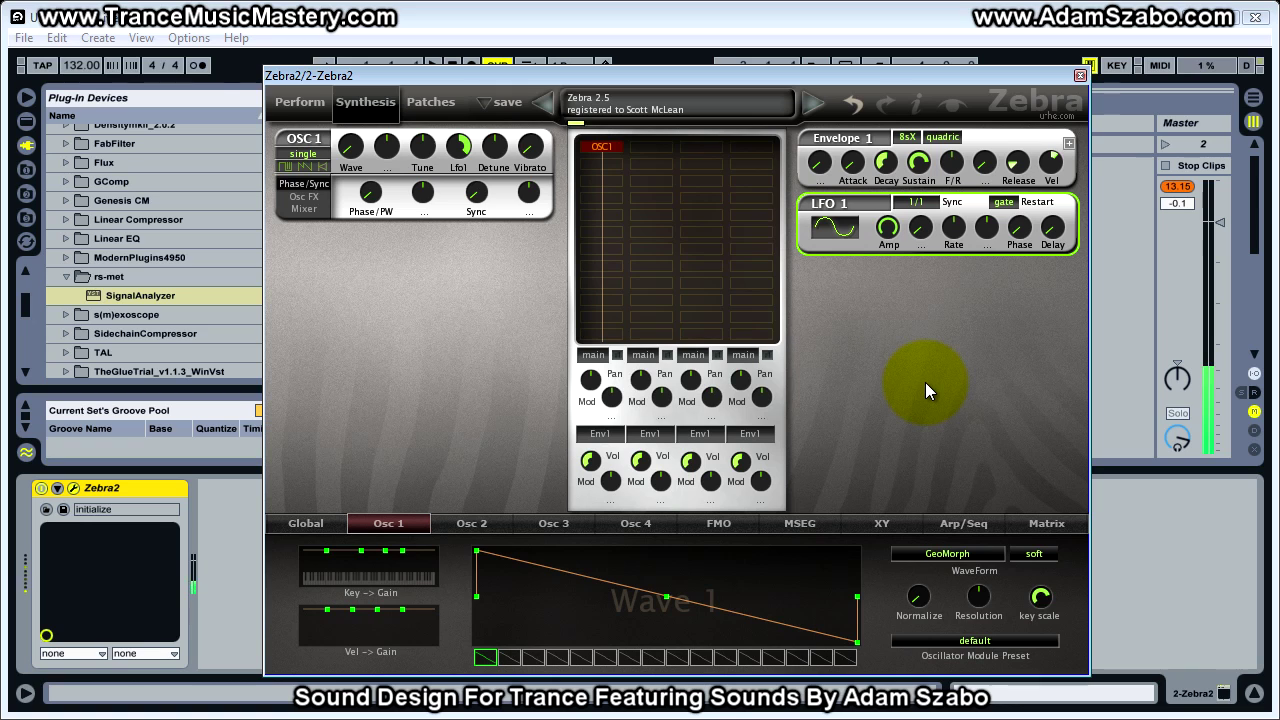
pyautogui.click(1003, 202)
pyautogui.click(1053, 286)
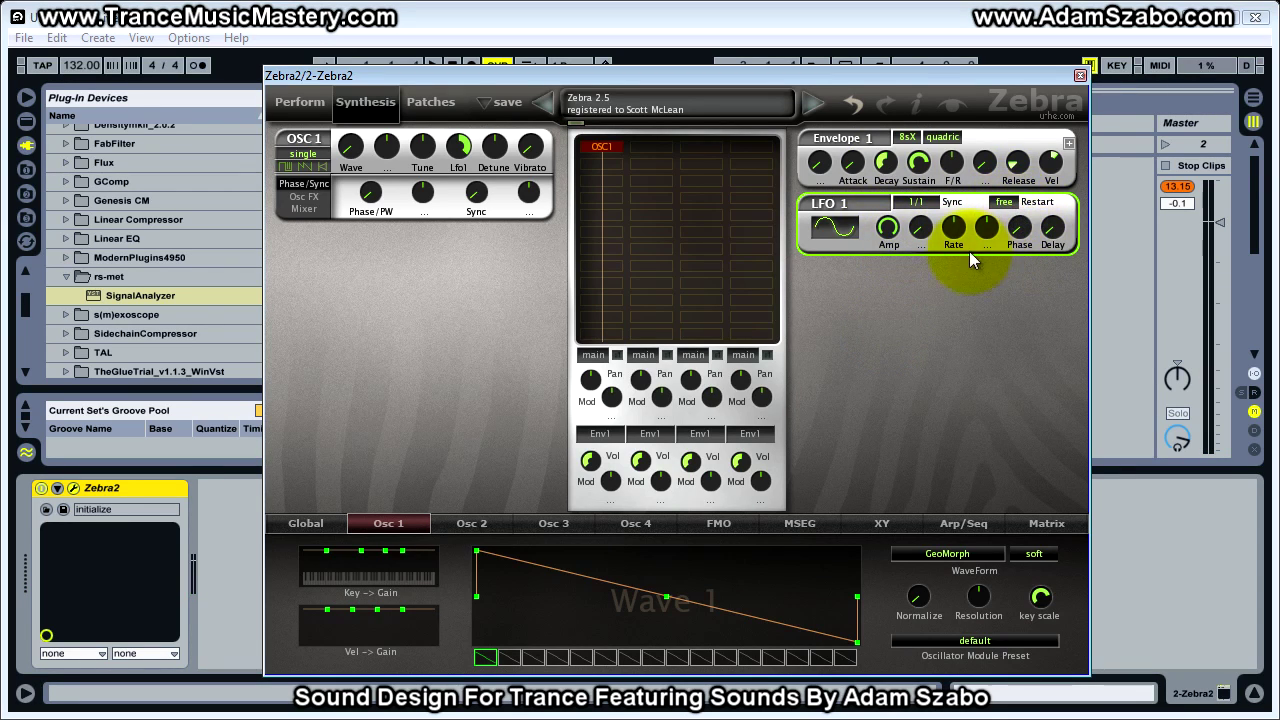
pyautogui.moveTo(888, 222); pyautogui.dragTo(881, 238)
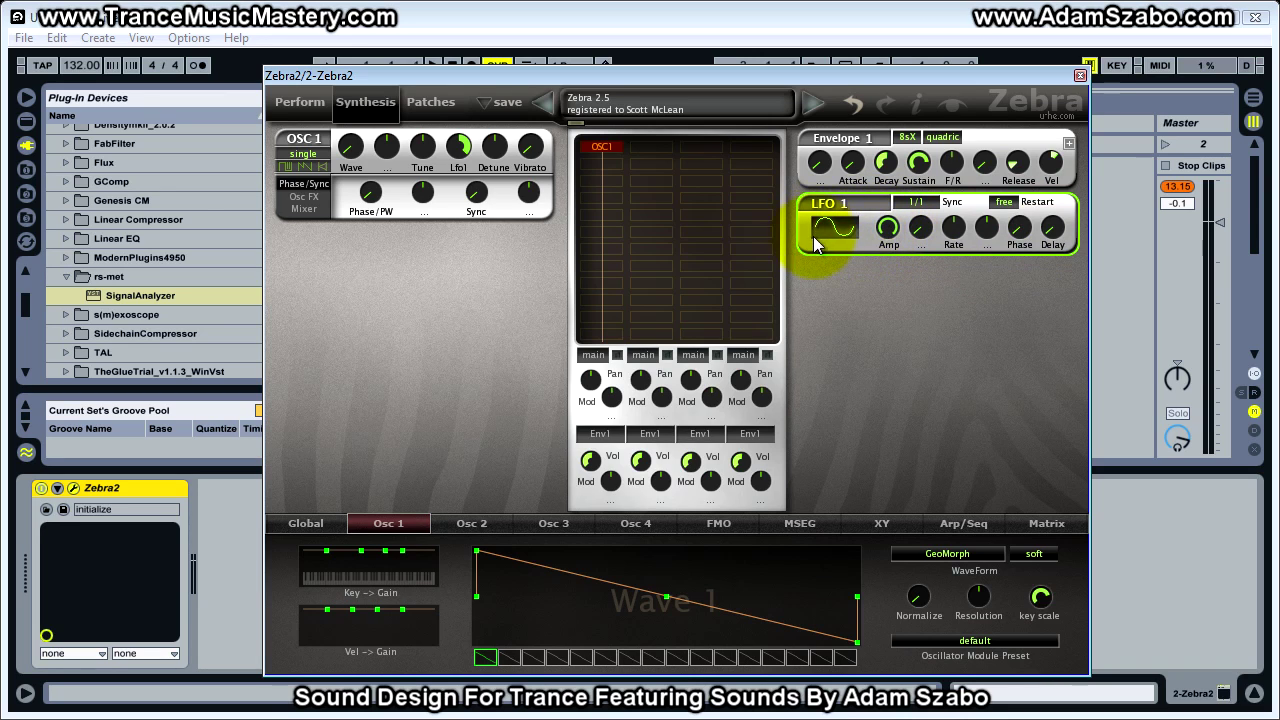
pyautogui.scroll(-1, 835, 227)
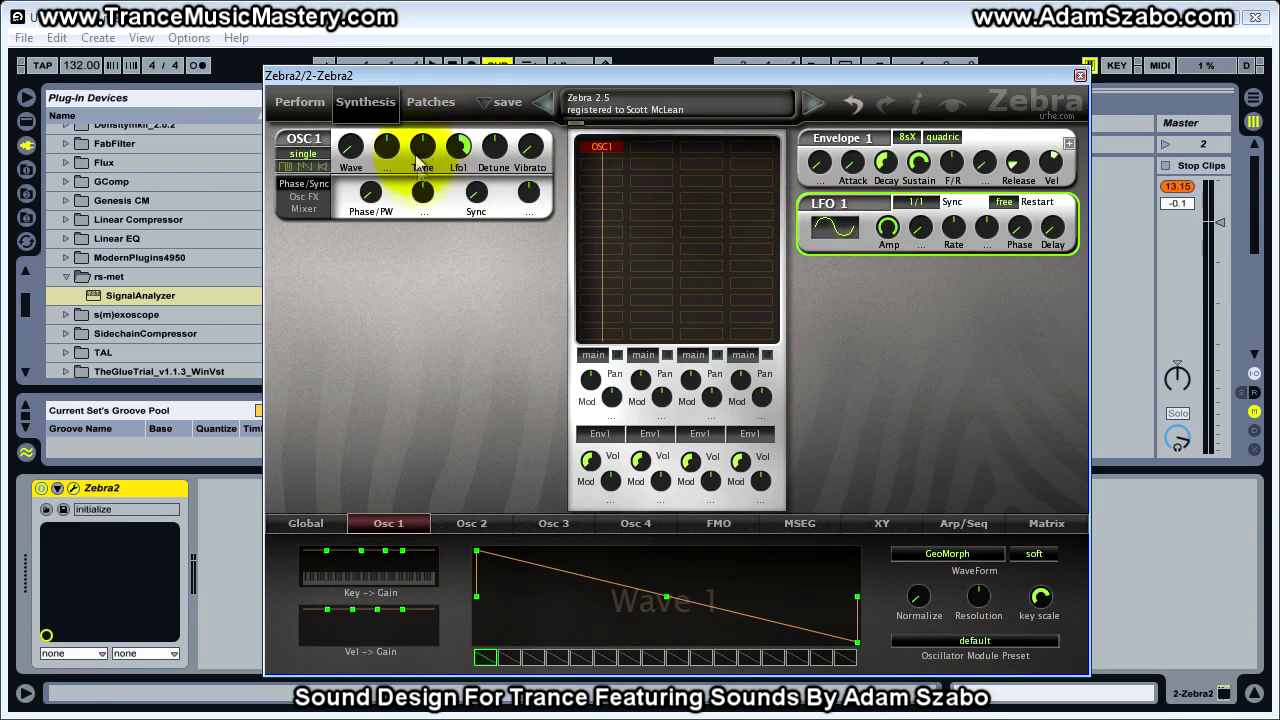
pyautogui.moveTo(952, 227); pyautogui.dragTo(951, 227)
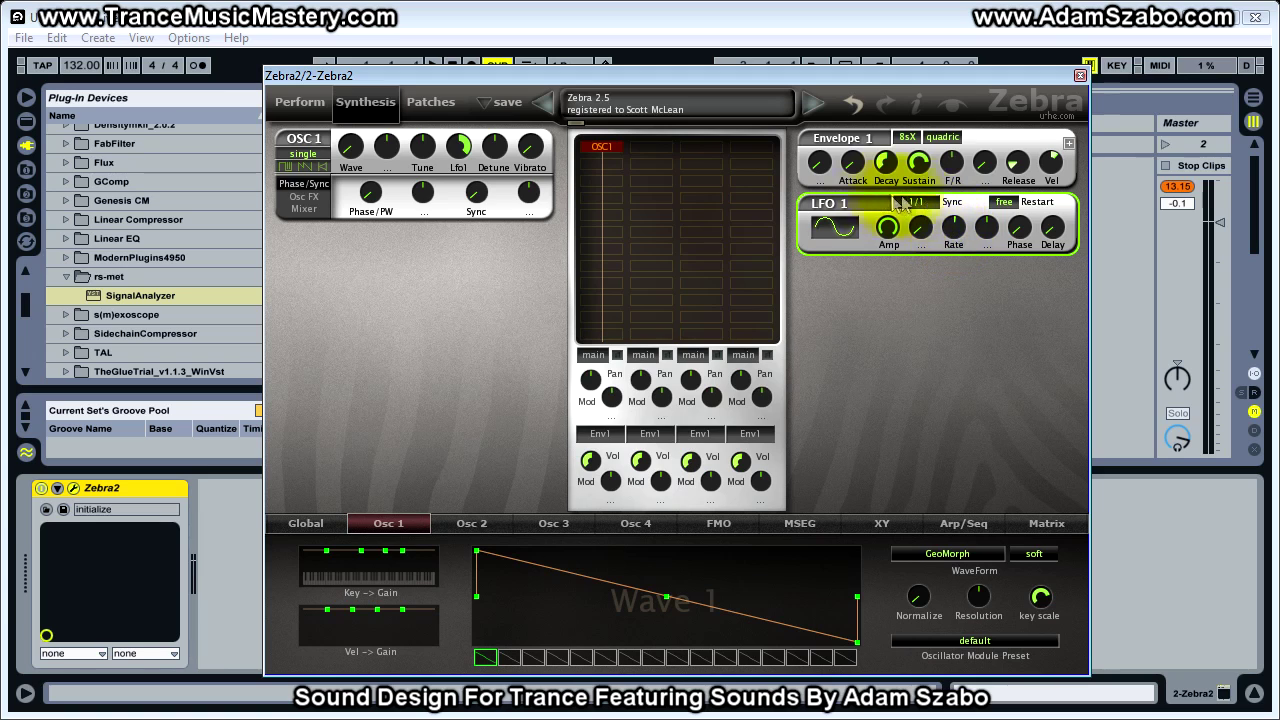
pyautogui.moveTo(952, 228); pyautogui.dragTo(952, 228)
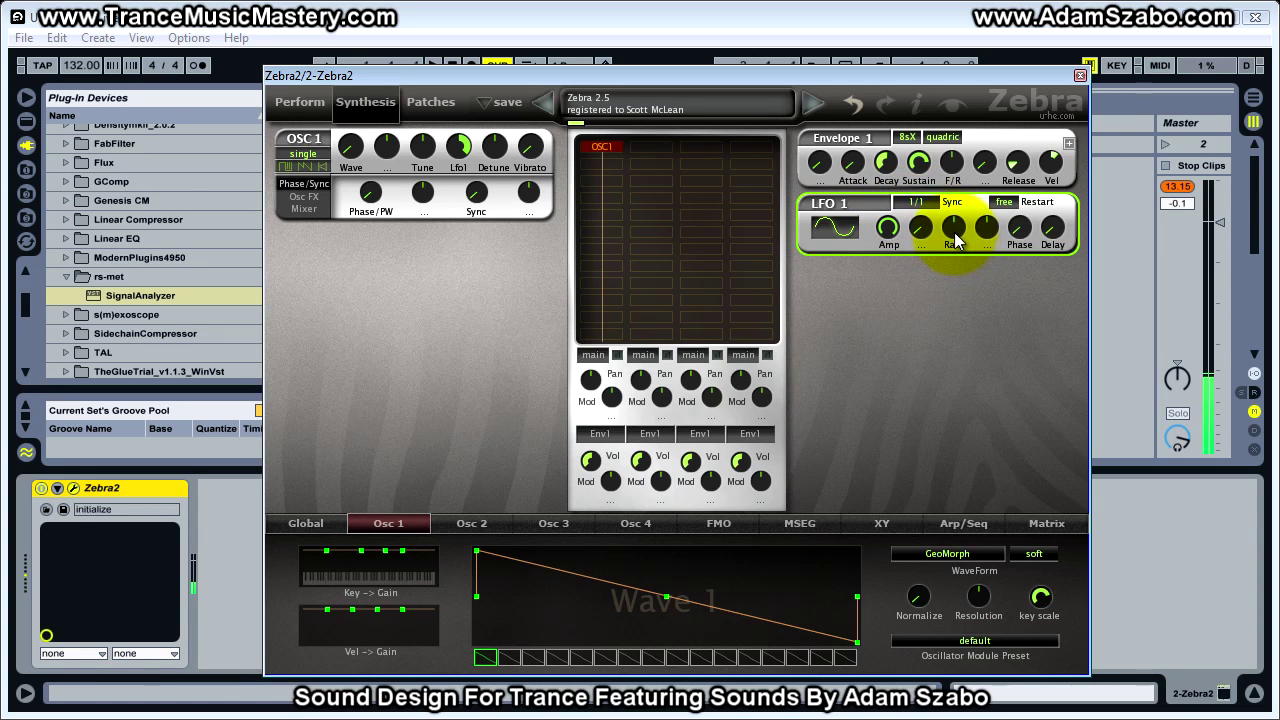
# Sweep LFO 1's rate up to 190, bring it down to its low end, and leave it at 56
pyautogui.moveTo(956, 232); pyautogui.dragTo(956, 200)
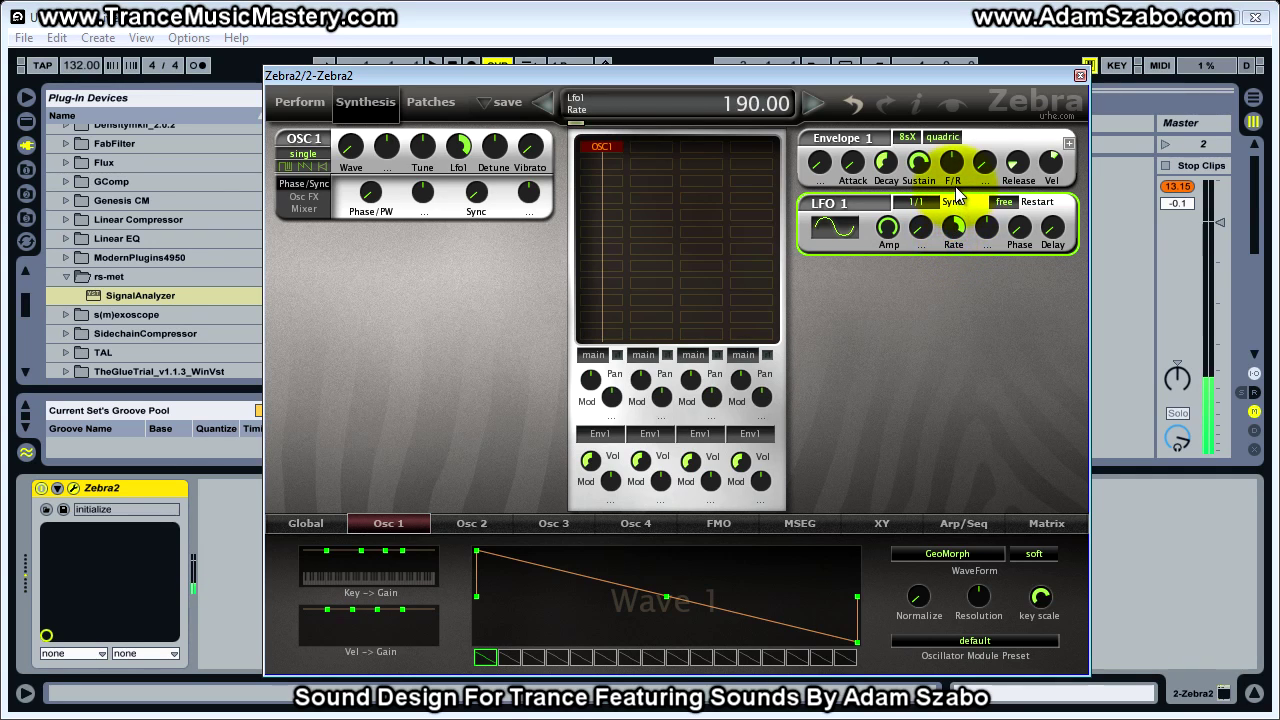
pyautogui.moveTo(949, 242); pyautogui.dragTo(959, 329)
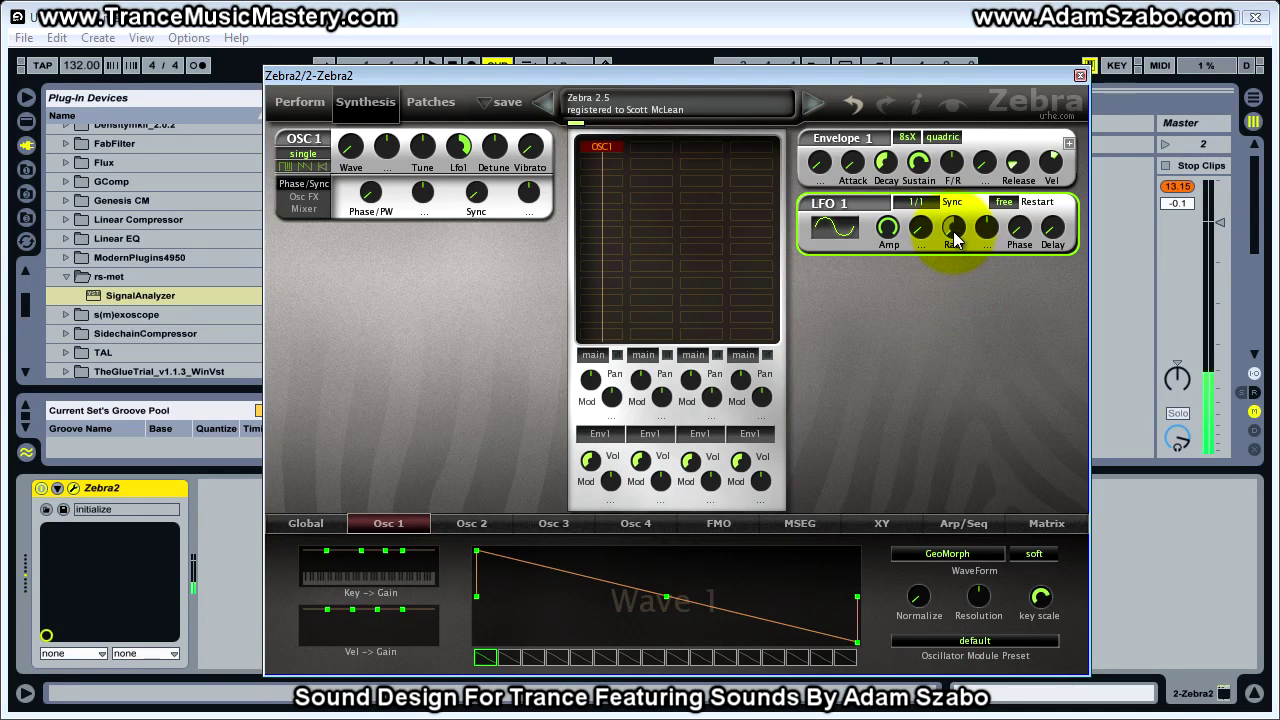
pyautogui.moveTo(953, 230); pyautogui.dragTo(951, 205)
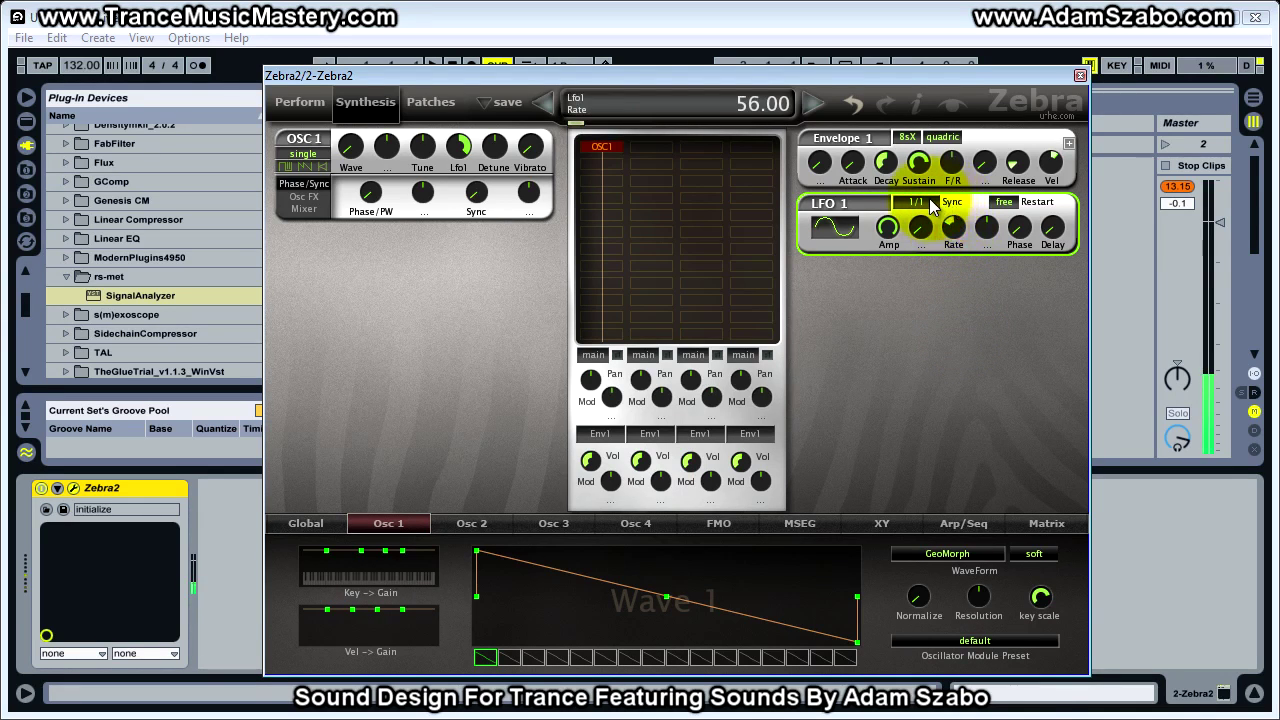
# Set LFO 1's sync to 1/16, lower its rate to 18, and restore the rate to 100
pyautogui.click(948, 203)
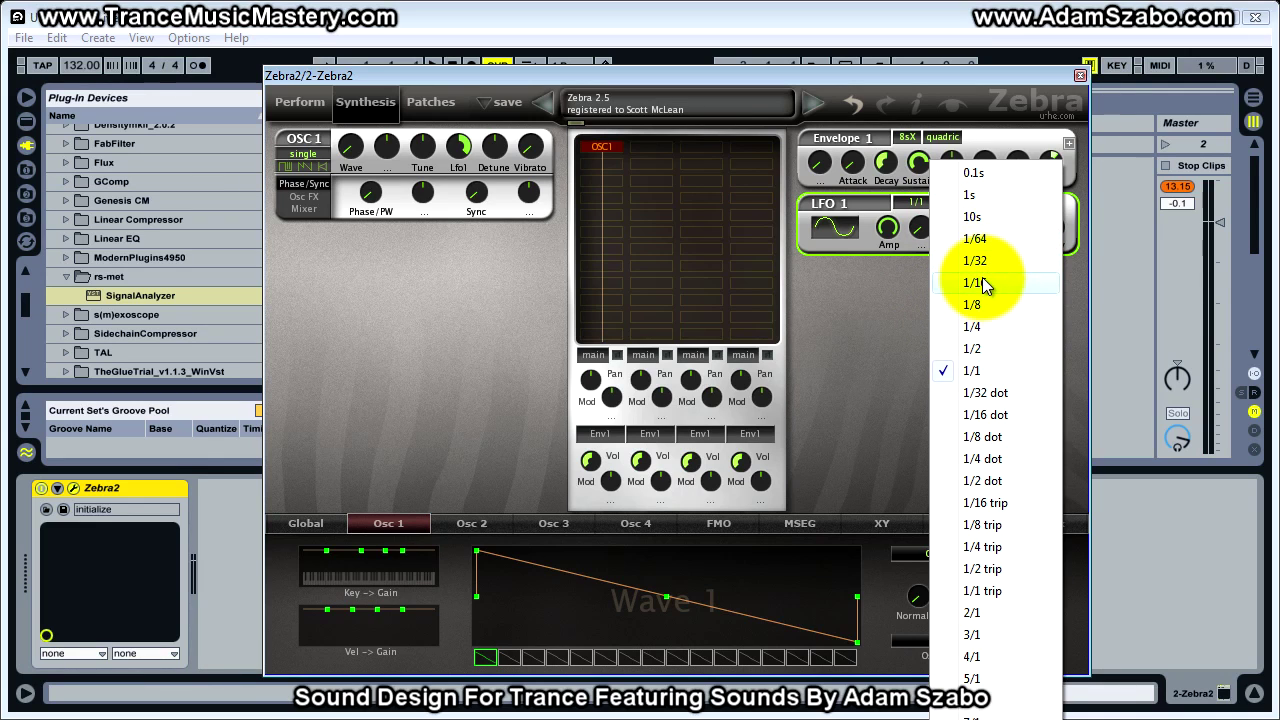
pyautogui.click(977, 284)
pyautogui.moveTo(959, 229); pyautogui.dragTo(962, 248)
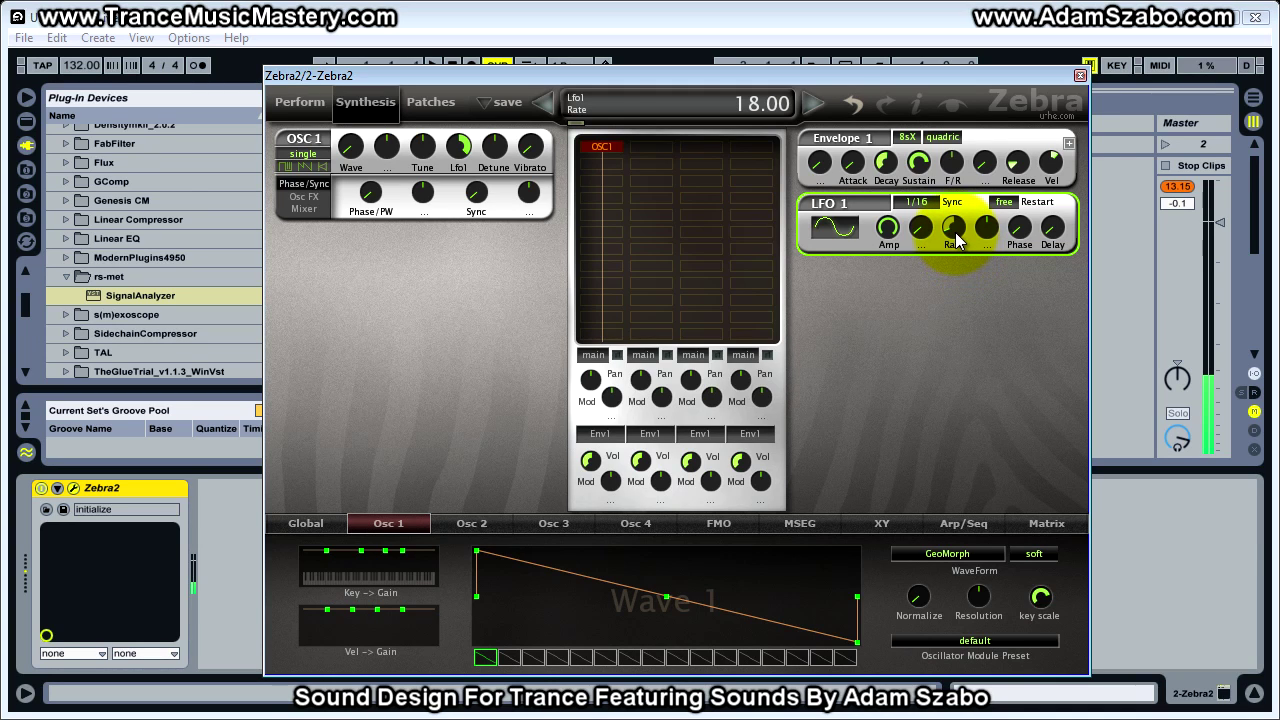
pyautogui.moveTo(955, 232)
pyautogui.mouseDown()
pyautogui.moveTo(957, 152)
pyautogui.moveTo(946, 176)
pyautogui.moveTo(959, 232)
pyautogui.mouseUp()
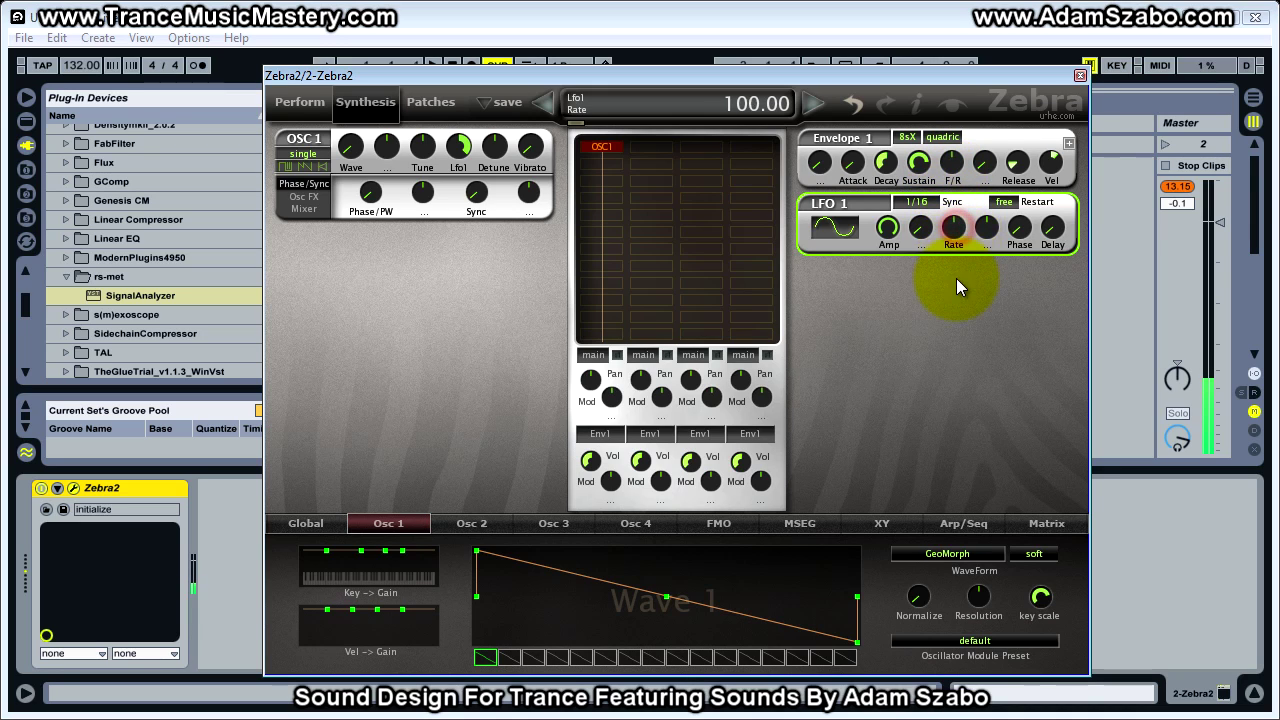
# Try raising LFO 1's phase to 6 and a little further with Restart on free
pyautogui.click(1018, 231)
pyautogui.moveTo(1018, 230)
pyautogui.mouseDown()
pyautogui.moveTo(1019, 212)
pyautogui.moveTo(1019, 224)
pyautogui.mouseUp()
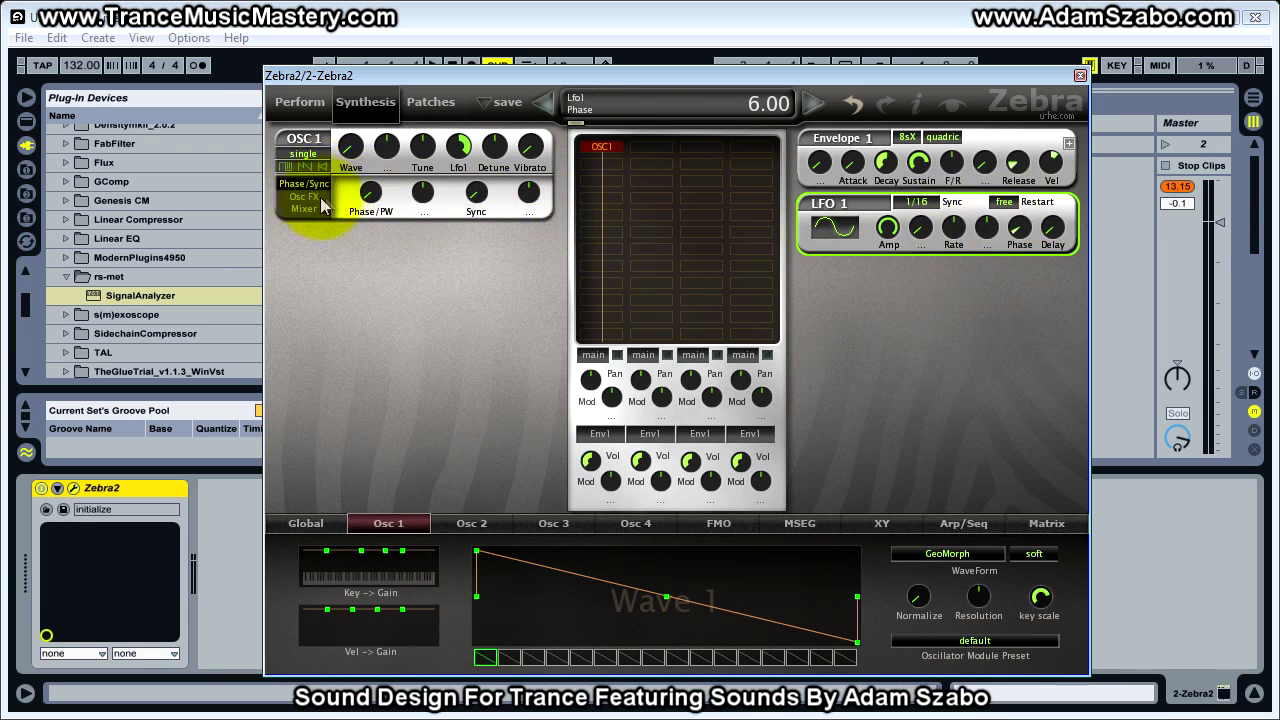
pyautogui.moveTo(1025, 232); pyautogui.dragTo(1019, 210)
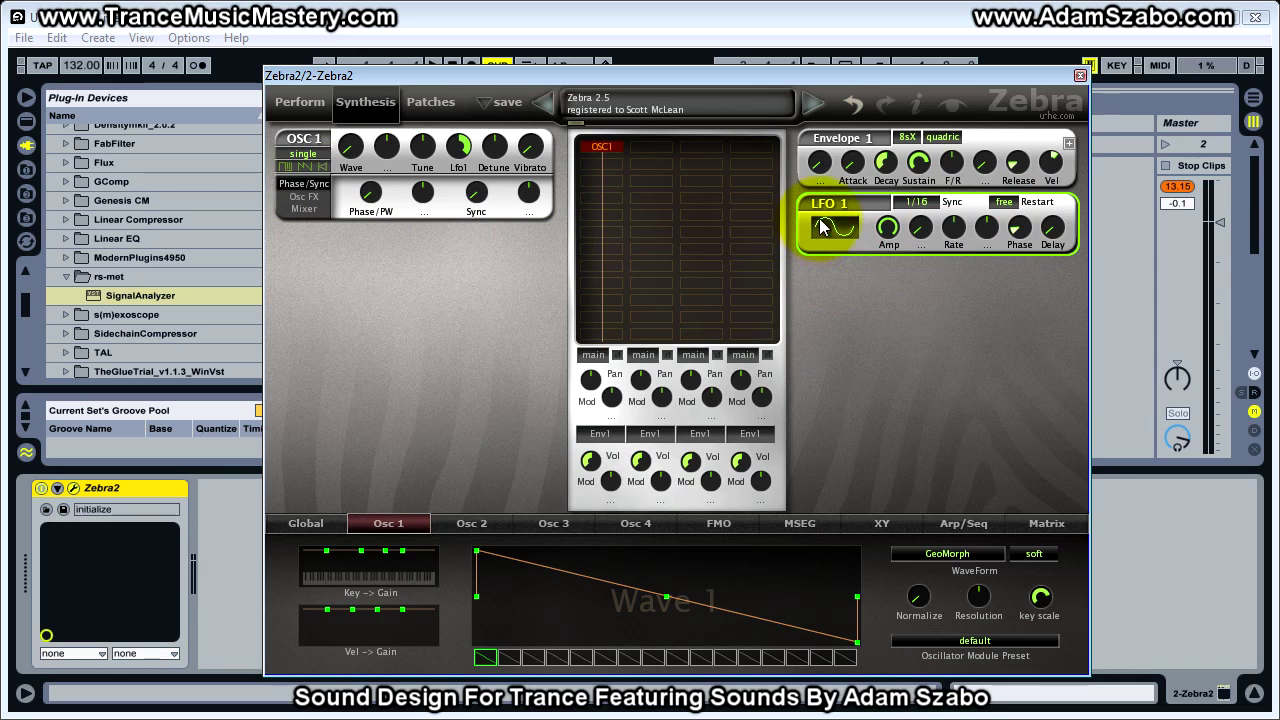
pyautogui.moveTo(833, 230); pyautogui.dragTo(855, 238)
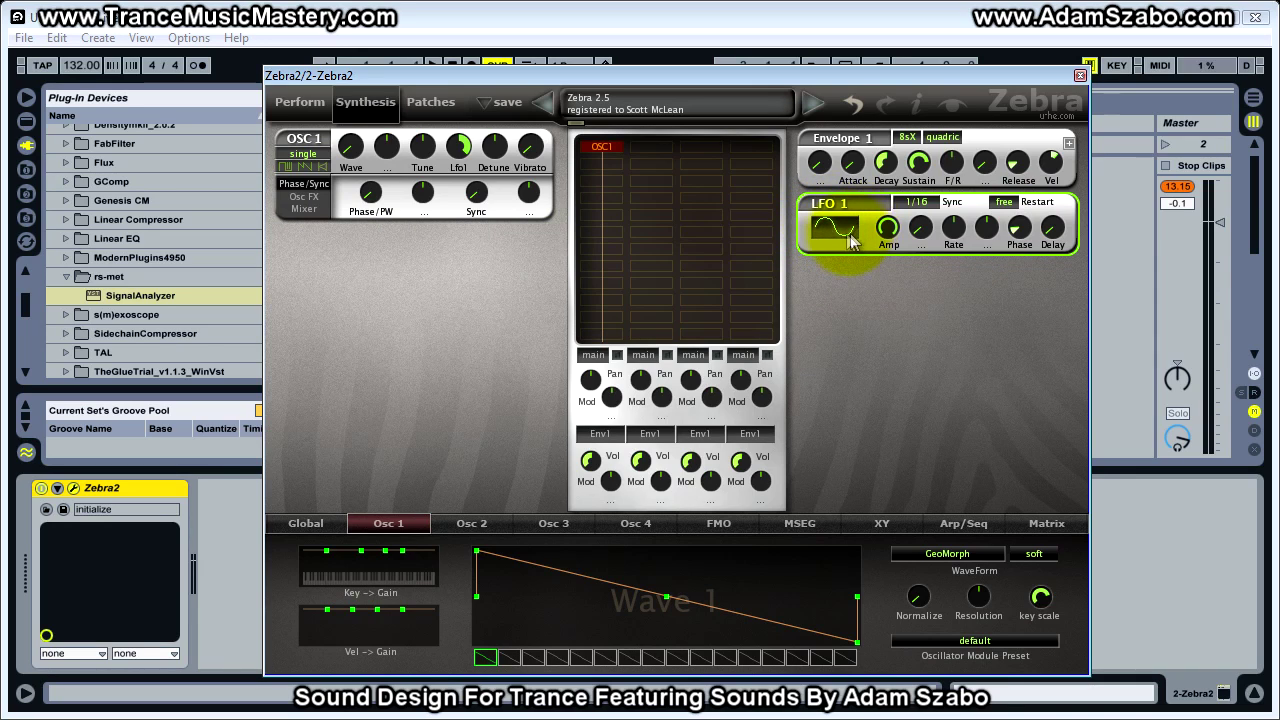
# Set LFO 1's Restart mode to gate and try phase values of 0 and 1.50
pyautogui.click(1003, 201)
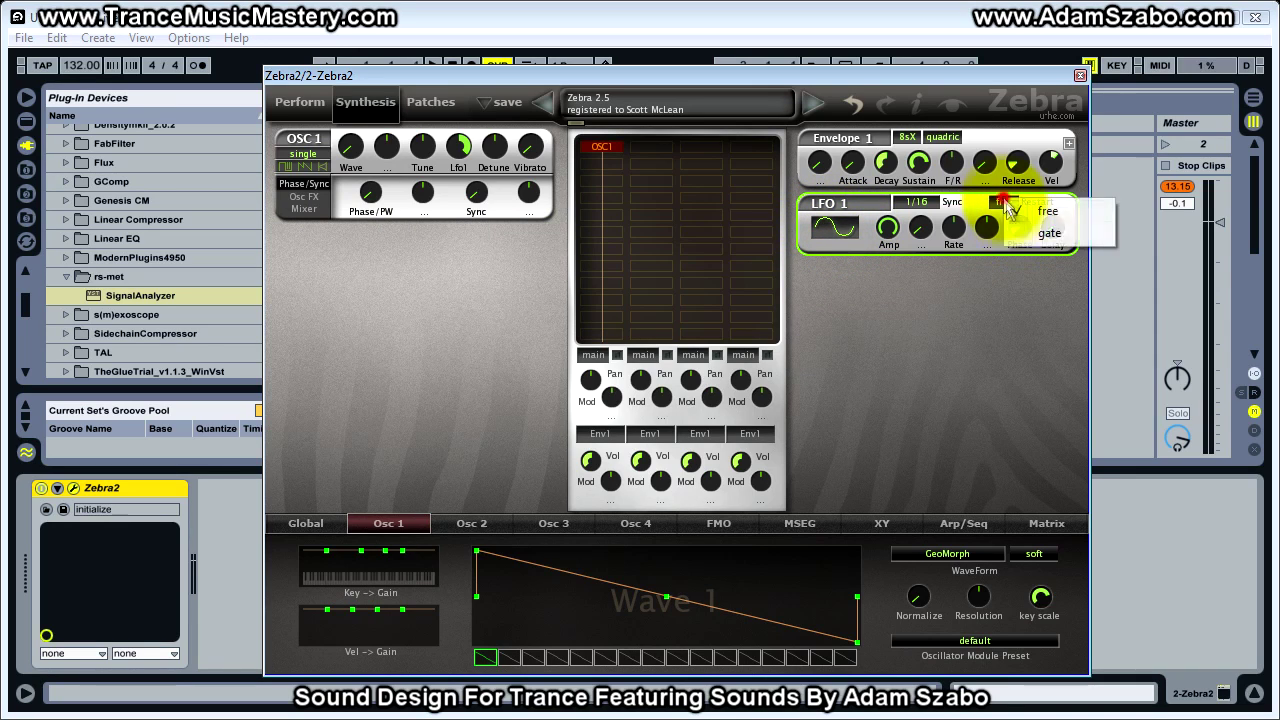
pyautogui.click(1022, 236)
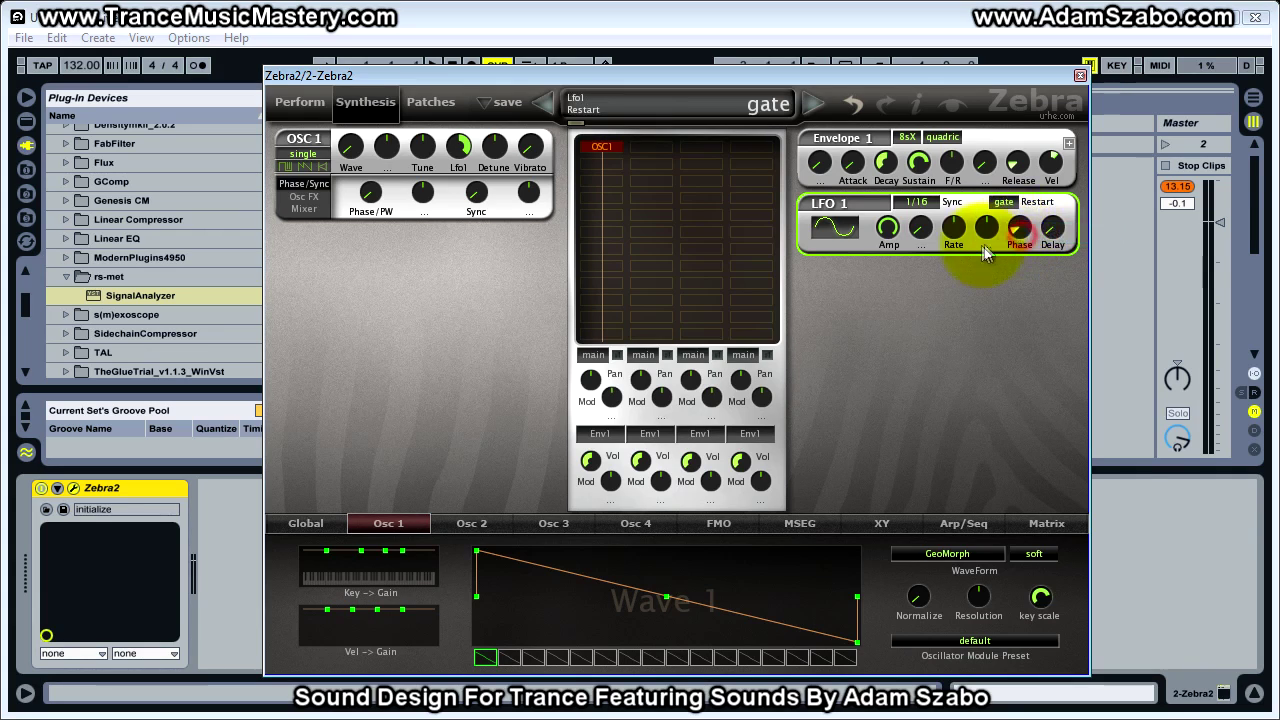
pyautogui.moveTo(1017, 240); pyautogui.dragTo(1038, 292)
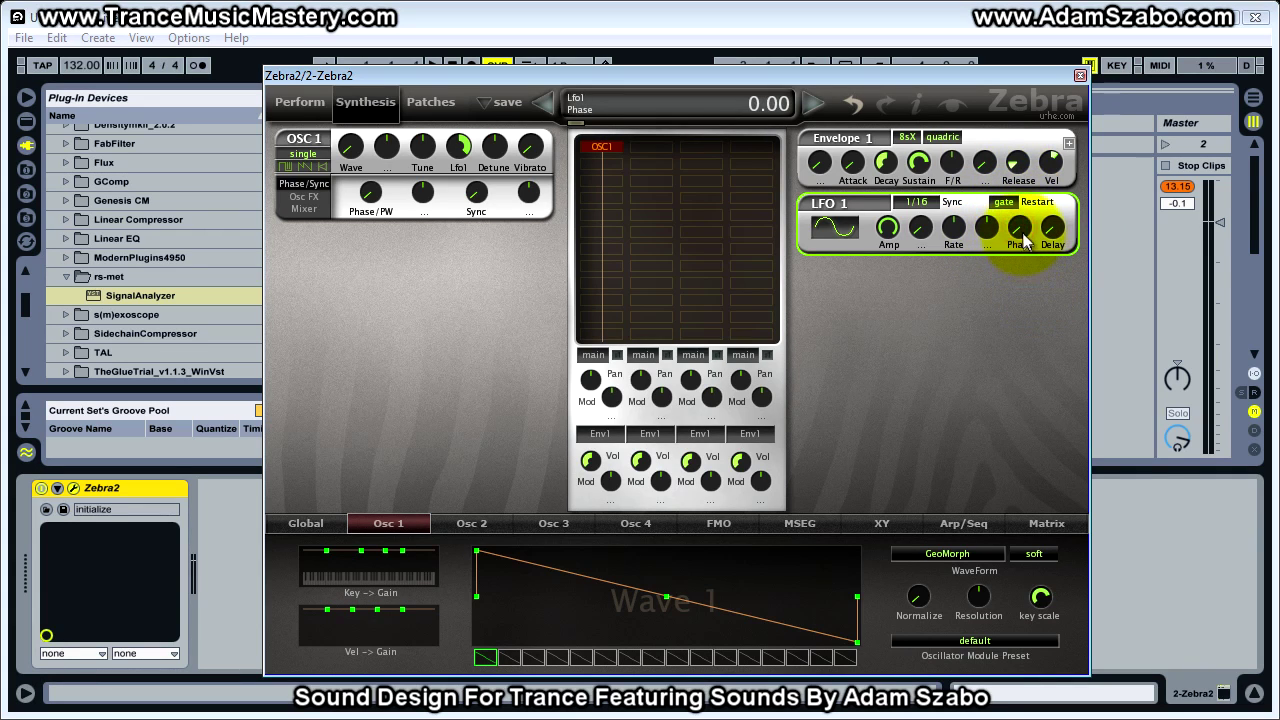
pyautogui.moveTo(1021, 233); pyautogui.dragTo(1010, 232)
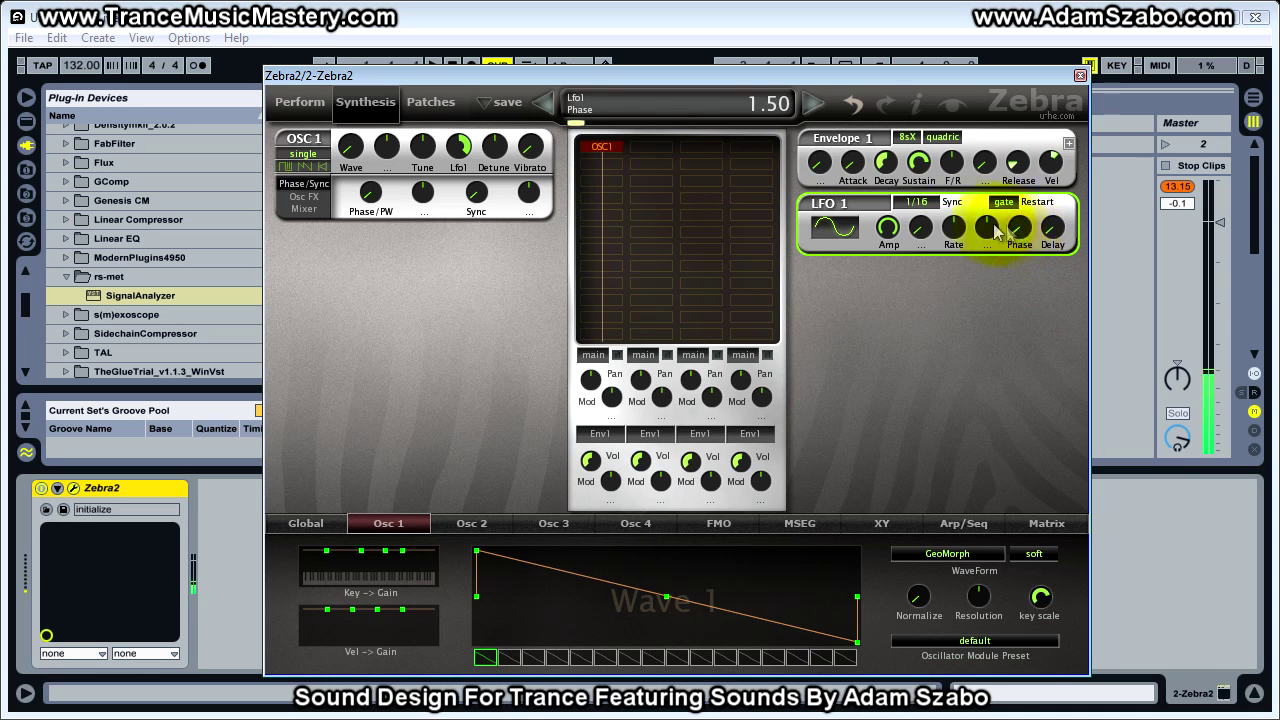
# Set LFO 1's sync to 1s and try higher phase settings
pyautogui.click(925, 201)
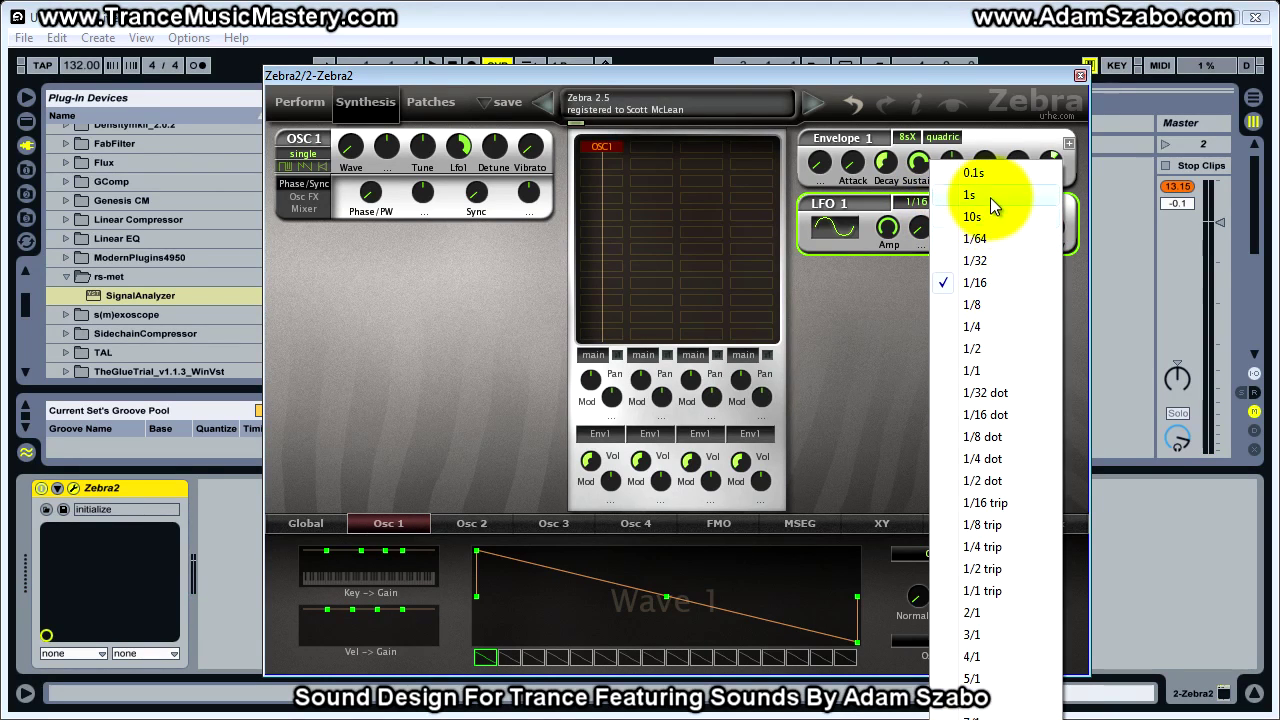
pyautogui.click(990, 197)
pyautogui.moveTo(1019, 230); pyautogui.dragTo(1018, 140)
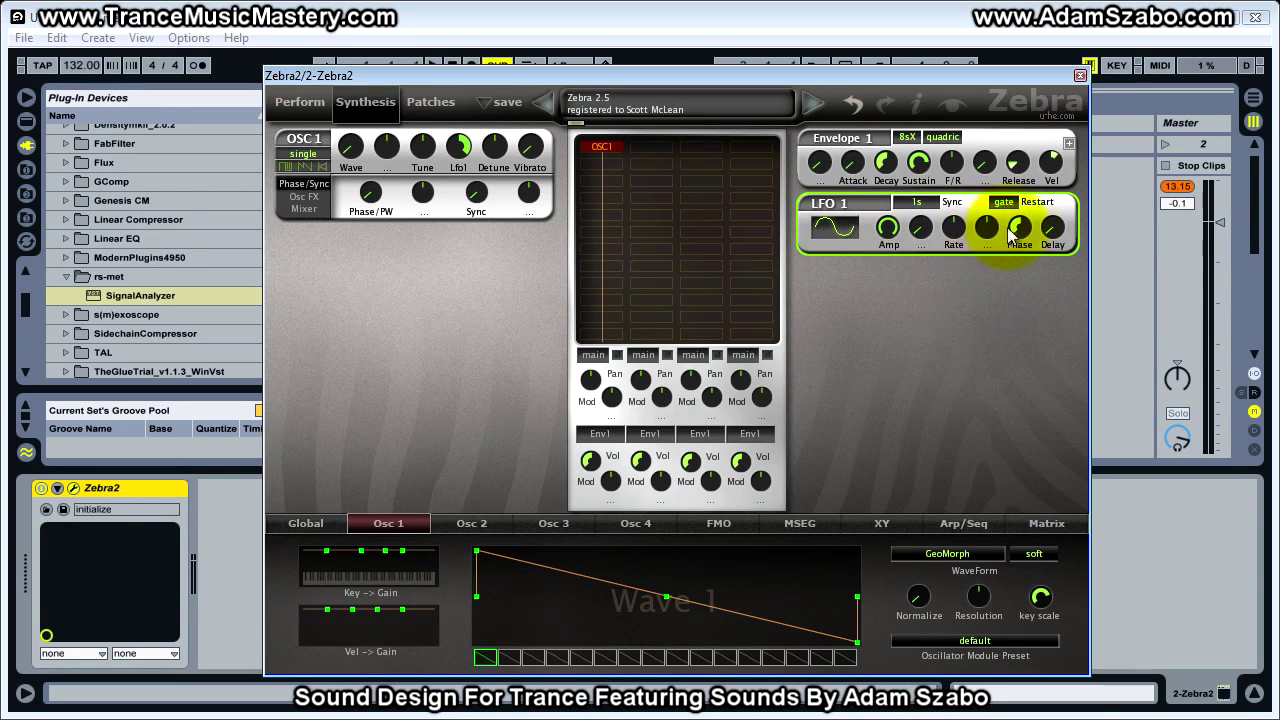
pyautogui.moveTo(1020, 228); pyautogui.dragTo(1020, 249)
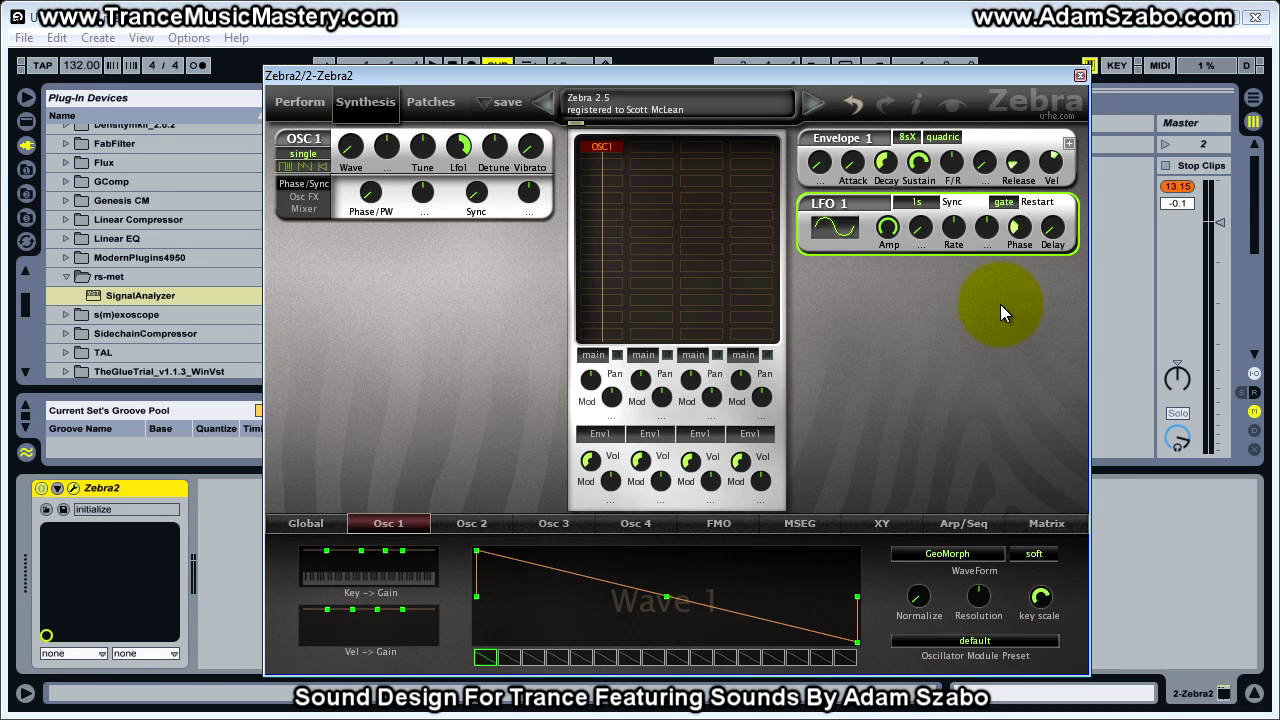
# Return LFO 1's phase to zero and sweep its delay through 47.50, zero and a high setting, ending at 75.50
pyautogui.moveTo(1020, 231); pyautogui.dragTo(1069, 140)
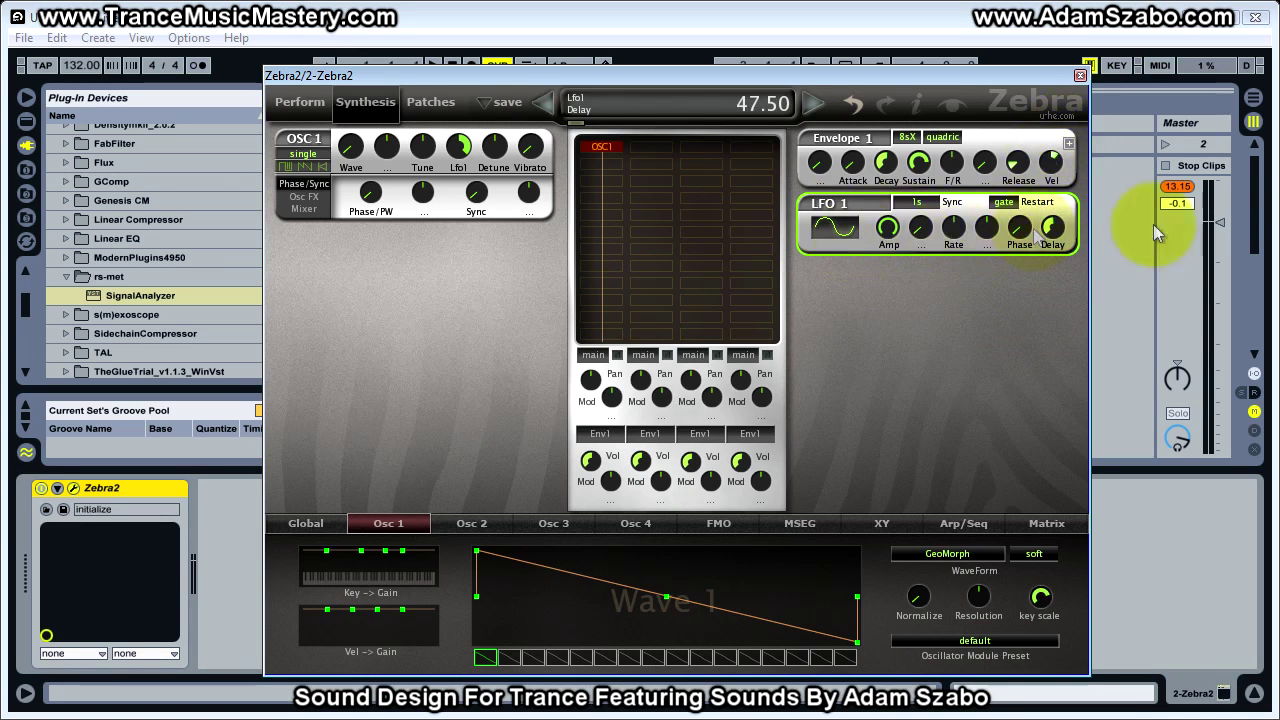
pyautogui.moveTo(1067, 229); pyautogui.dragTo(1054, 330)
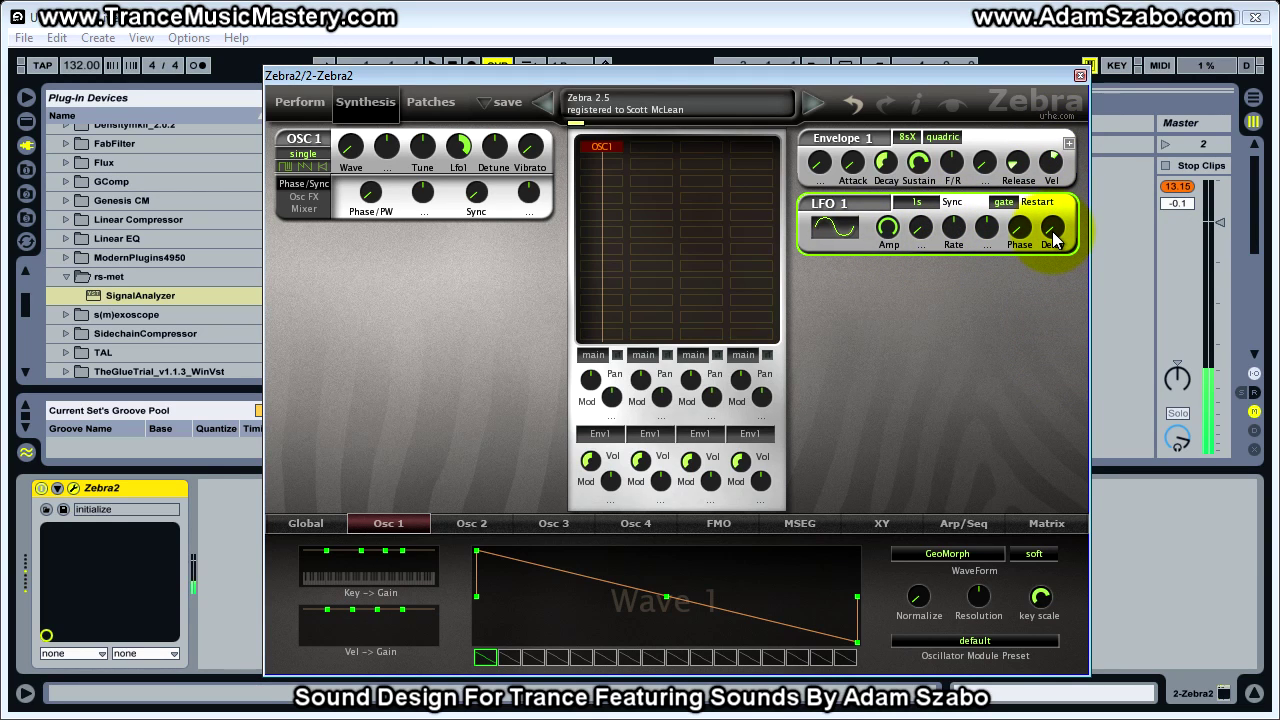
pyautogui.moveTo(1055, 237); pyautogui.dragTo(1045, 82)
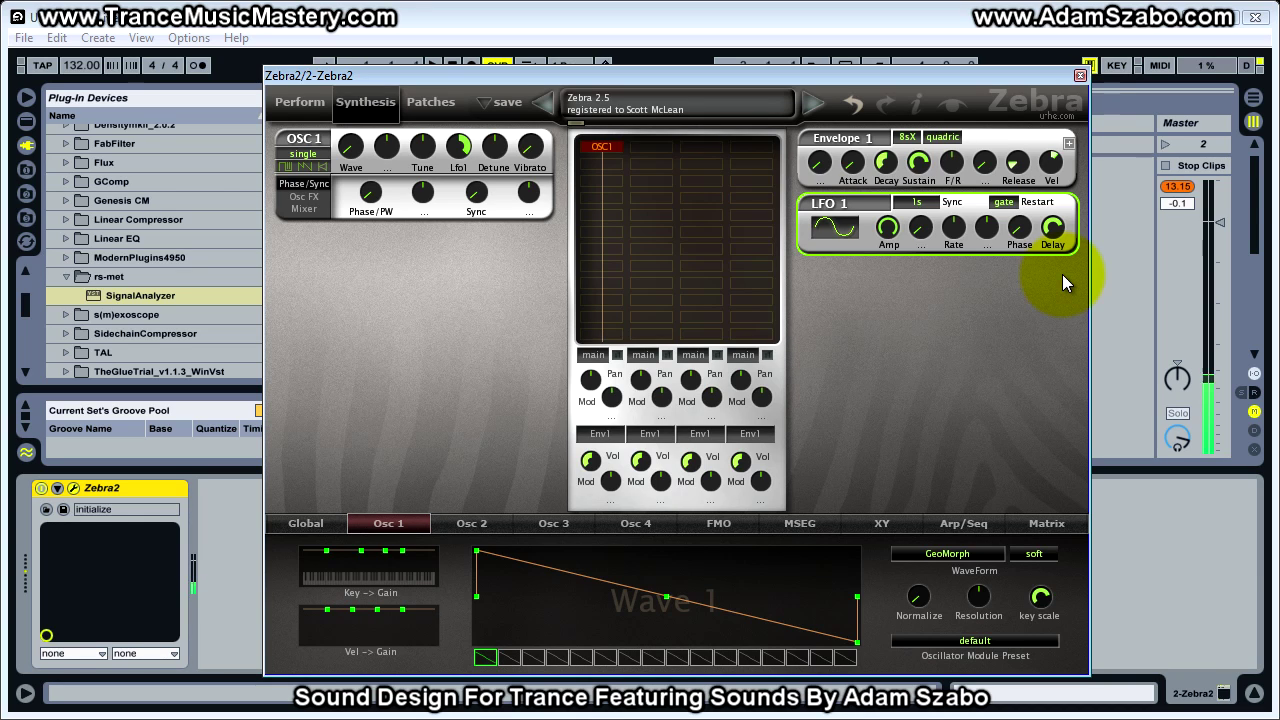
pyautogui.moveTo(1052, 230); pyautogui.dragTo(1055, 232)
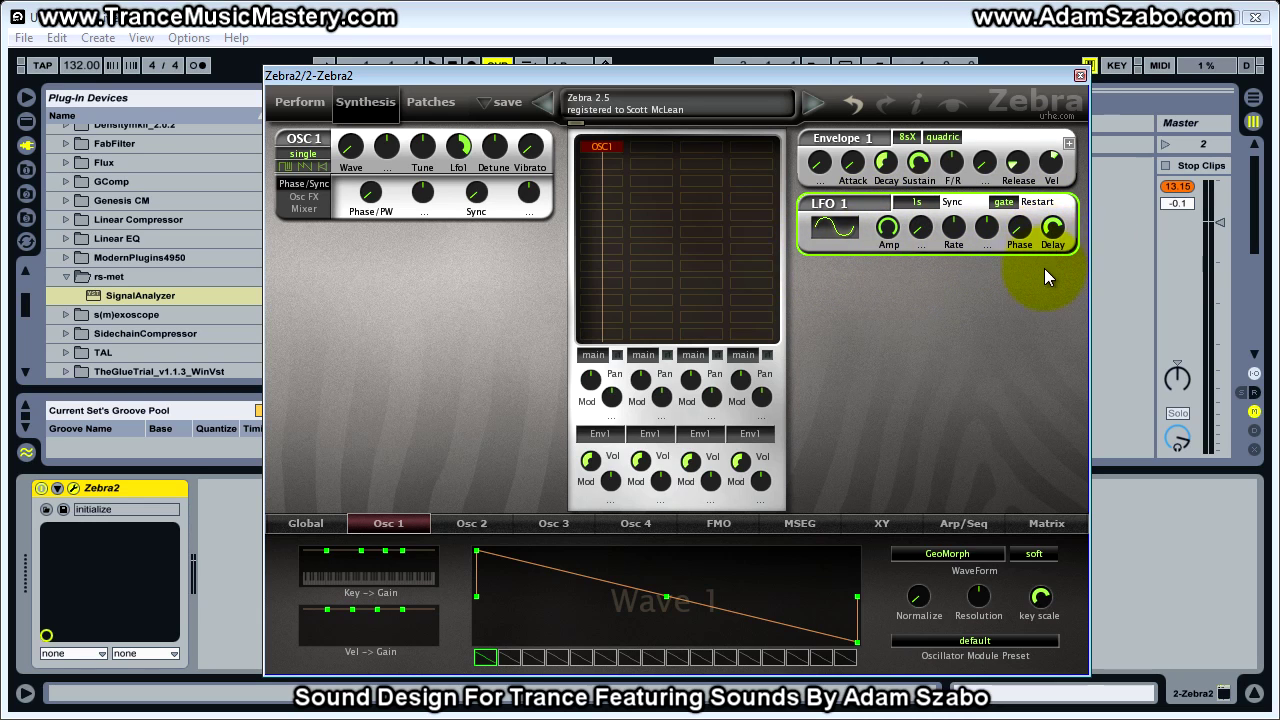
pyautogui.moveTo(1070, 238); pyautogui.dragTo(1044, 238)
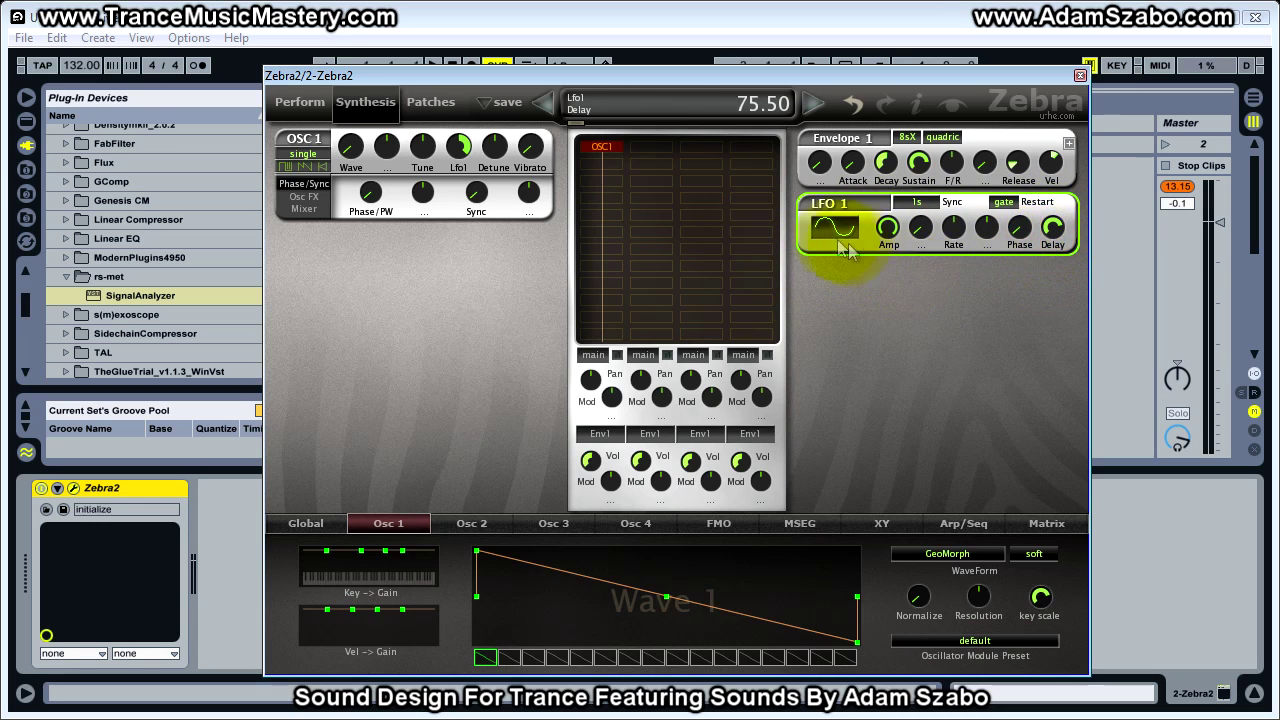
# Lower LFO 1's amplitude to 0, raise it gradually back to 100, and turn the delay up high
pyautogui.moveTo(887, 228); pyautogui.dragTo(895, 327)
pyautogui.scroll(2, 890, 229)
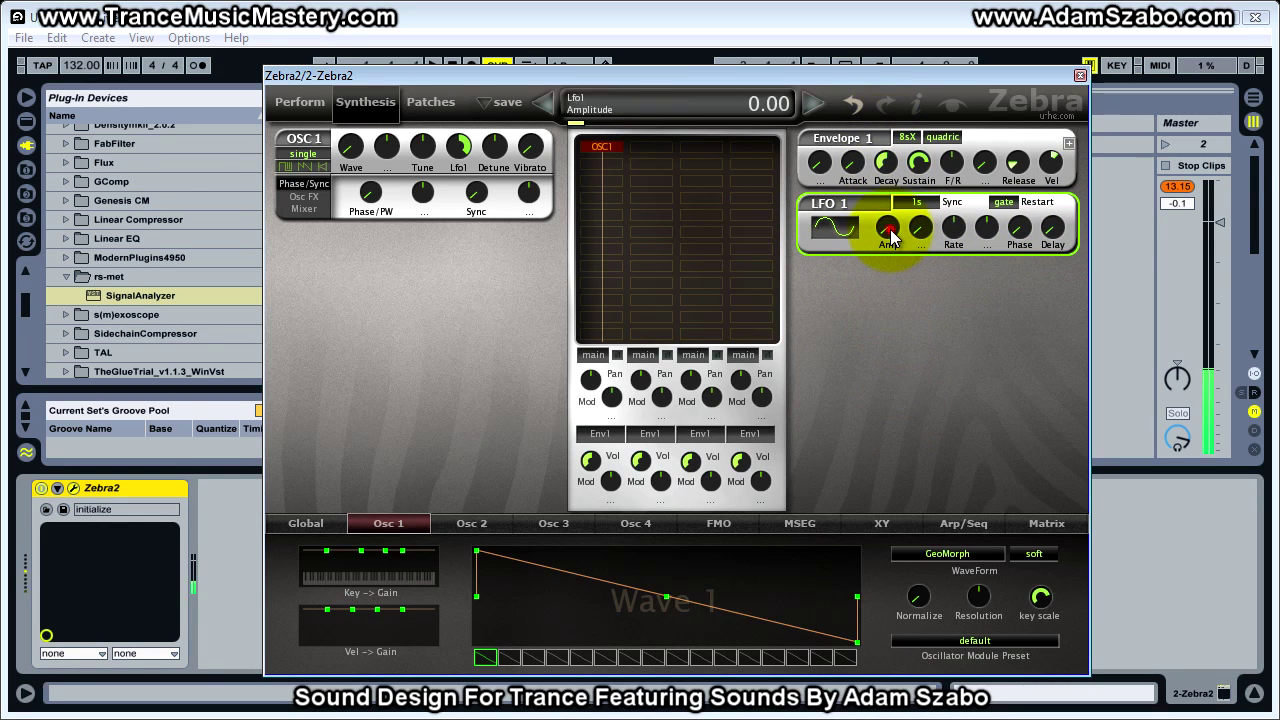
pyautogui.scroll(5, 890, 229)
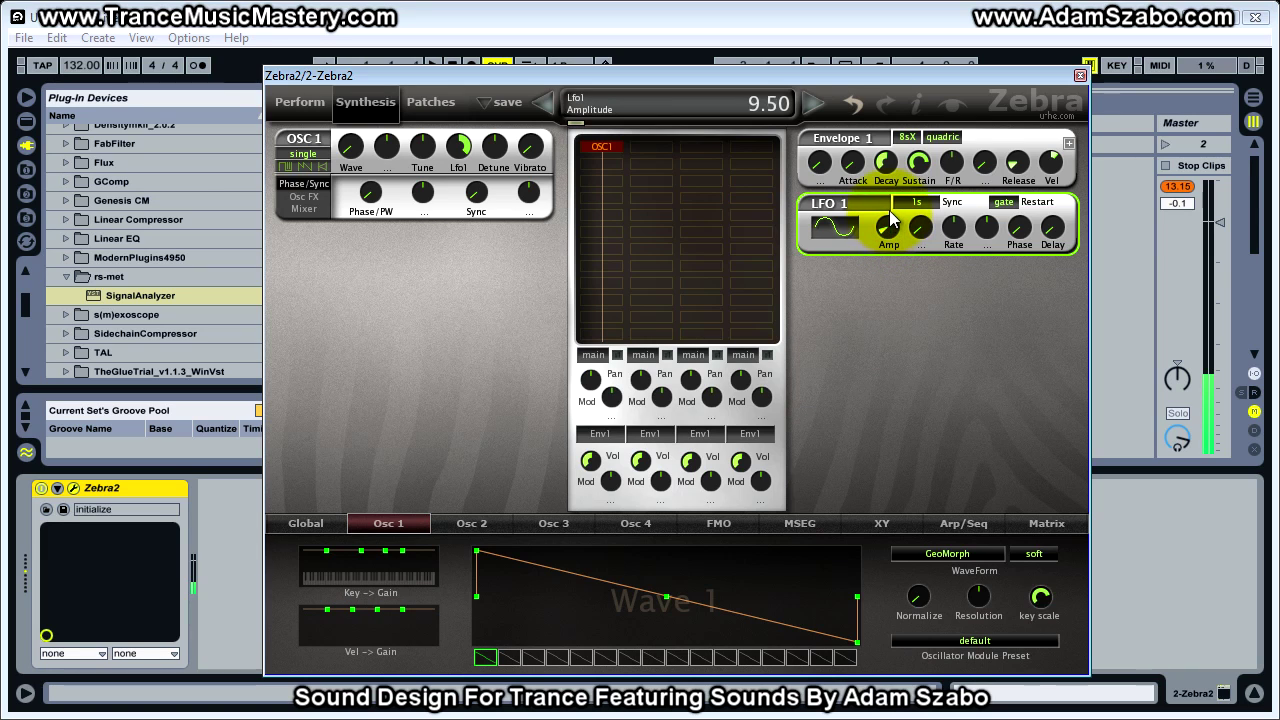
pyautogui.moveTo(889, 200); pyautogui.dragTo(905, 35)
pyautogui.moveTo(1051, 228); pyautogui.dragTo(1035, 76)
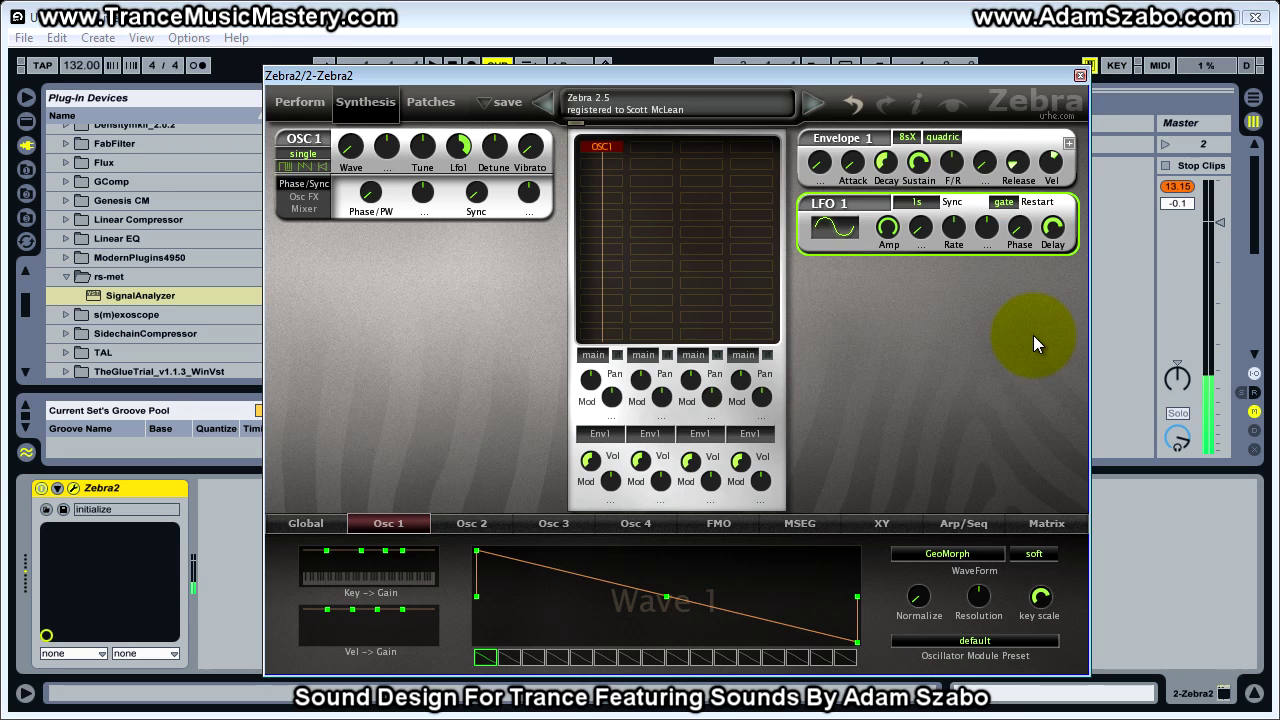
# Review the modulation sources available for LFO 1's amplitude and rate without assigning one
pyautogui.click(918, 240)
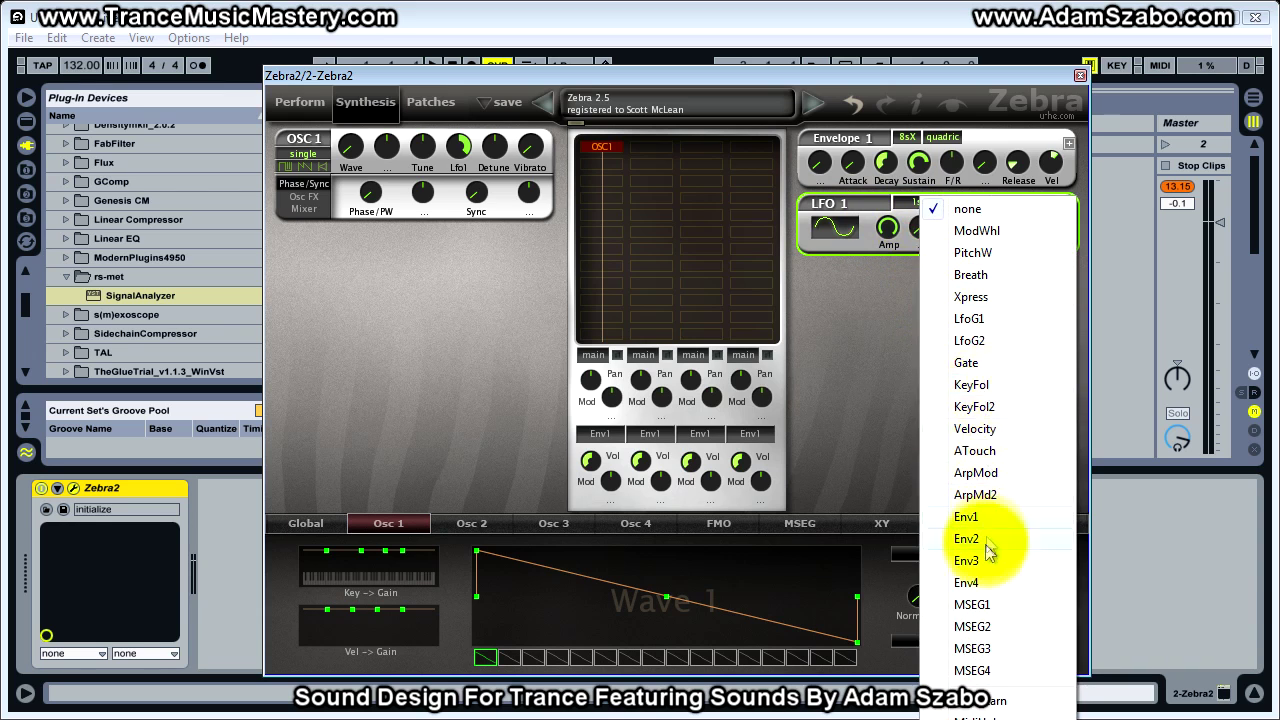
pyautogui.click(896, 387)
pyautogui.click(984, 228)
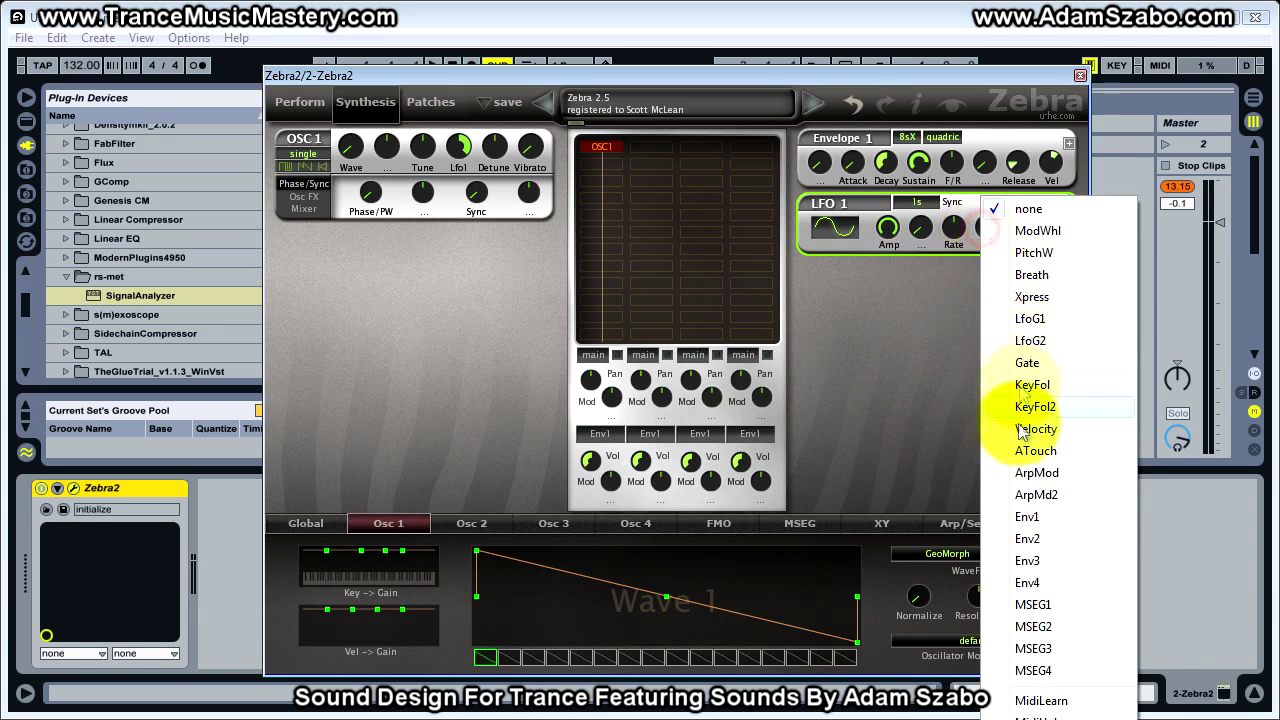
pyautogui.click(960, 432)
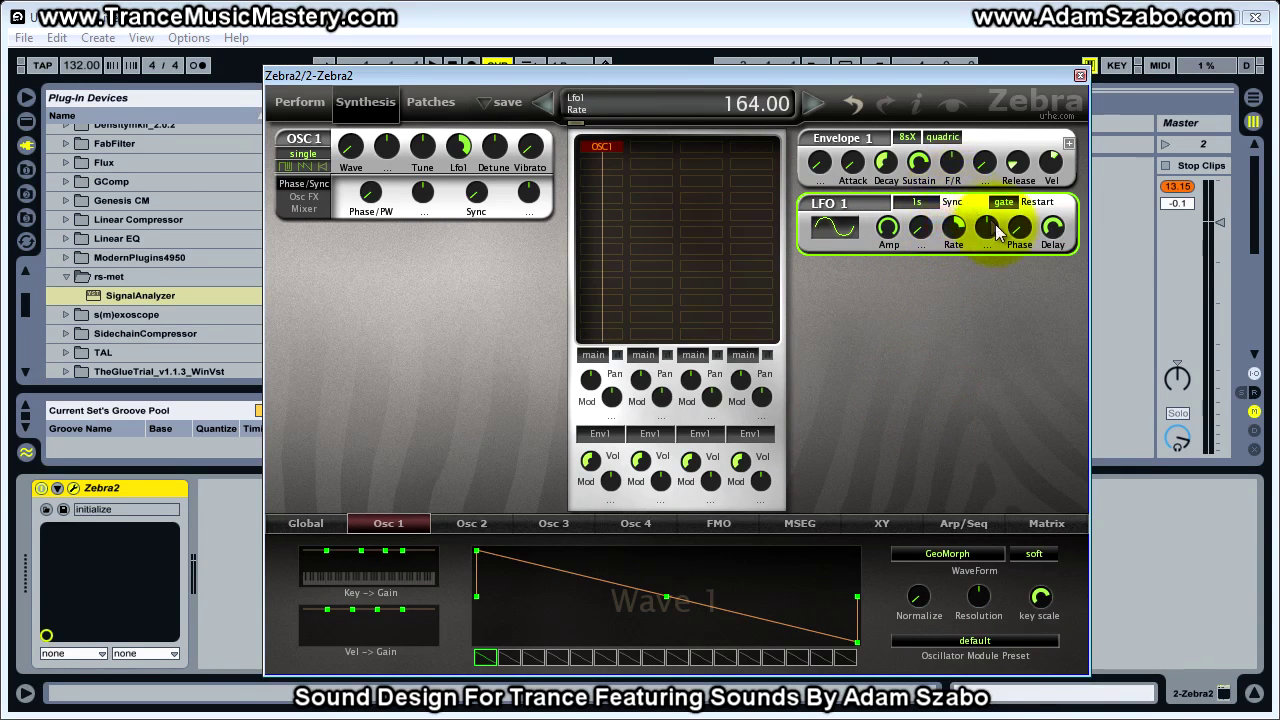
# Assign Env1 as the modulation source for LFO 1's rate and raise its modulation depth
pyautogui.click(988, 228)
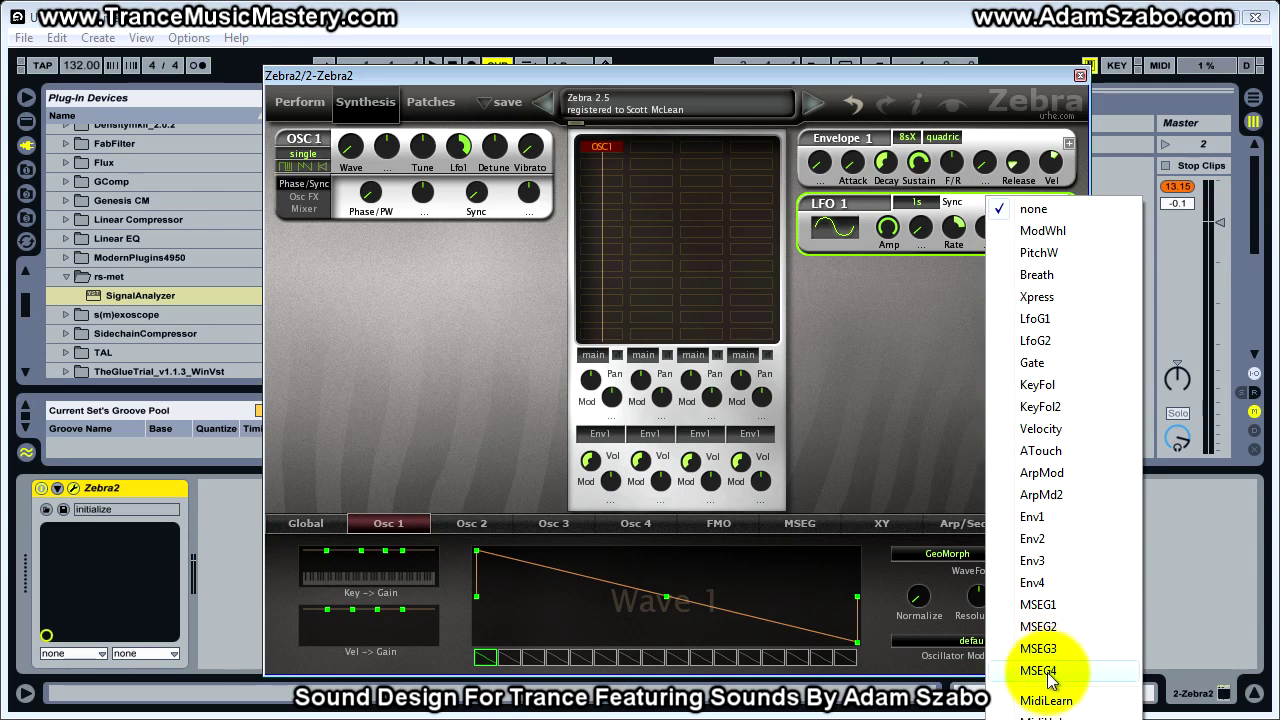
pyautogui.click(1044, 514)
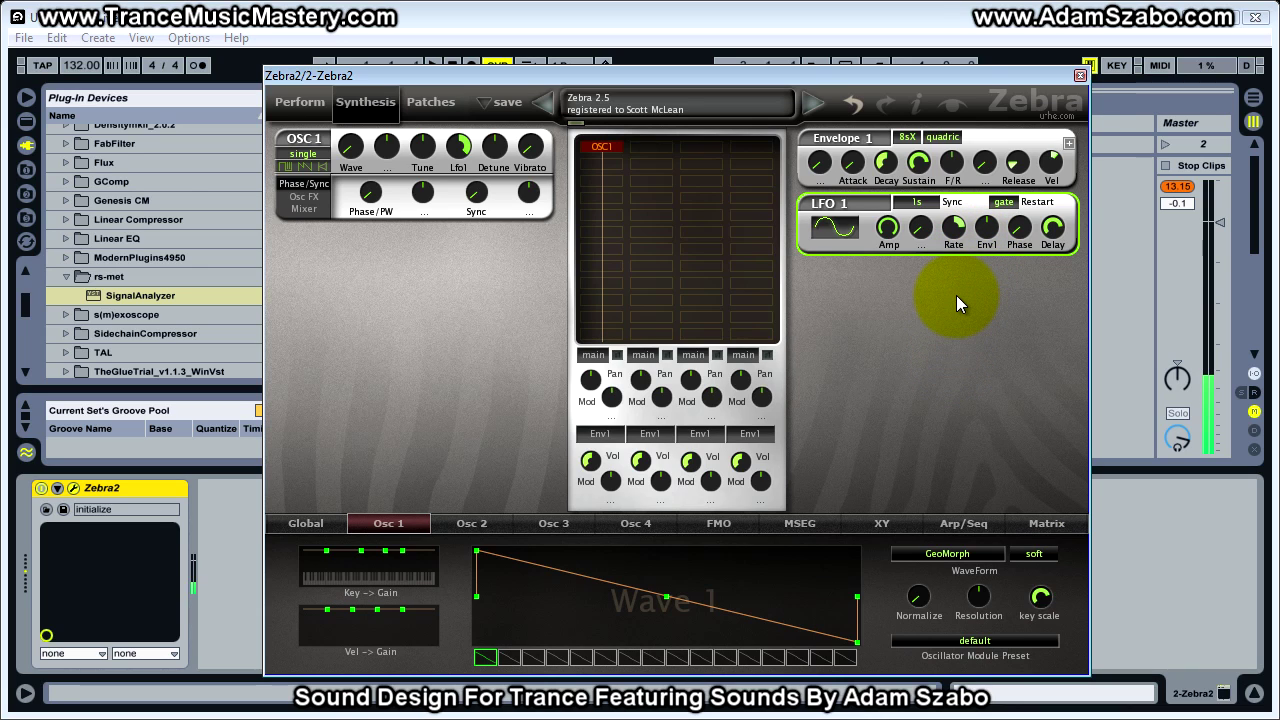
pyautogui.moveTo(986, 230); pyautogui.dragTo(984, 204)
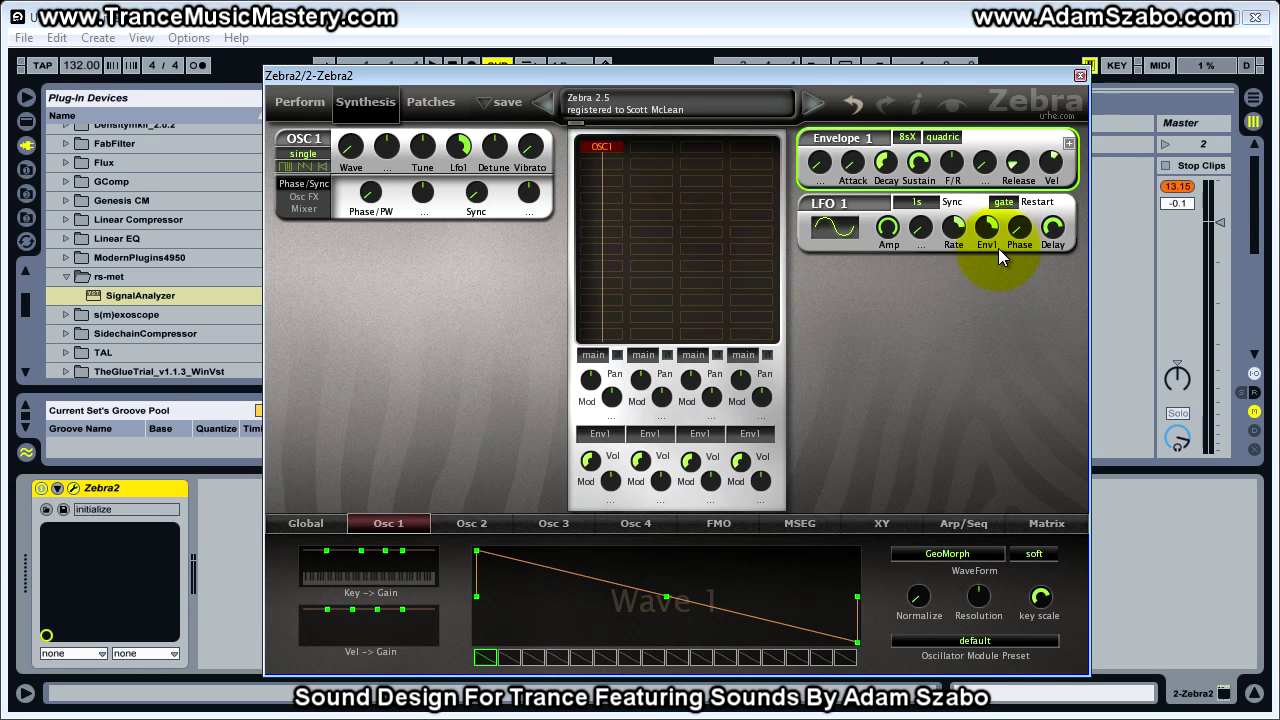
# Set LFO 1's waveform to triangle and check its sync options, keeping 1s
pyautogui.click(846, 242)
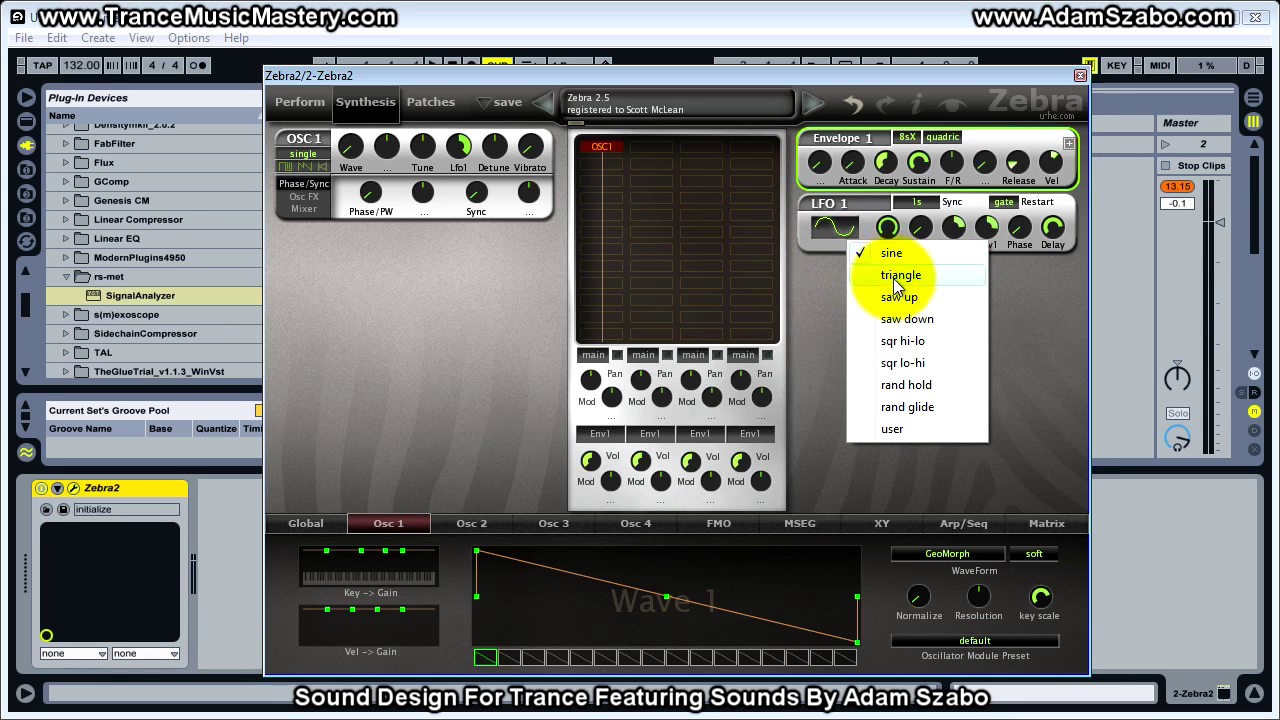
pyautogui.click(898, 276)
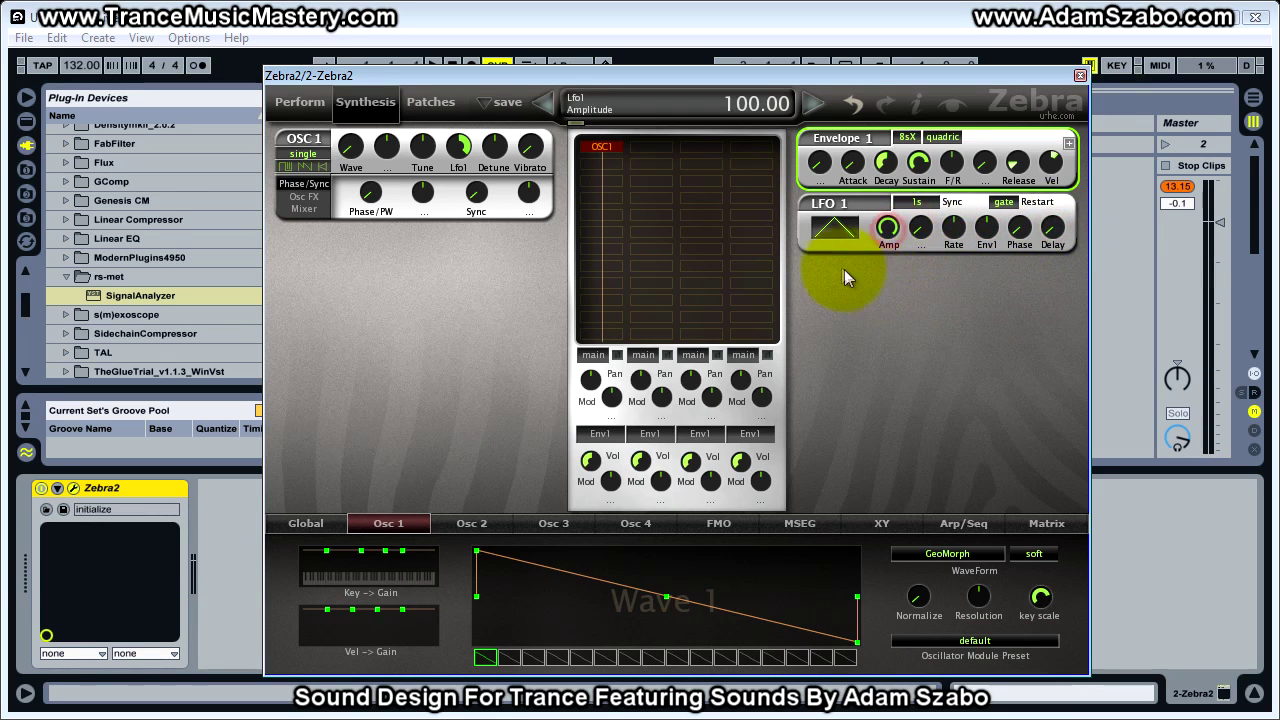
pyautogui.click(921, 202)
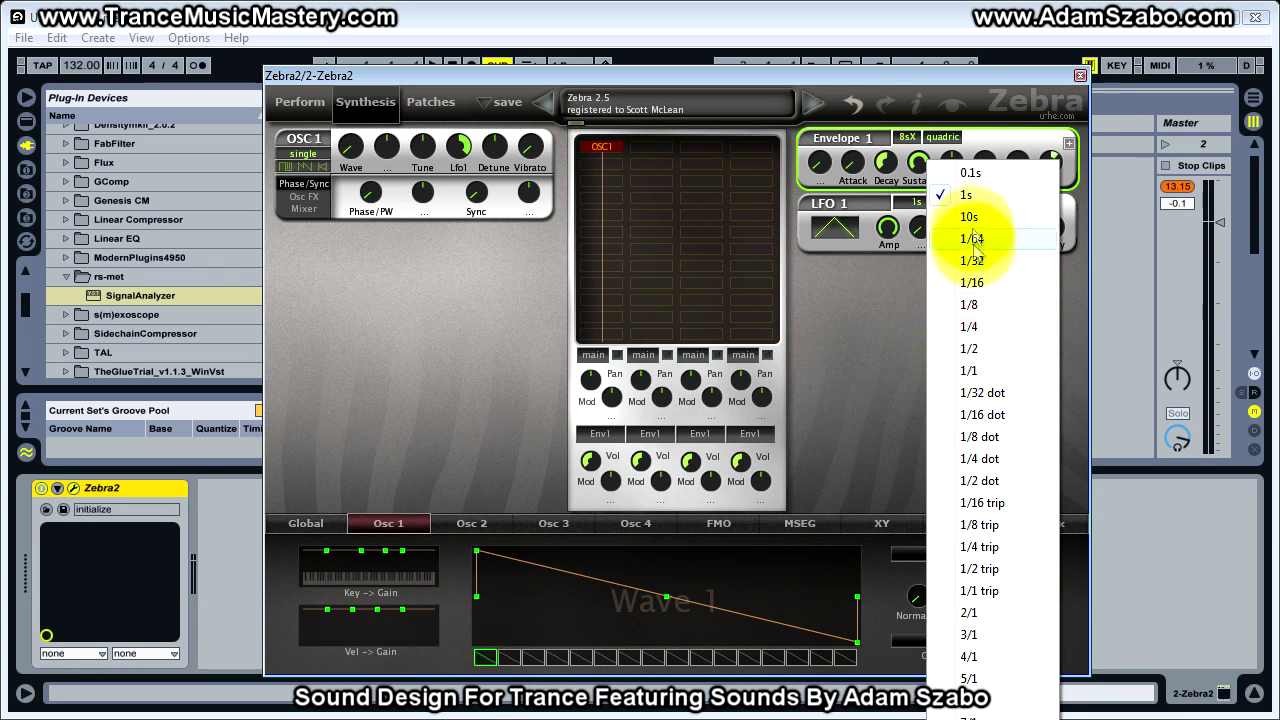
pyautogui.click(858, 302)
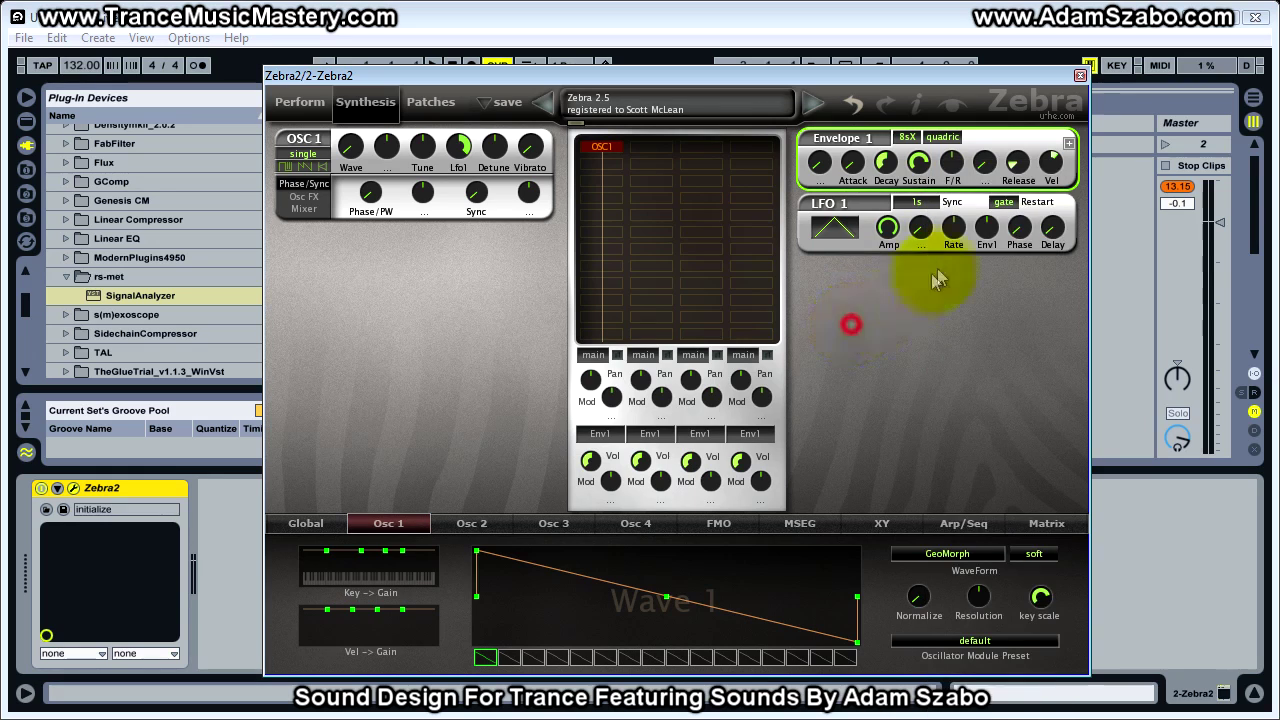
# Switch LFO 1's waveform to sine for comparison and return it to triangle
pyautogui.click(839, 229)
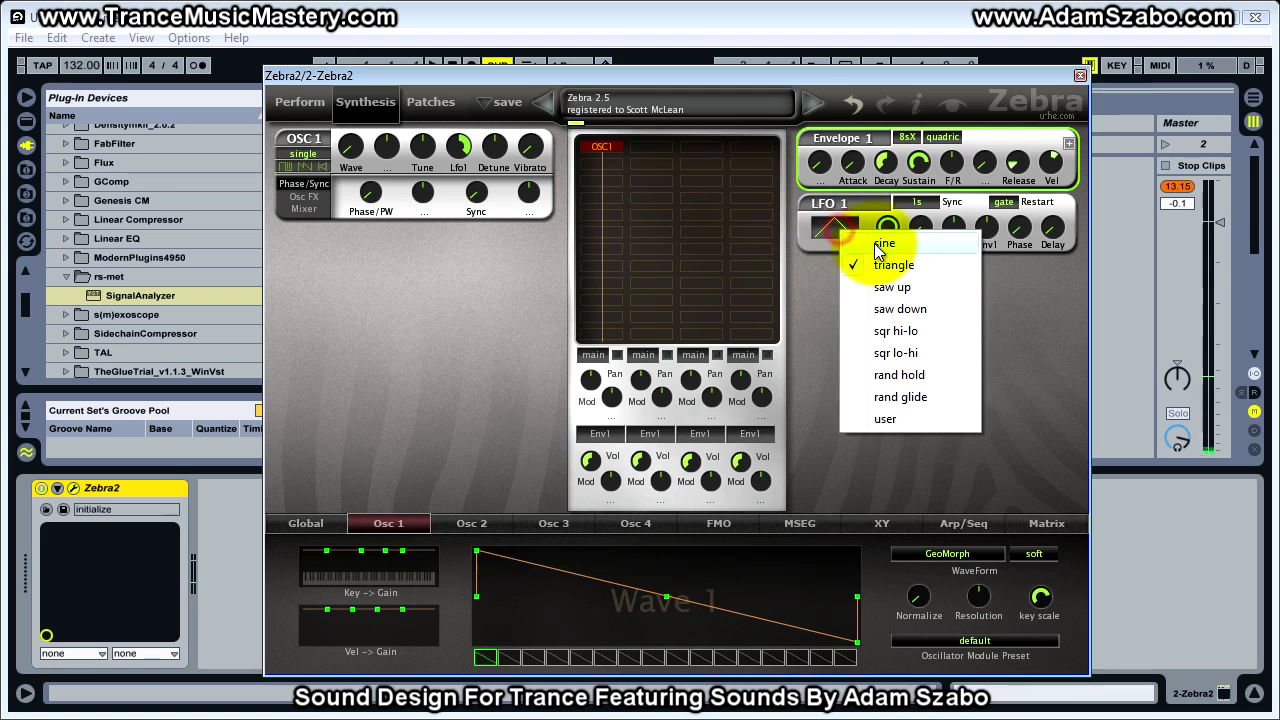
pyautogui.click(860, 246)
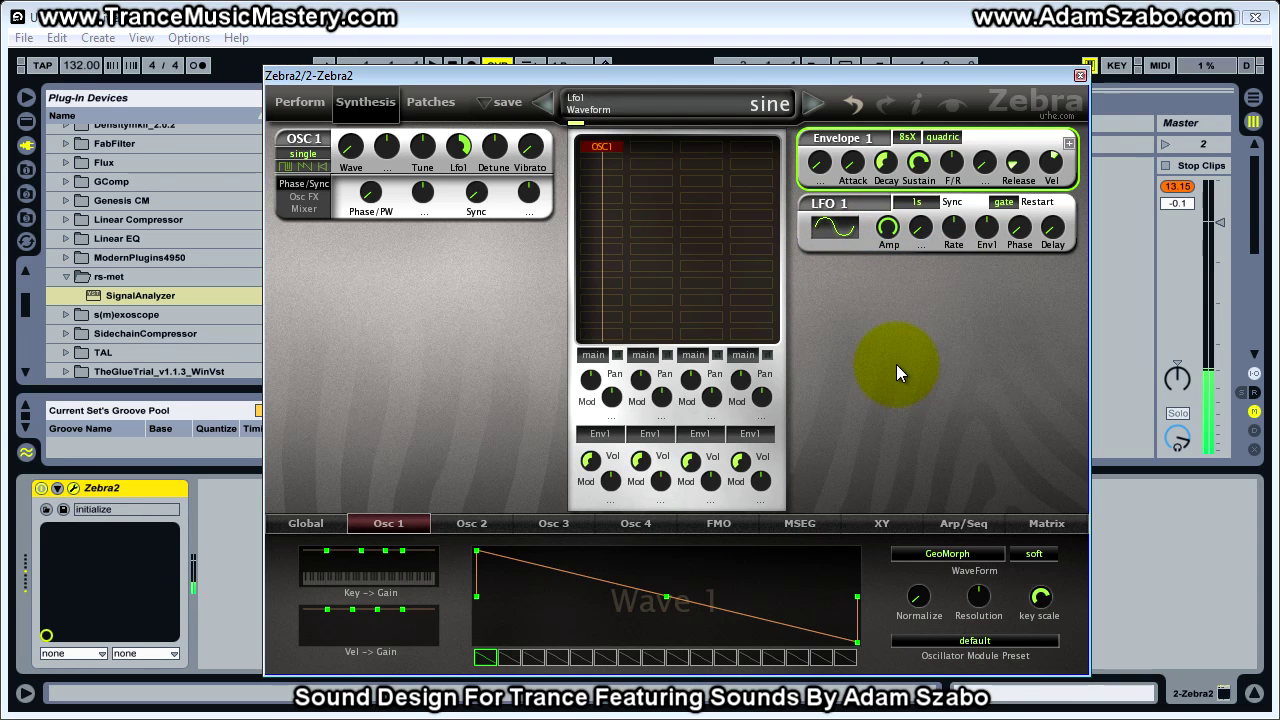
pyautogui.click(832, 226)
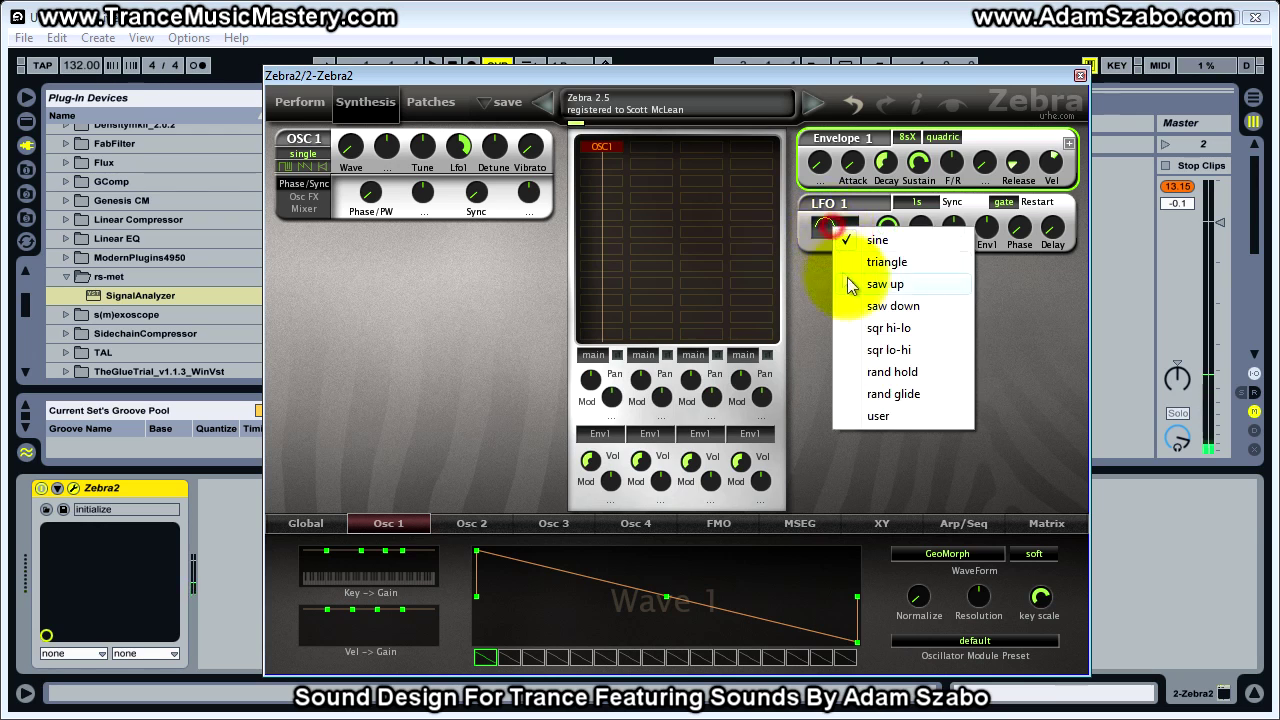
pyautogui.click(871, 264)
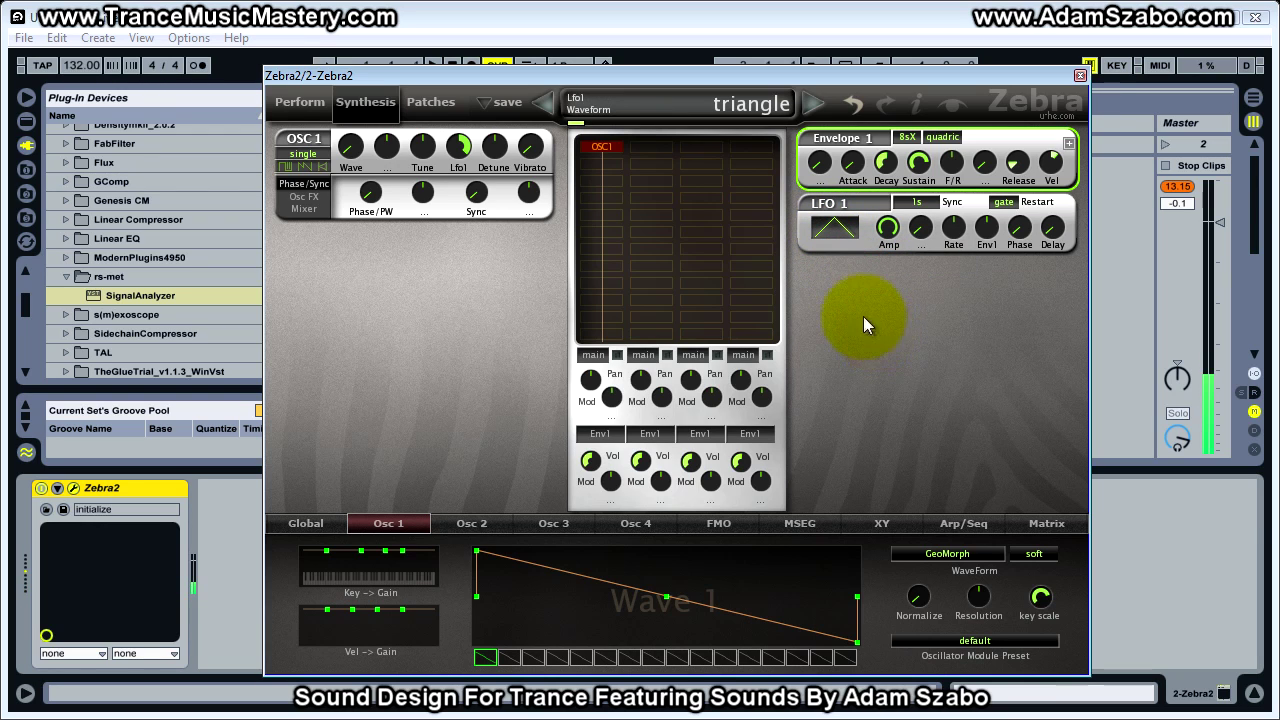
# Change LFO 1's waveform to saw up, and after listening to it, to saw down
pyautogui.click(829, 227)
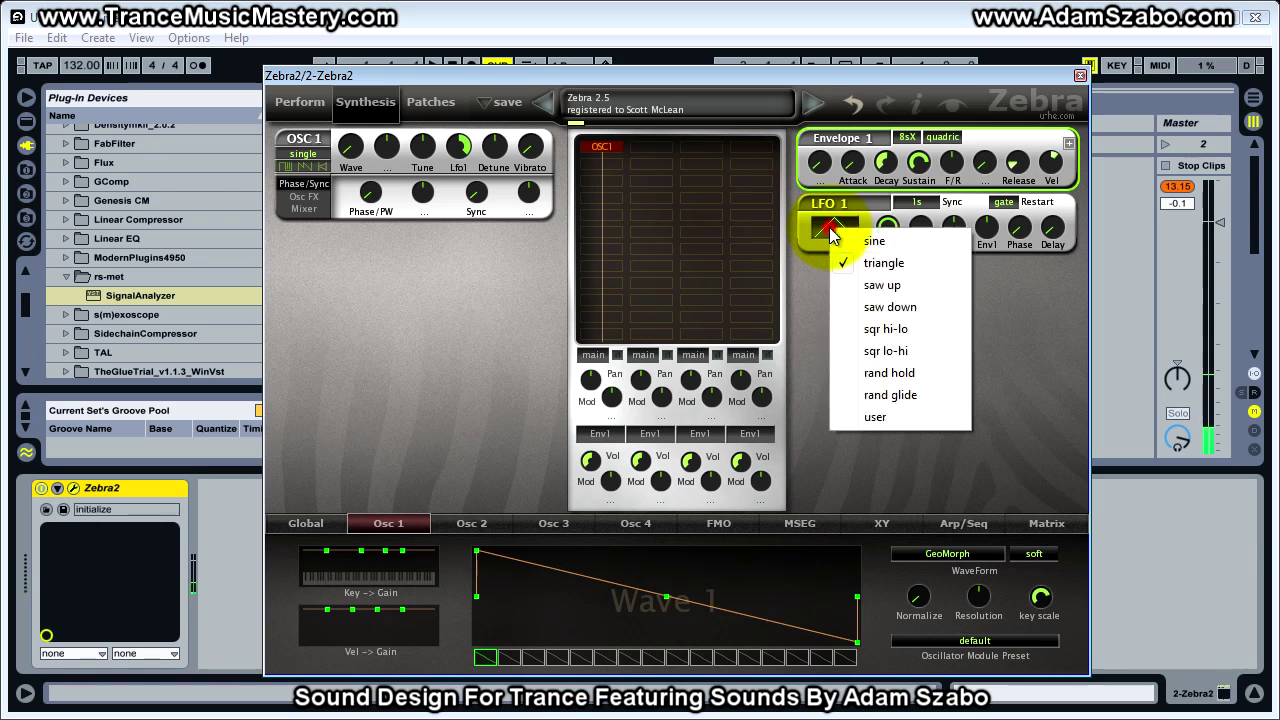
pyautogui.click(882, 286)
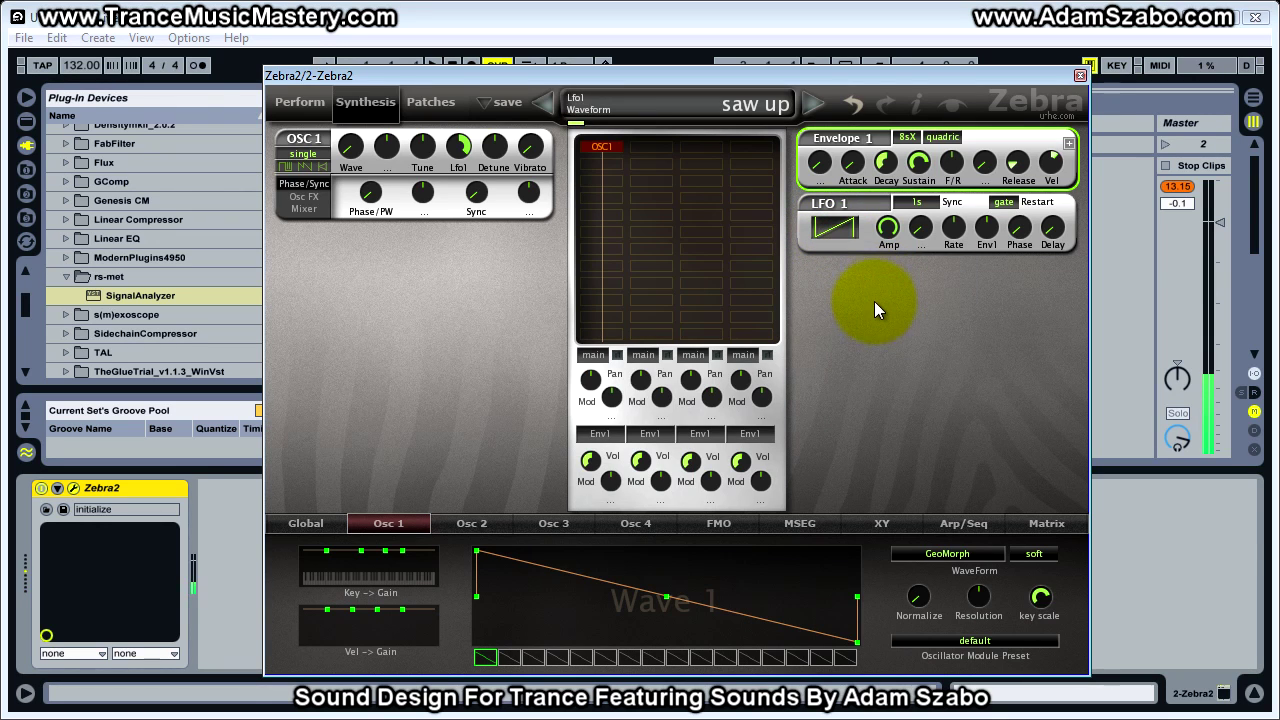
pyautogui.click(837, 225)
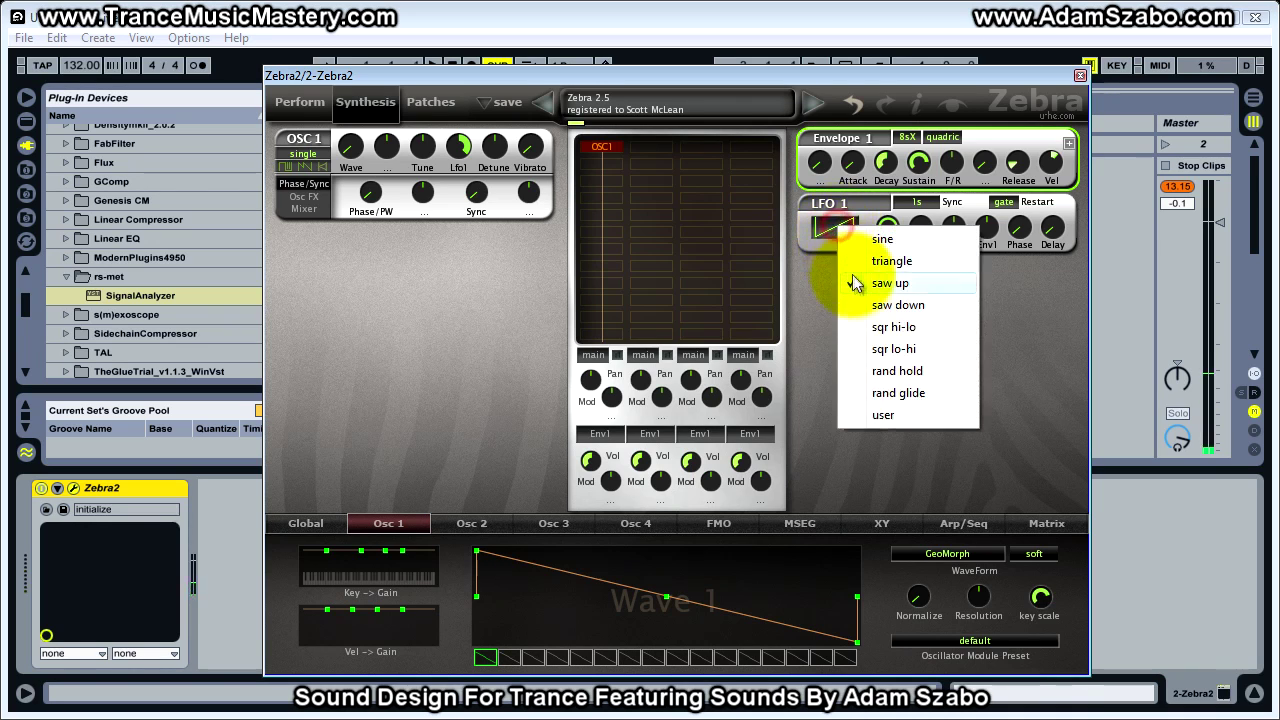
pyautogui.click(858, 304)
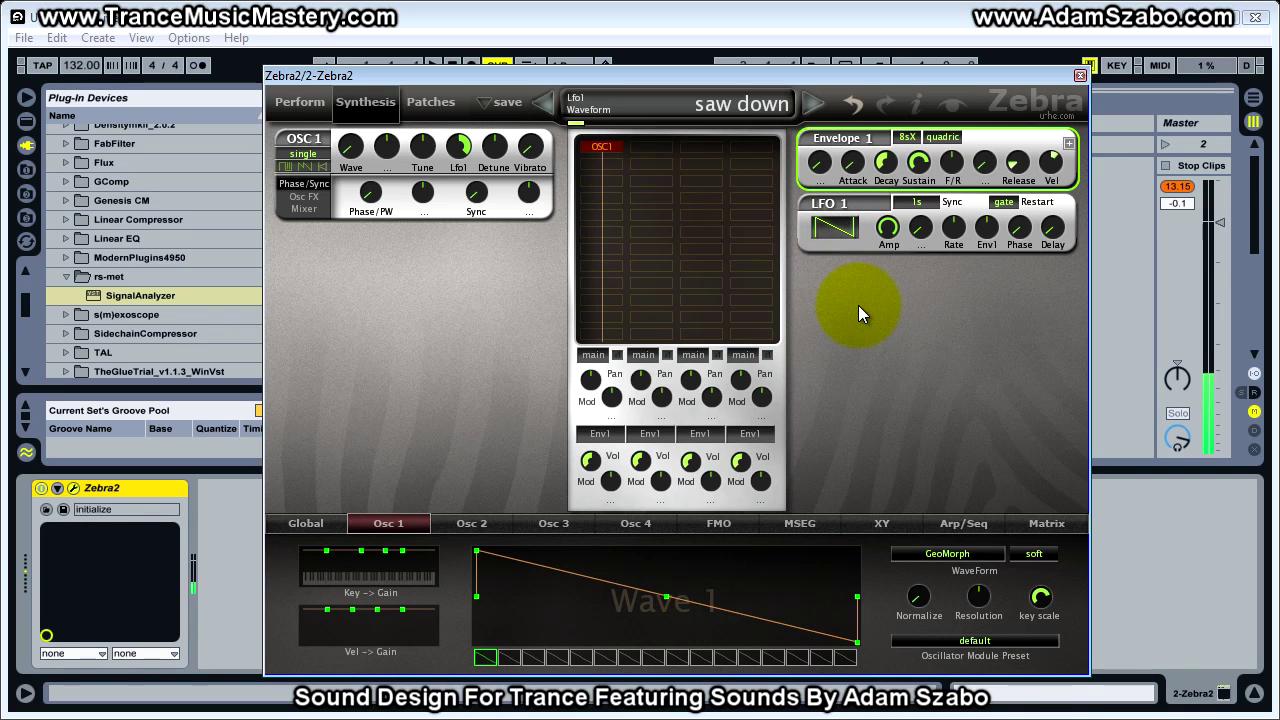
# Set LFO 1's waveform to sqr hi-lo and oscillator 1's tune modulation depth to 24
pyautogui.click(834, 229)
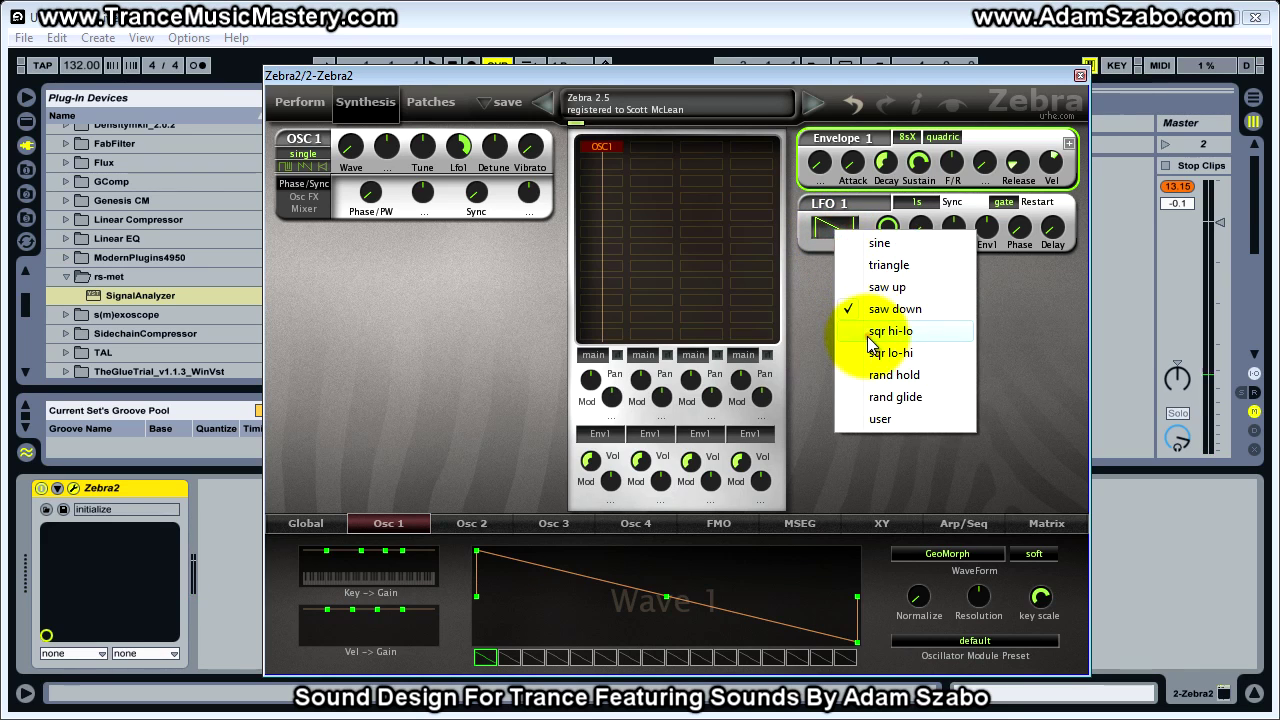
pyautogui.click(866, 339)
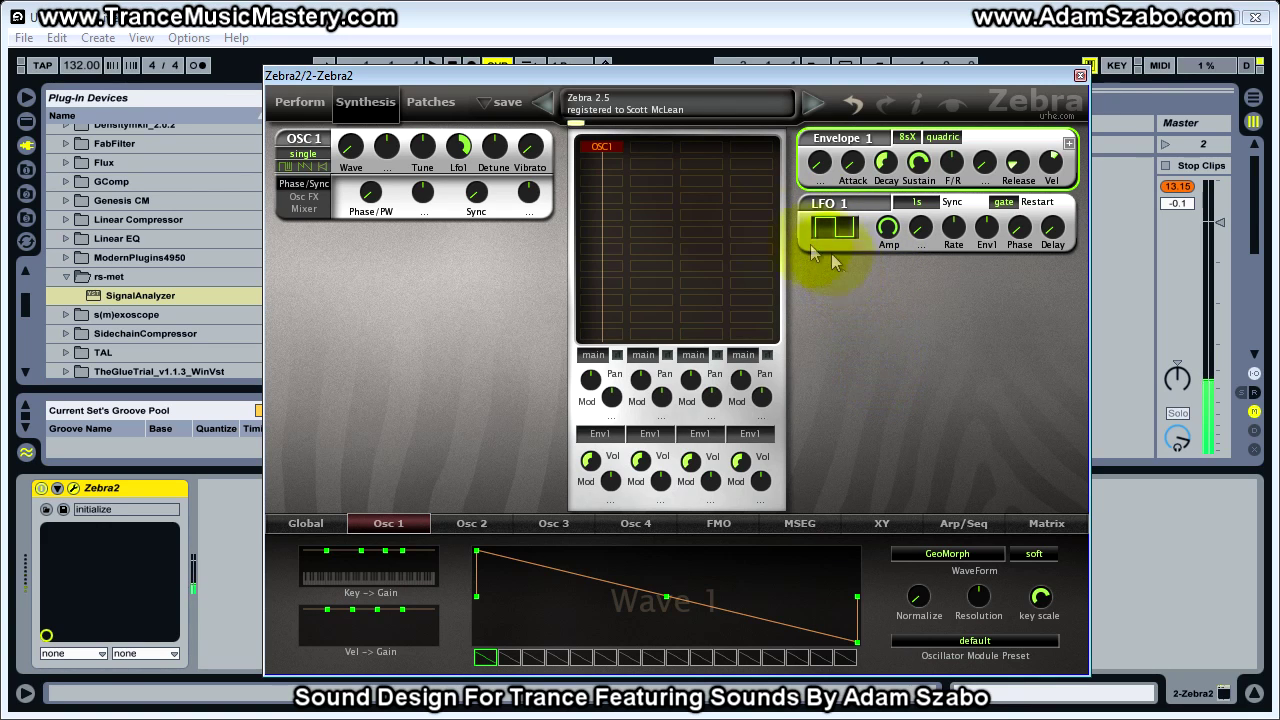
pyautogui.moveTo(458, 148); pyautogui.dragTo(447, 193)
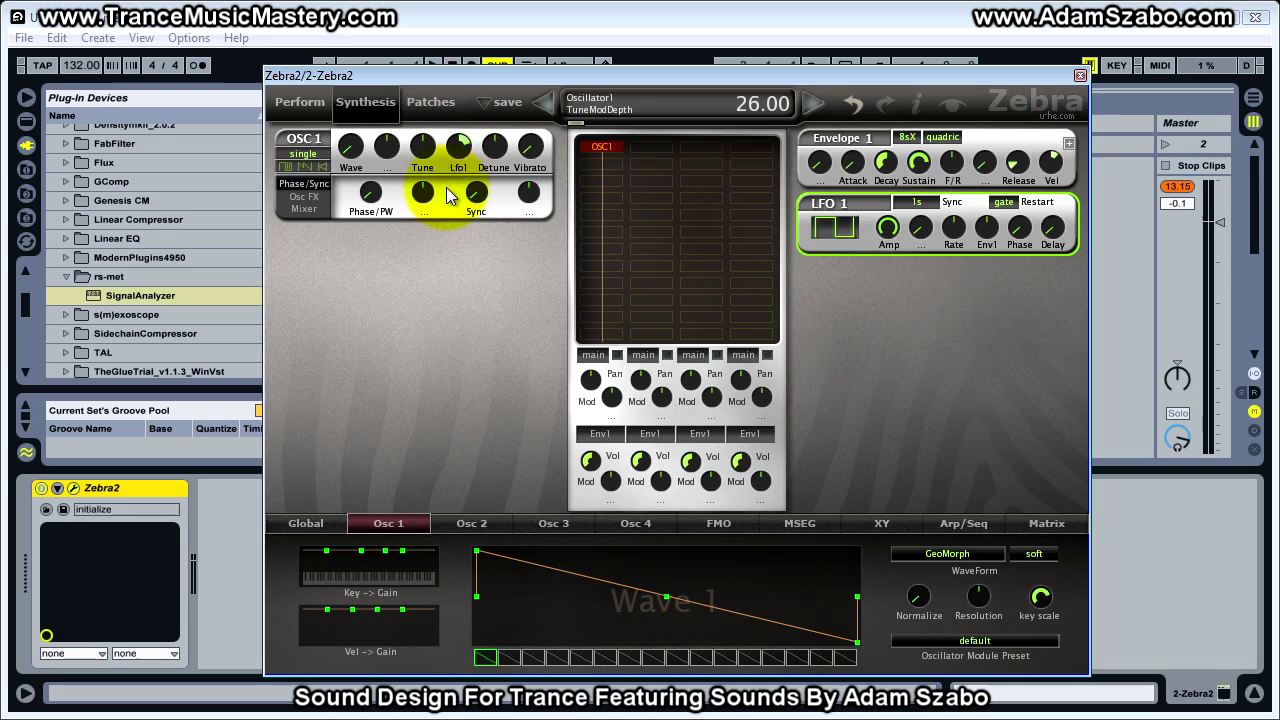
pyautogui.moveTo(460, 155); pyautogui.dragTo(460, 168)
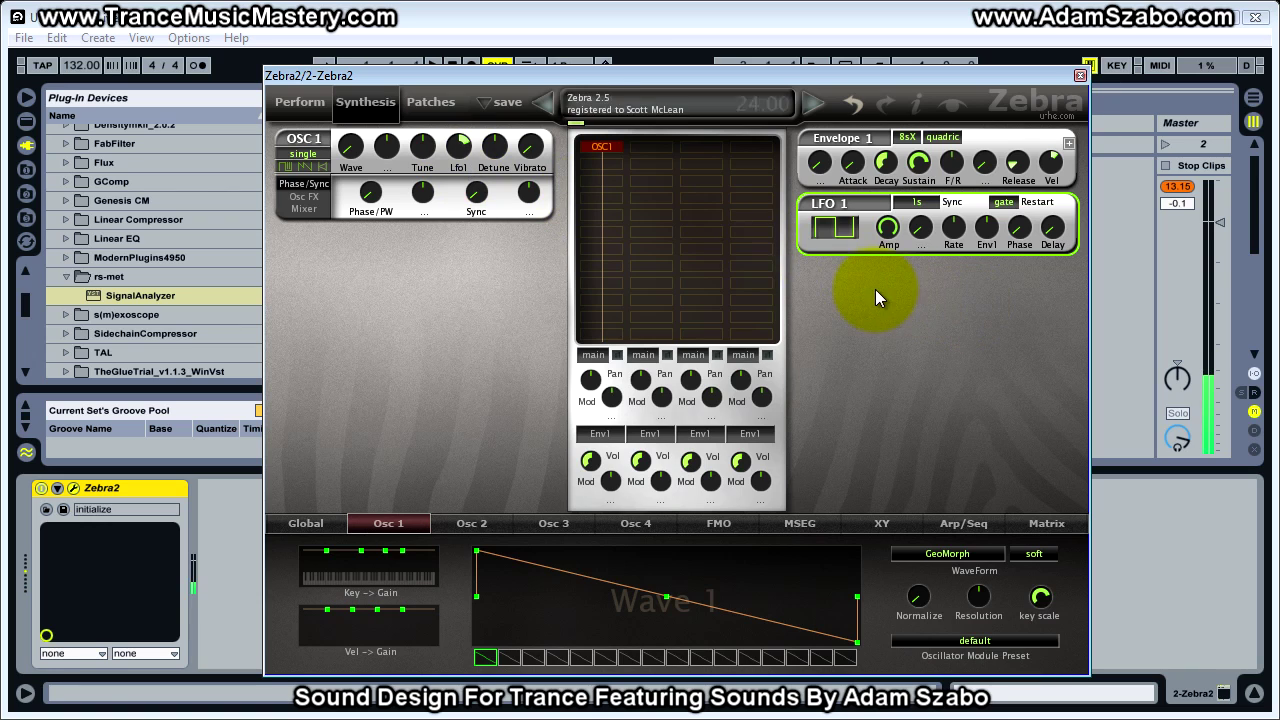
# Set LFO 1's waveform to sqr lo-hi, comparing it briefly with rand hold
pyautogui.click(840, 227)
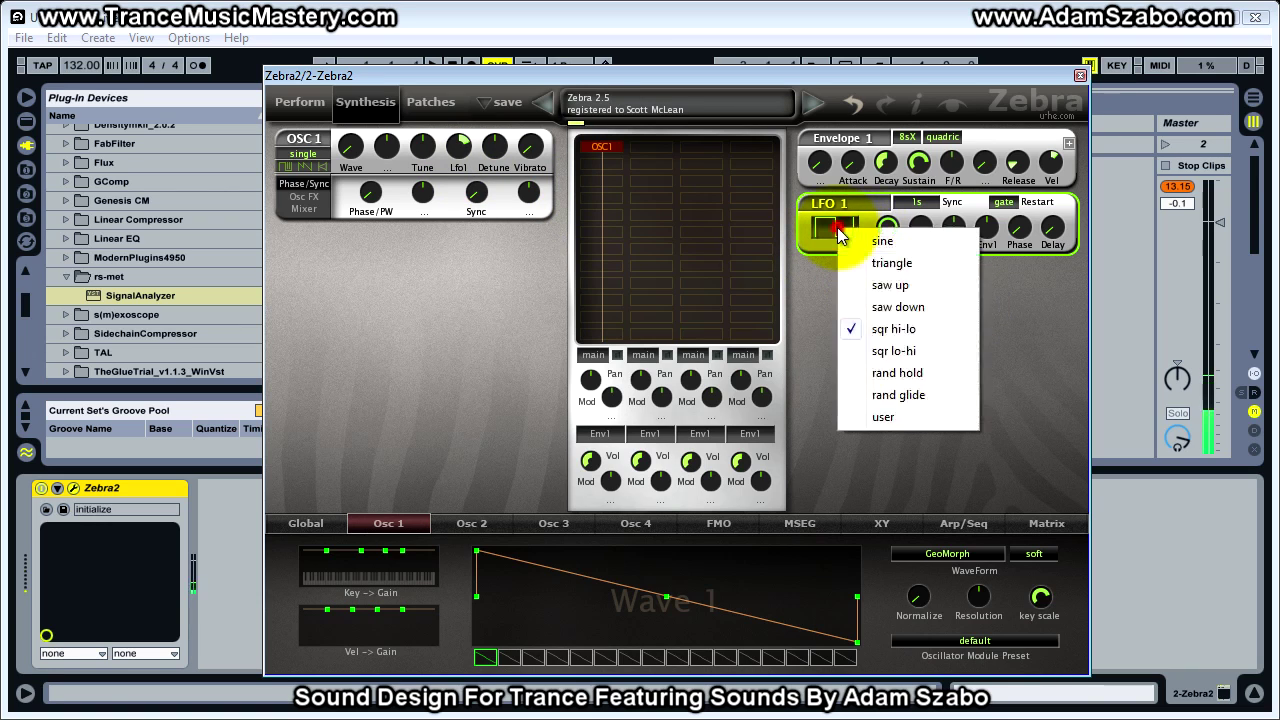
pyautogui.click(897, 352)
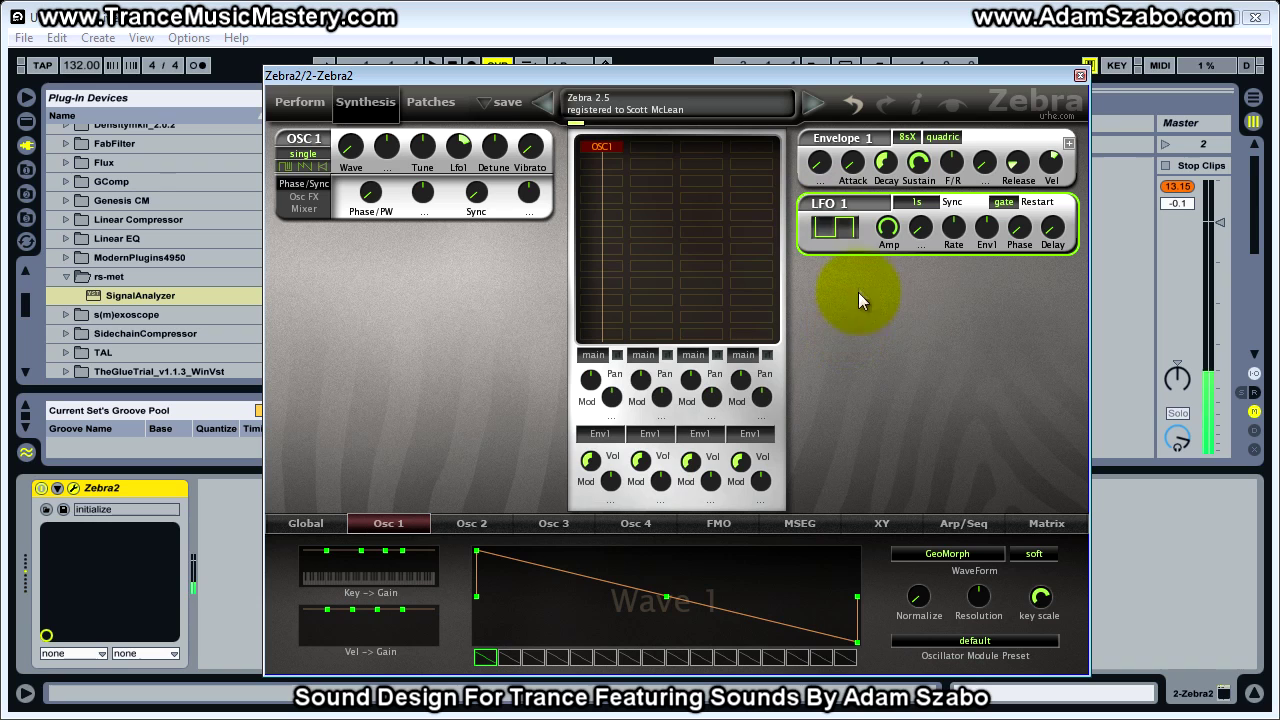
pyautogui.click(835, 231)
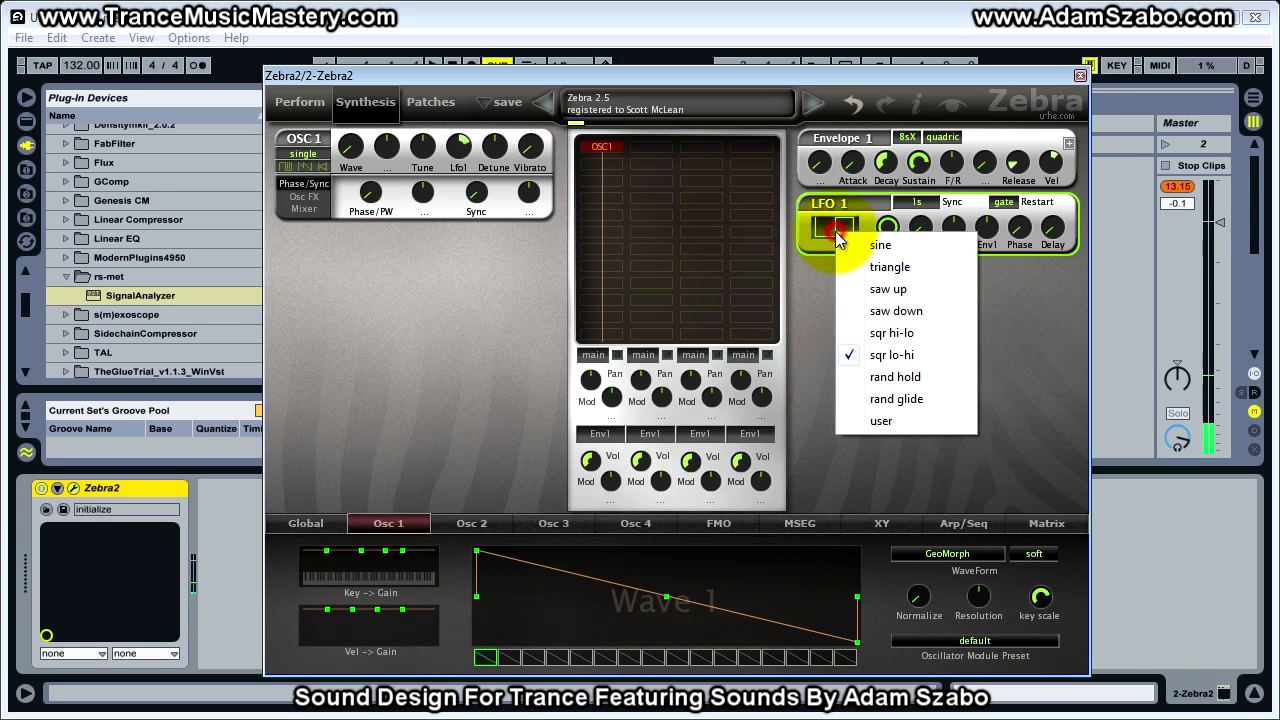
pyautogui.click(896, 378)
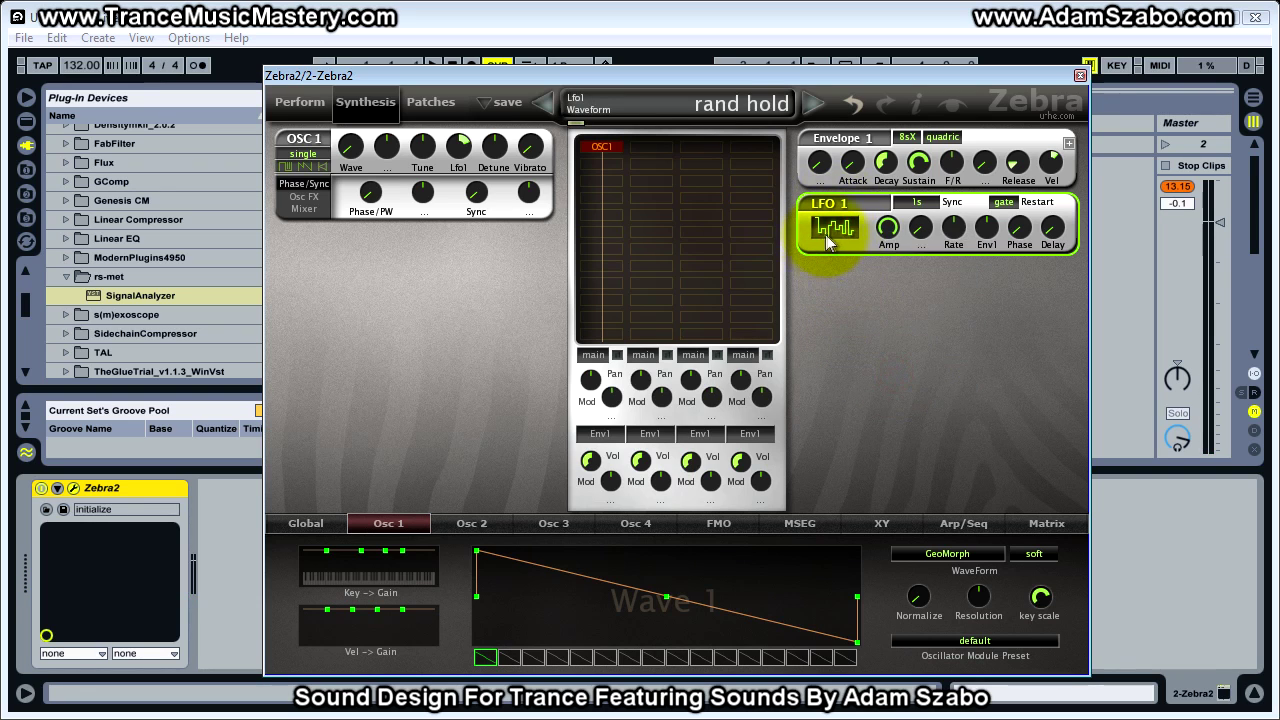
pyautogui.click(827, 234)
pyautogui.click(858, 356)
# Set LFO 1's waveform to rand hold and vary its rate, returning it to 100
pyautogui.click(830, 228)
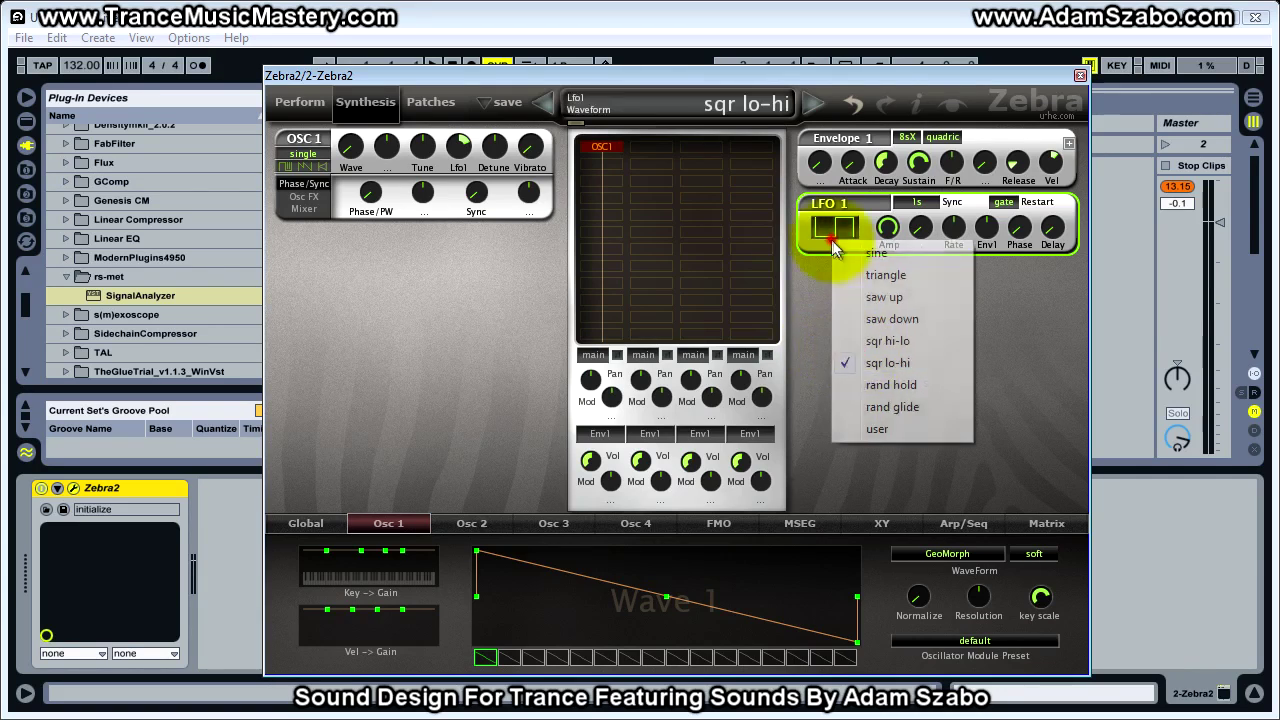
pyautogui.click(861, 382)
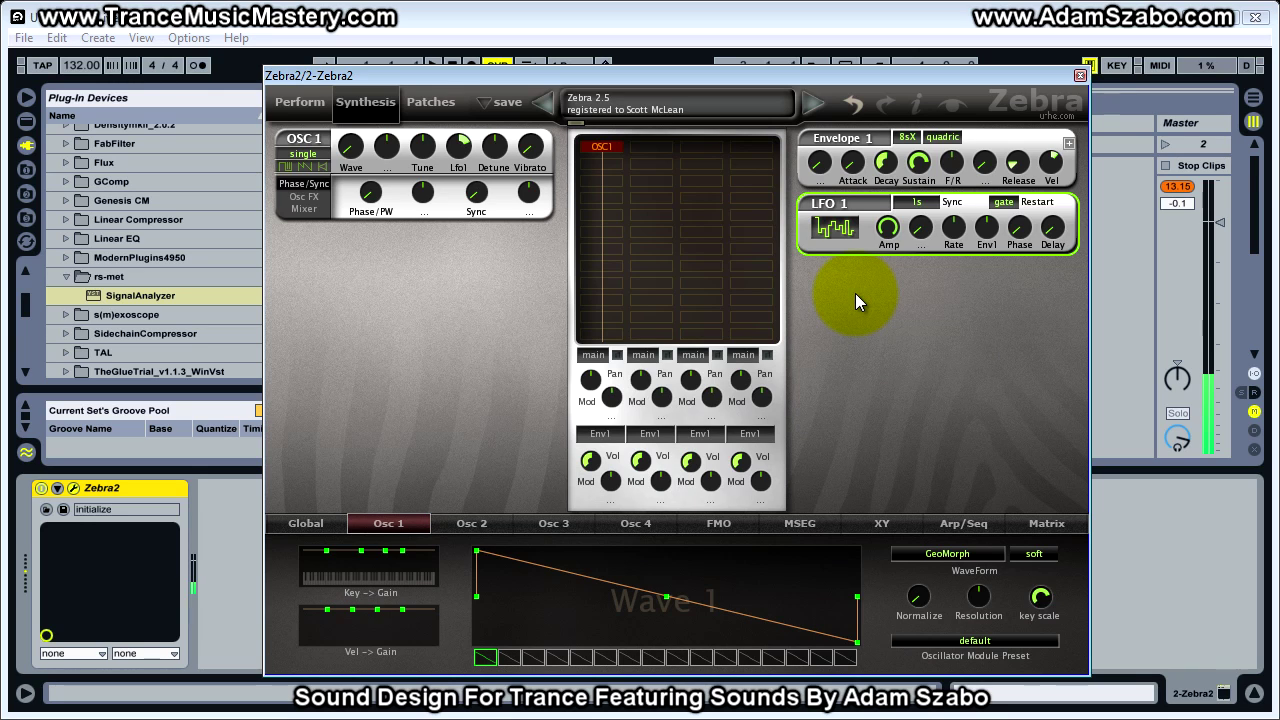
pyautogui.moveTo(943, 232)
pyautogui.mouseDown()
pyautogui.moveTo(947, 187)
pyautogui.moveTo(932, 247)
pyautogui.mouseUp()
# Set LFO 1's waveform to rand glide and try a different rate before resetting it to 100
pyautogui.click(835, 228)
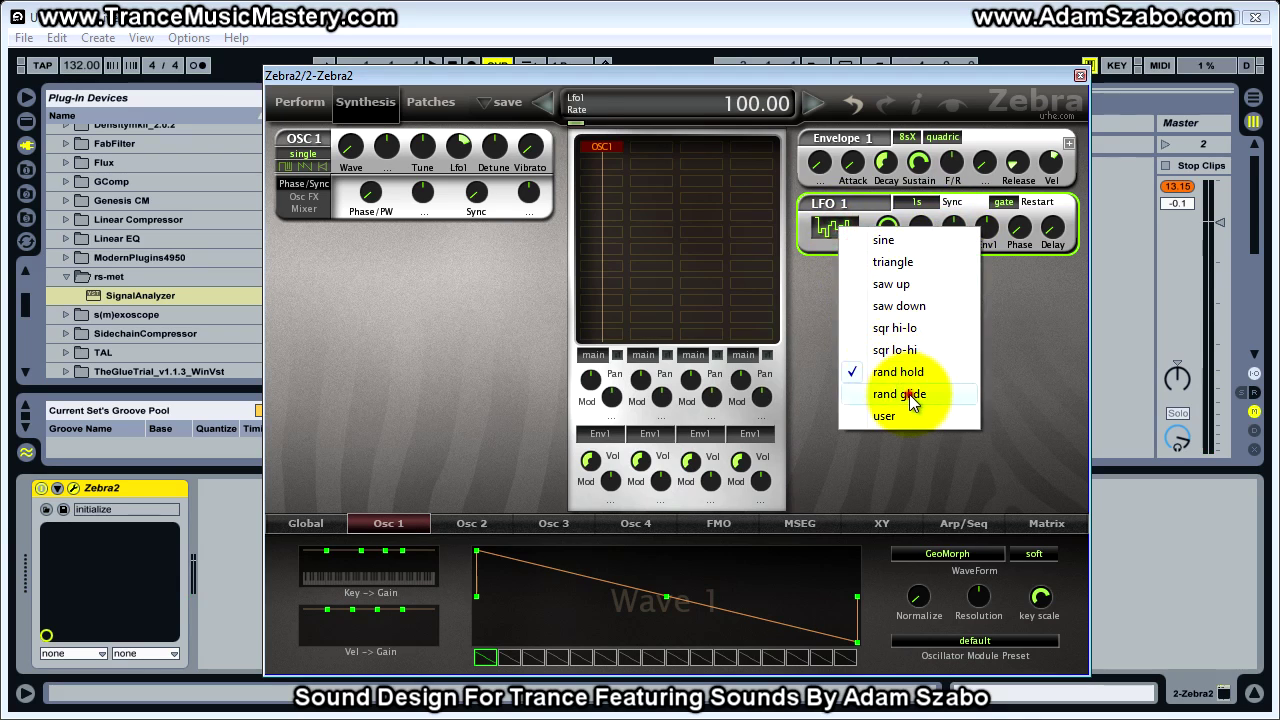
pyautogui.click(899, 394)
pyautogui.click(838, 228)
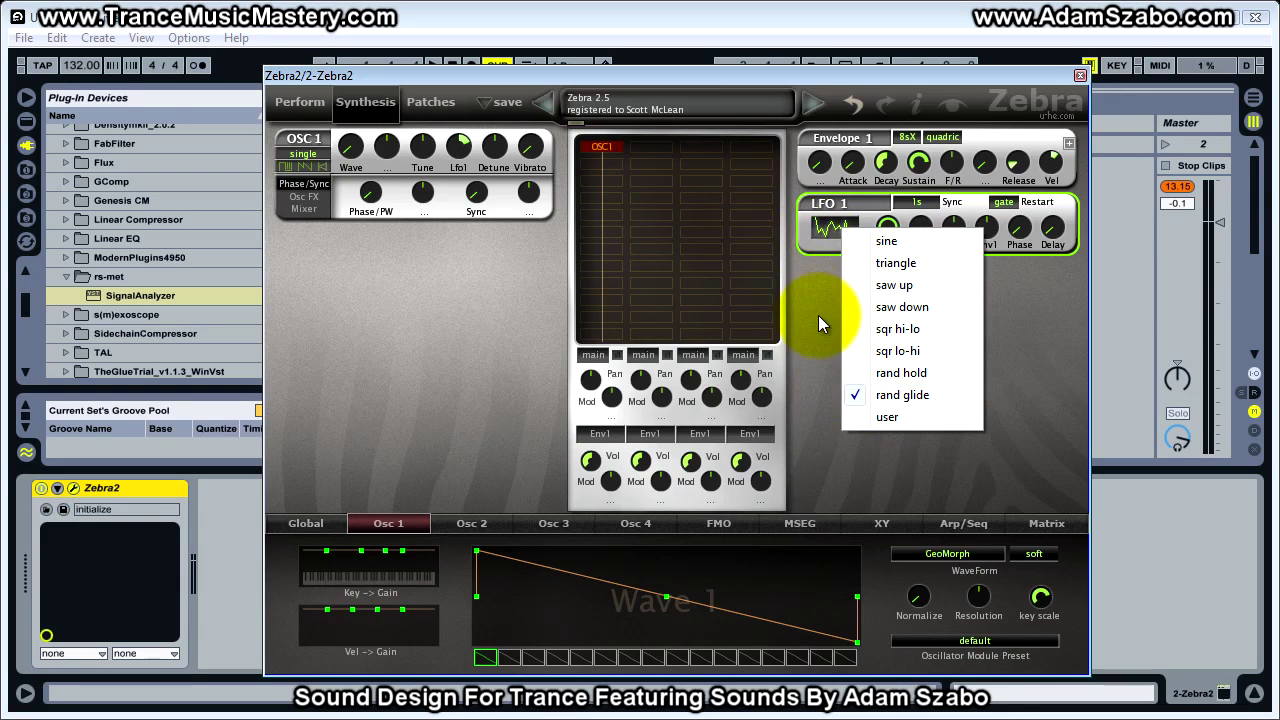
pyautogui.click(821, 274)
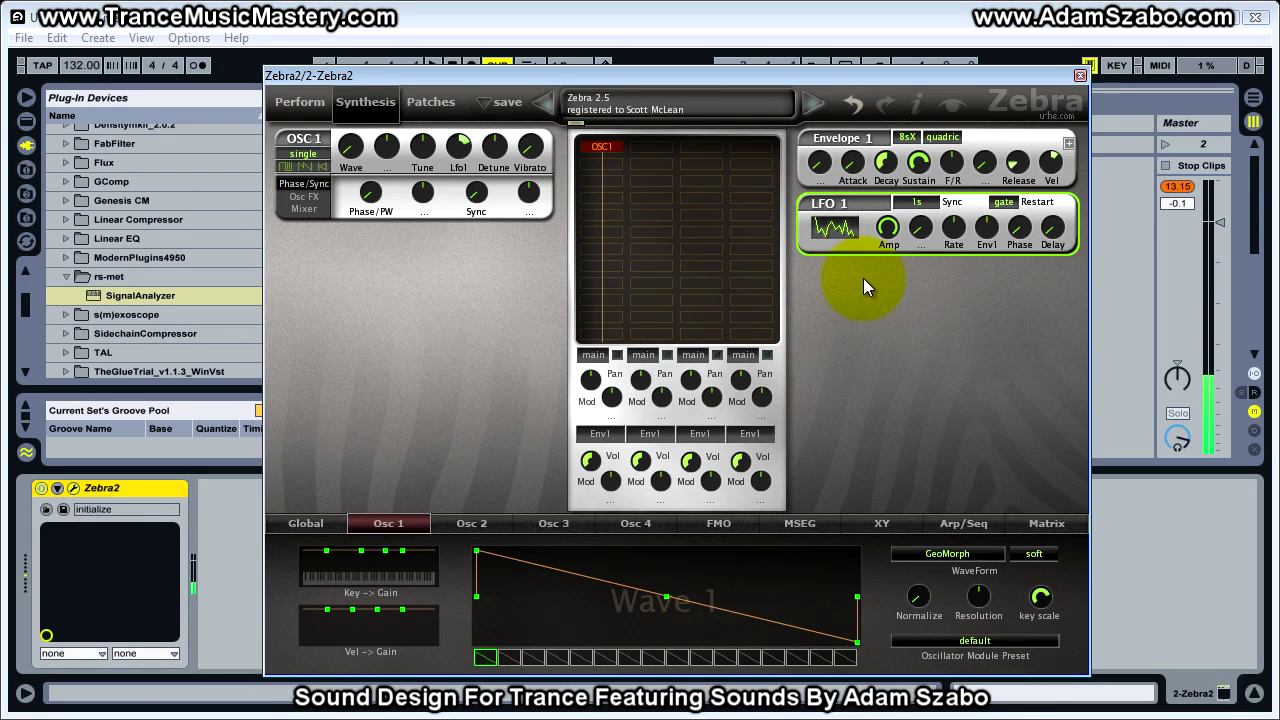
pyautogui.moveTo(955, 232); pyautogui.dragTo(952, 172)
pyautogui.doubleClick(953, 226)
# Set LFO 1's waveform to user, draw varied values across the first steps, and randomize the pattern
pyautogui.click(833, 230)
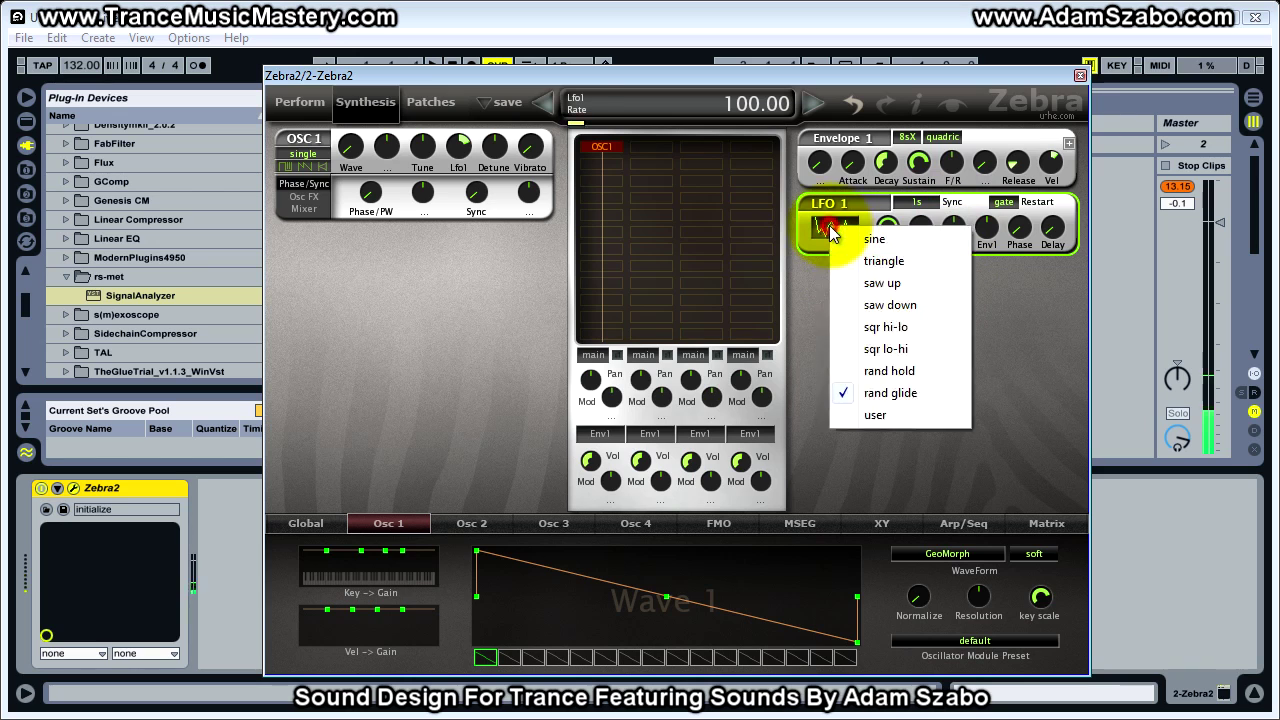
pyautogui.click(868, 416)
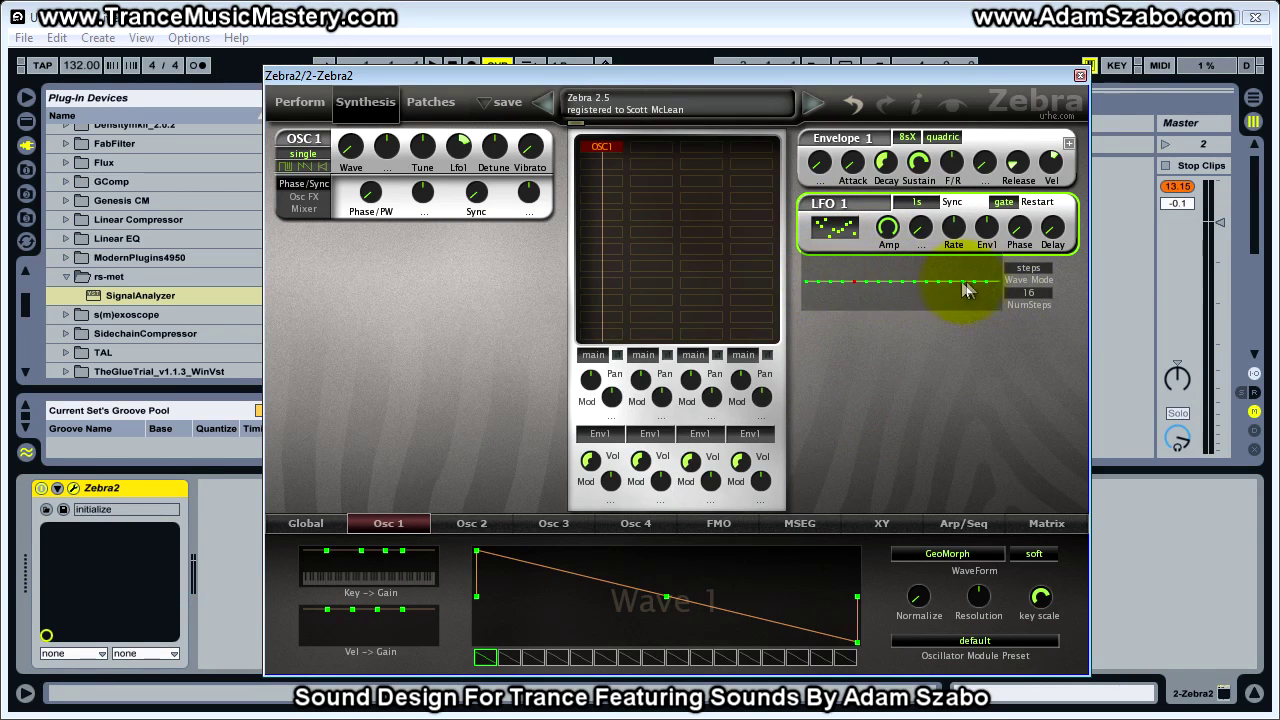
pyautogui.moveTo(819, 279)
pyautogui.mouseDown()
pyautogui.moveTo(819, 250)
pyautogui.moveTo(819, 264)
pyautogui.moveTo(867, 280)
pyautogui.moveTo(867, 265)
pyautogui.moveTo(885, 283)
pyautogui.mouseUp()
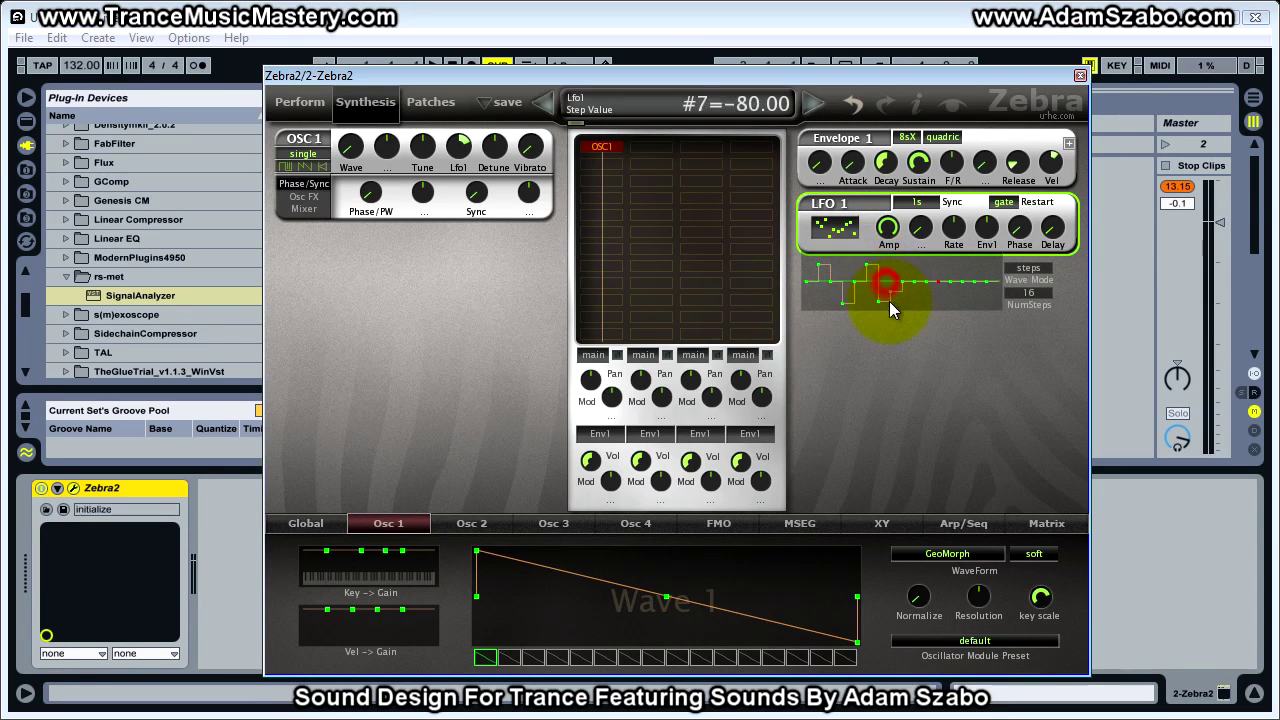
pyautogui.rightClick(929, 266)
pyautogui.click(990, 311)
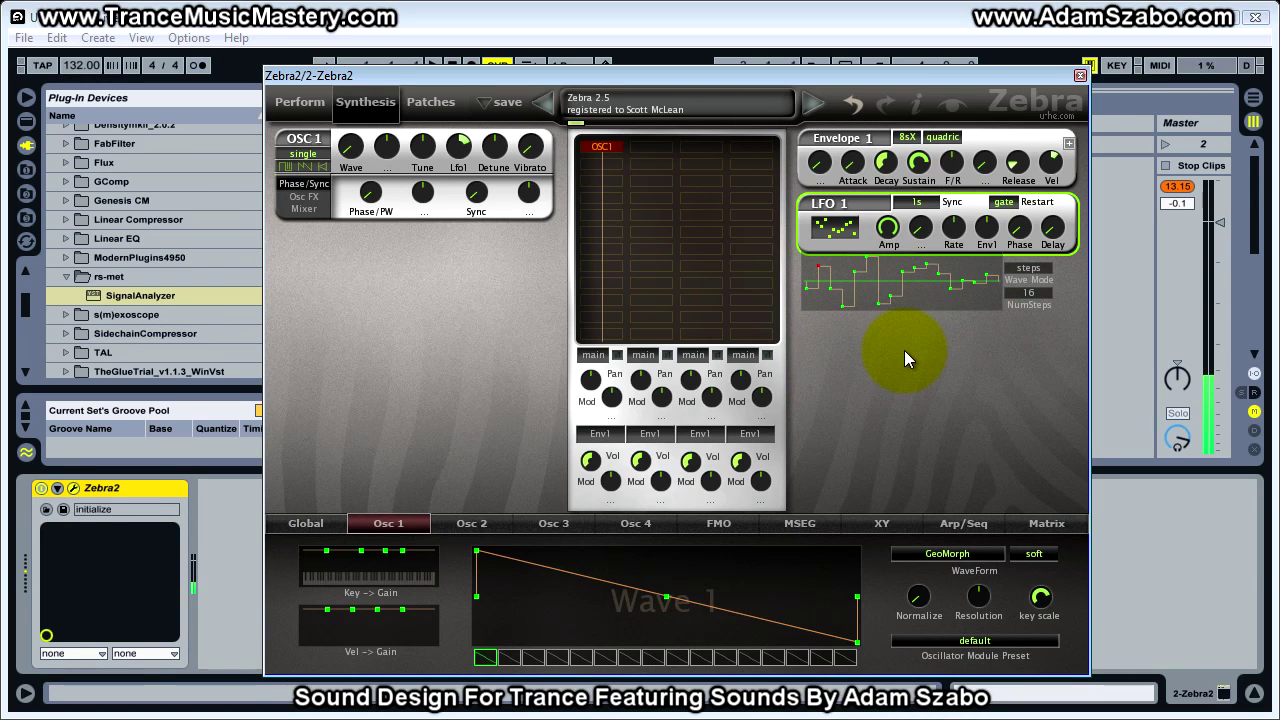
# Set LFO 1's sync to 1/8 and try varying its rate, keeping it at 100
pyautogui.click(916, 203)
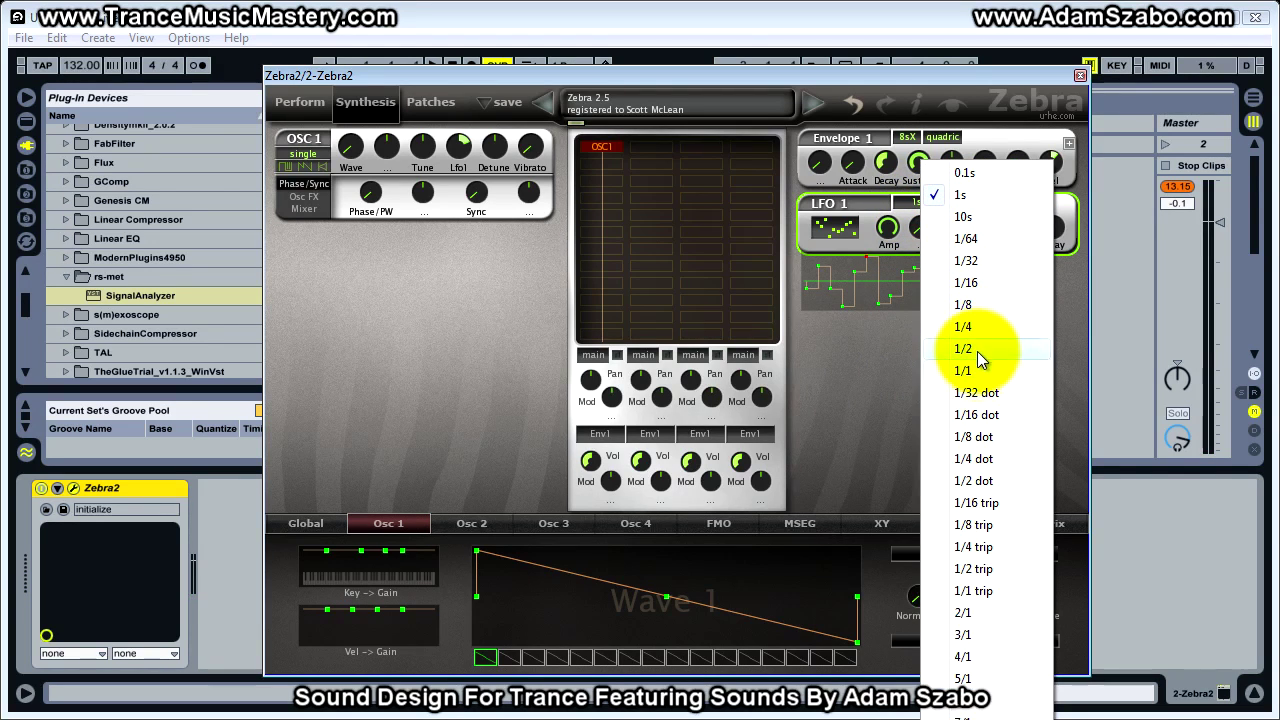
pyautogui.click(979, 306)
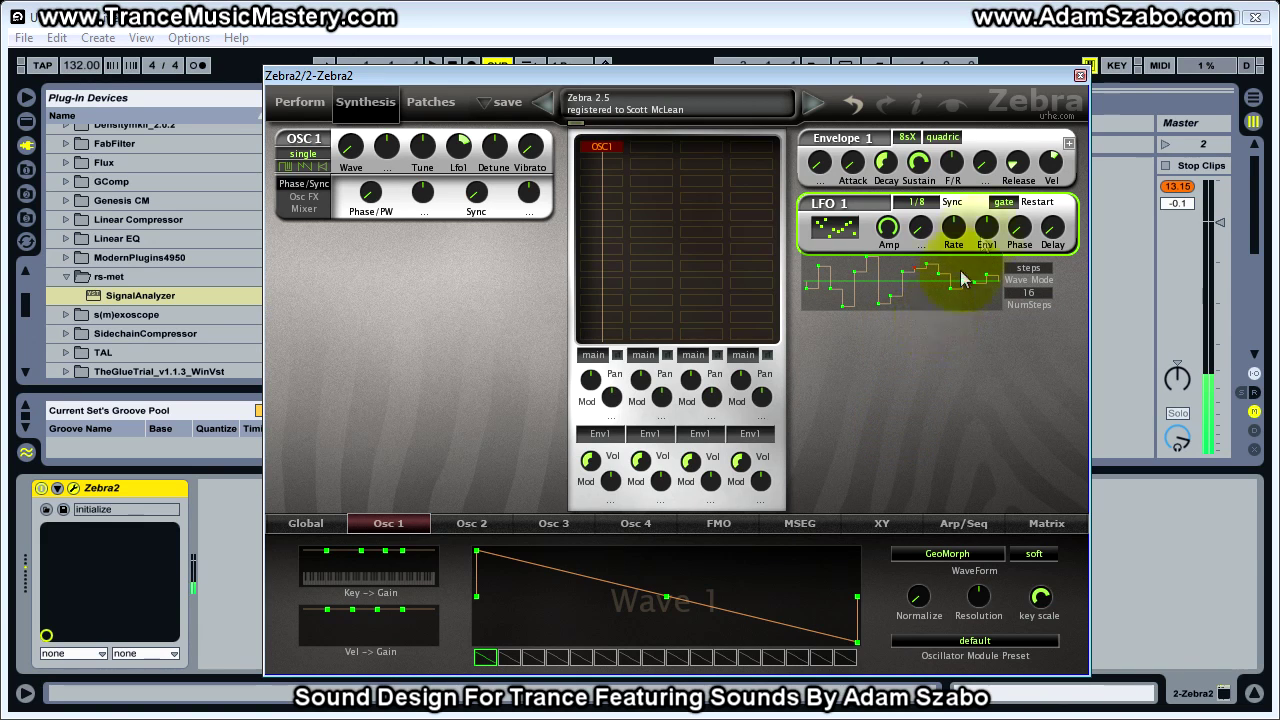
pyautogui.moveTo(957, 233)
pyautogui.mouseDown()
pyautogui.moveTo(957, 177)
pyautogui.moveTo(960, 233)
pyautogui.mouseUp()
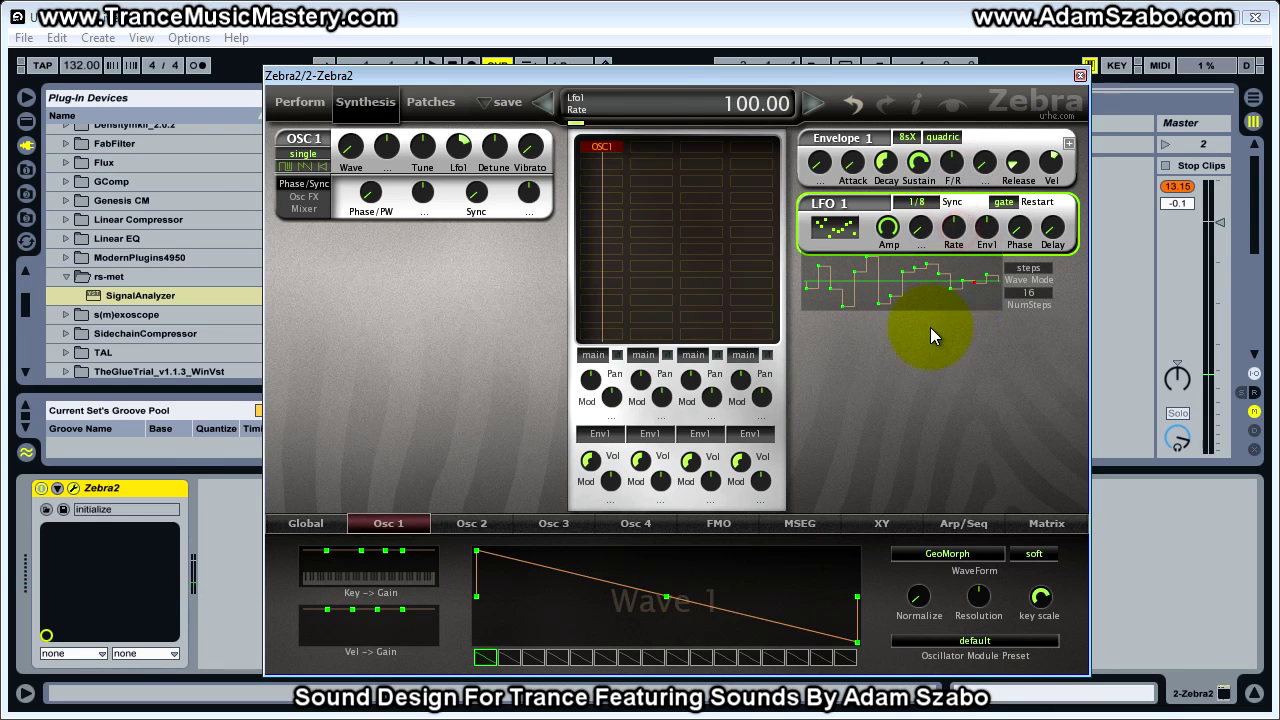
# Straighten LFO 1's user step pattern into a ramp and normalize it to the full range
pyautogui.rightClick(908, 300)
pyautogui.click(957, 408)
pyautogui.rightClick(955, 286)
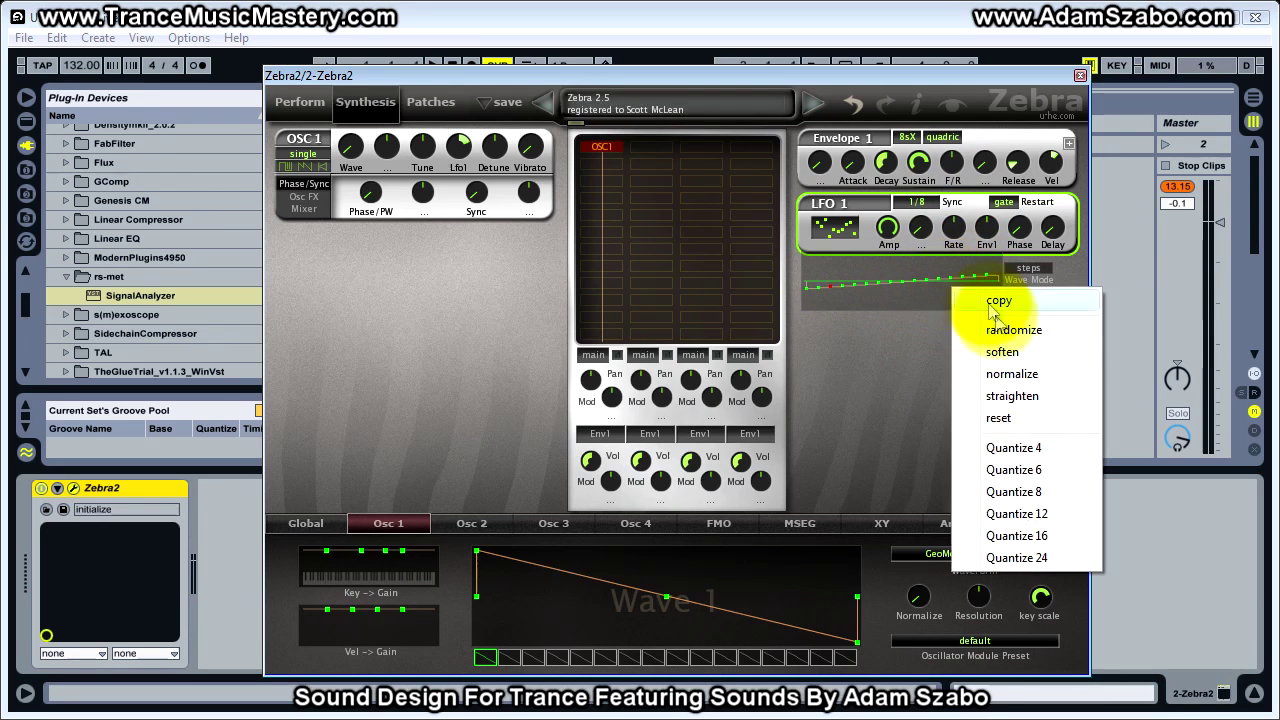
pyautogui.click(1030, 376)
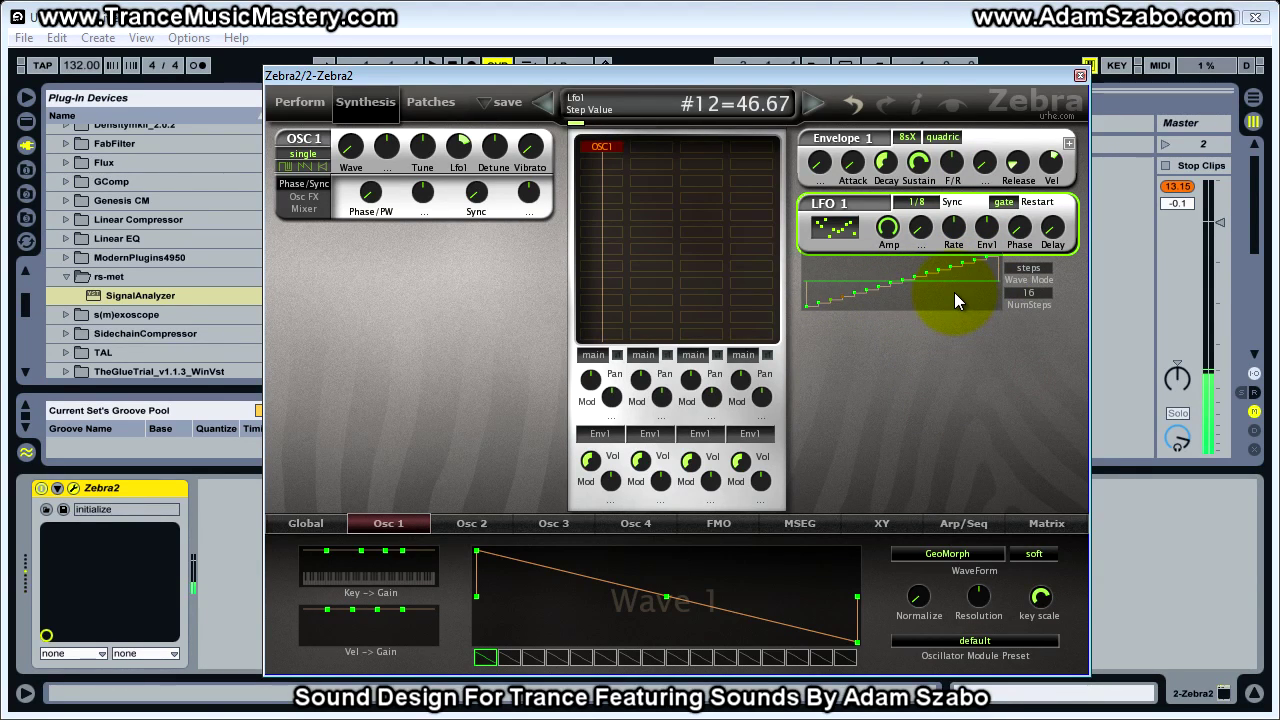
# Randomize LFO 1's user step pattern twice
pyautogui.rightClick(954, 292)
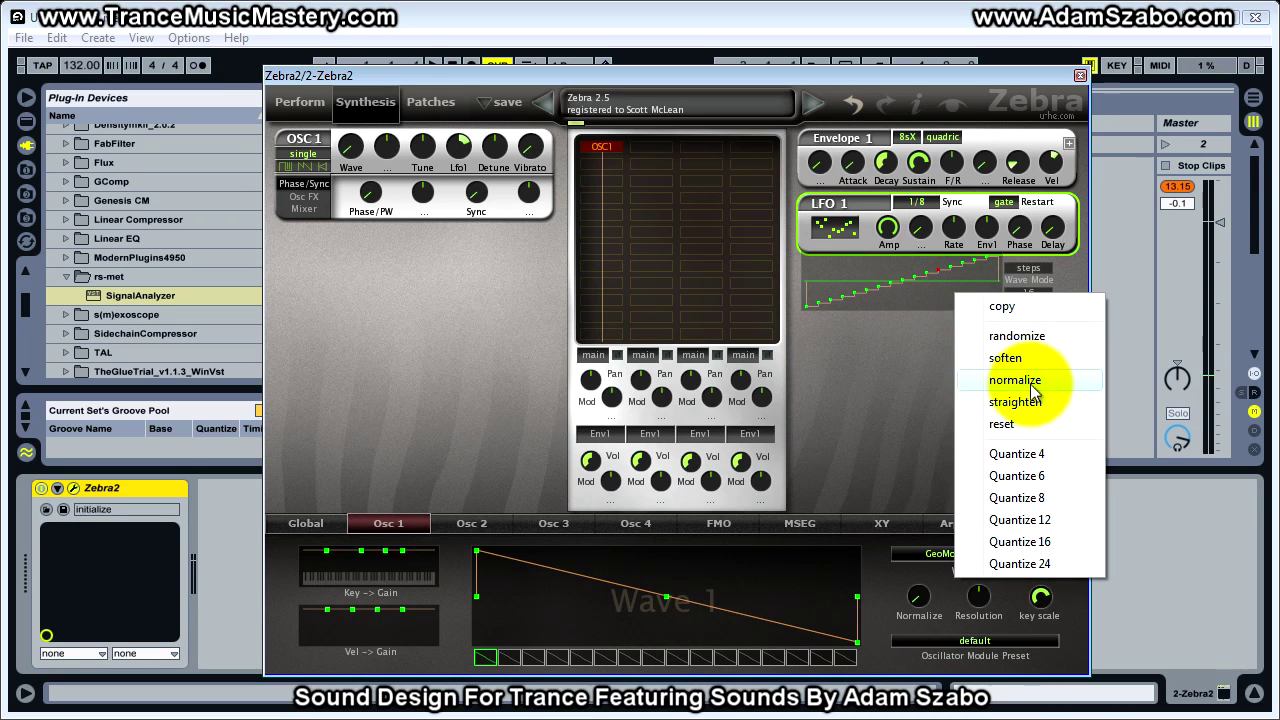
pyautogui.click(1010, 338)
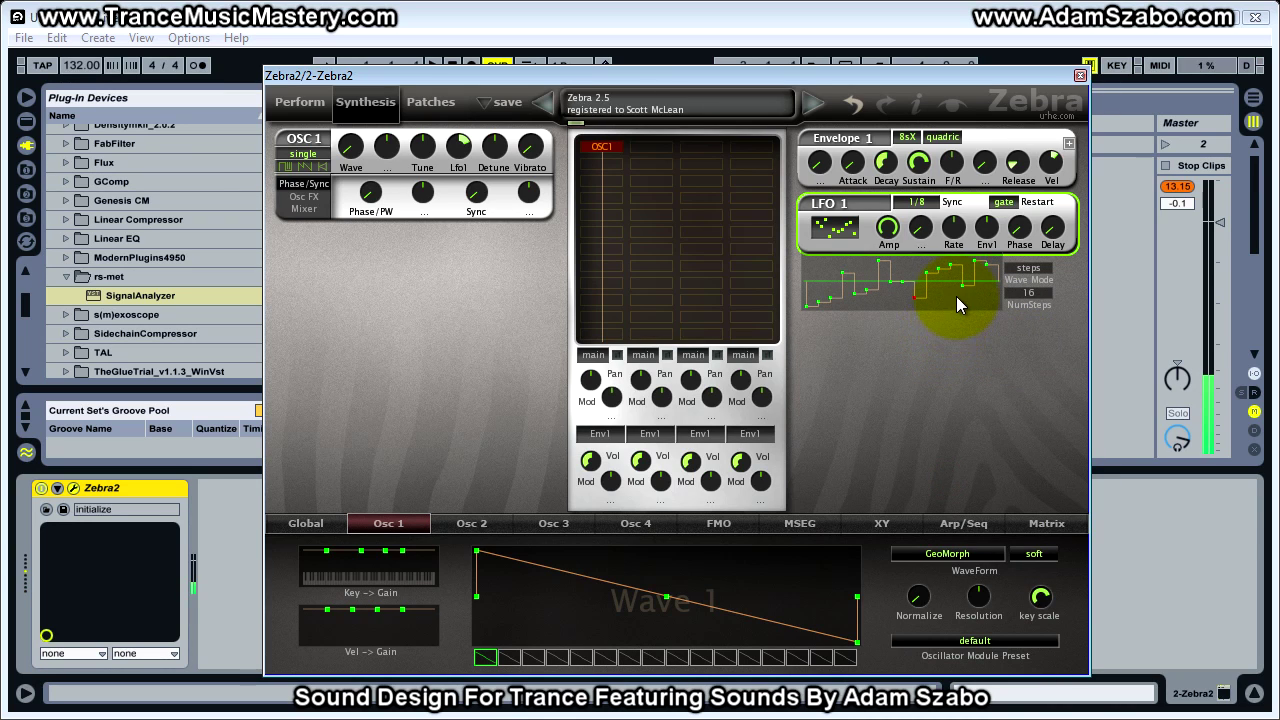
pyautogui.rightClick(956, 296)
pyautogui.click(1003, 340)
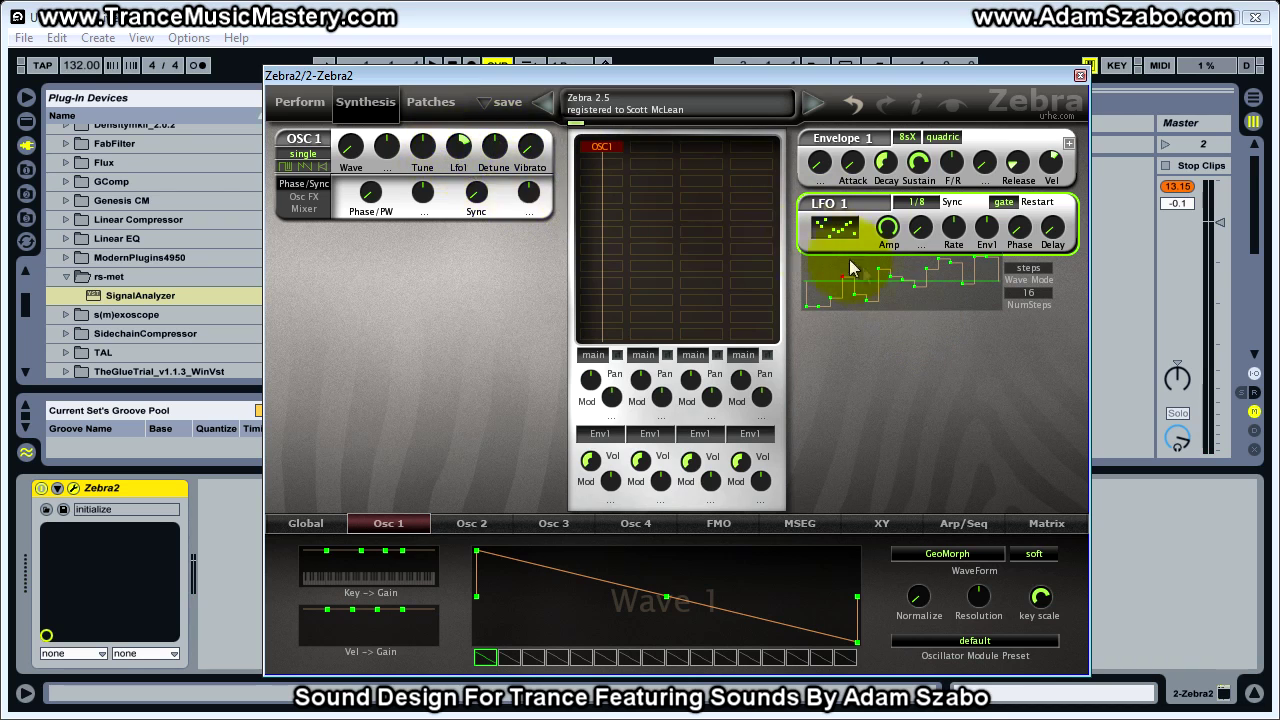
# Set LFO 1's waveform to triangle and add a VCF1 filter directly below OSC1 in the module grid
pyautogui.click(905, 256)
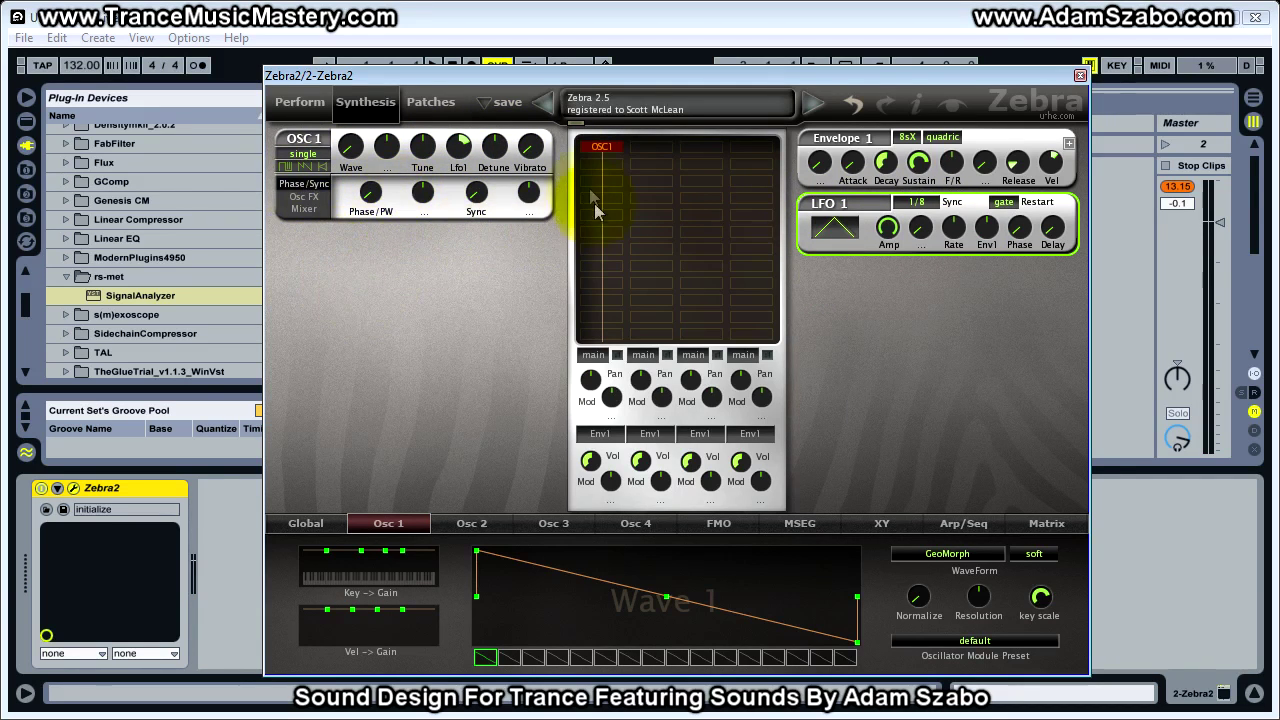
pyautogui.click(605, 162)
pyautogui.click(657, 283)
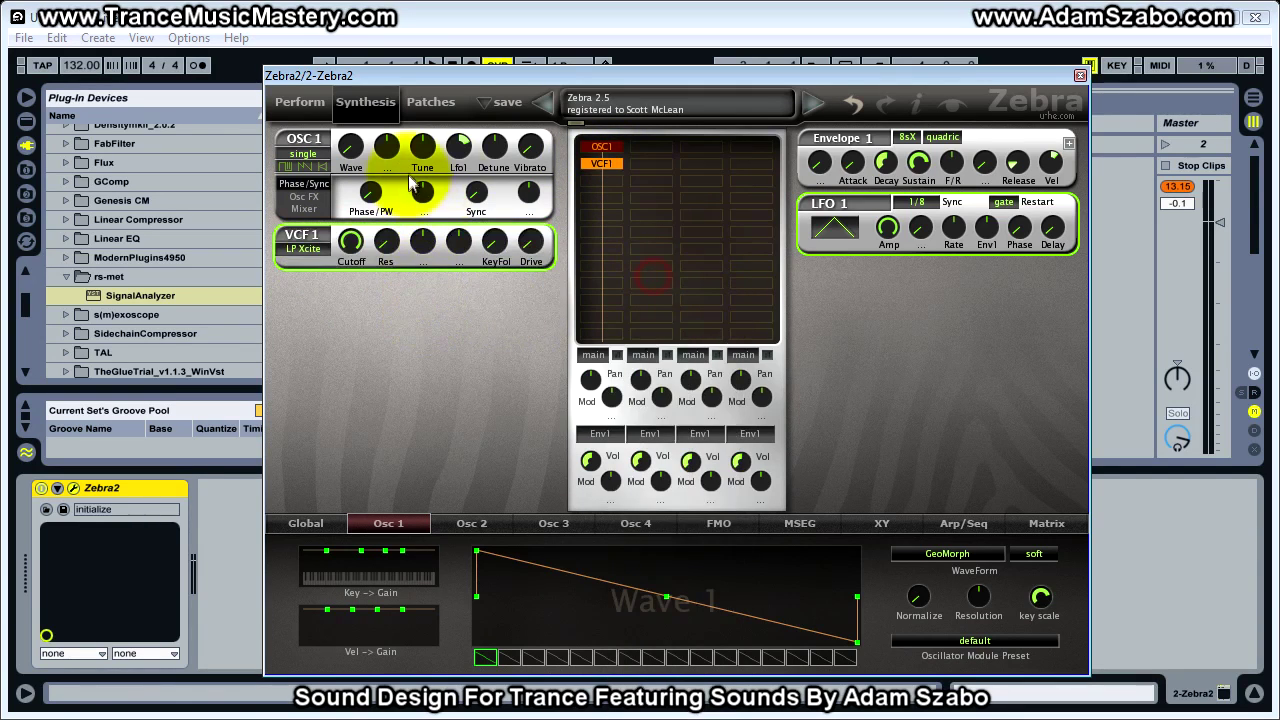
# Move the Lfo1 modulation from oscillator 1's tune to VCF 1's cutoff, using a cutoff of 112 and a modulation depth of 76
pyautogui.doubleClick(457, 146)
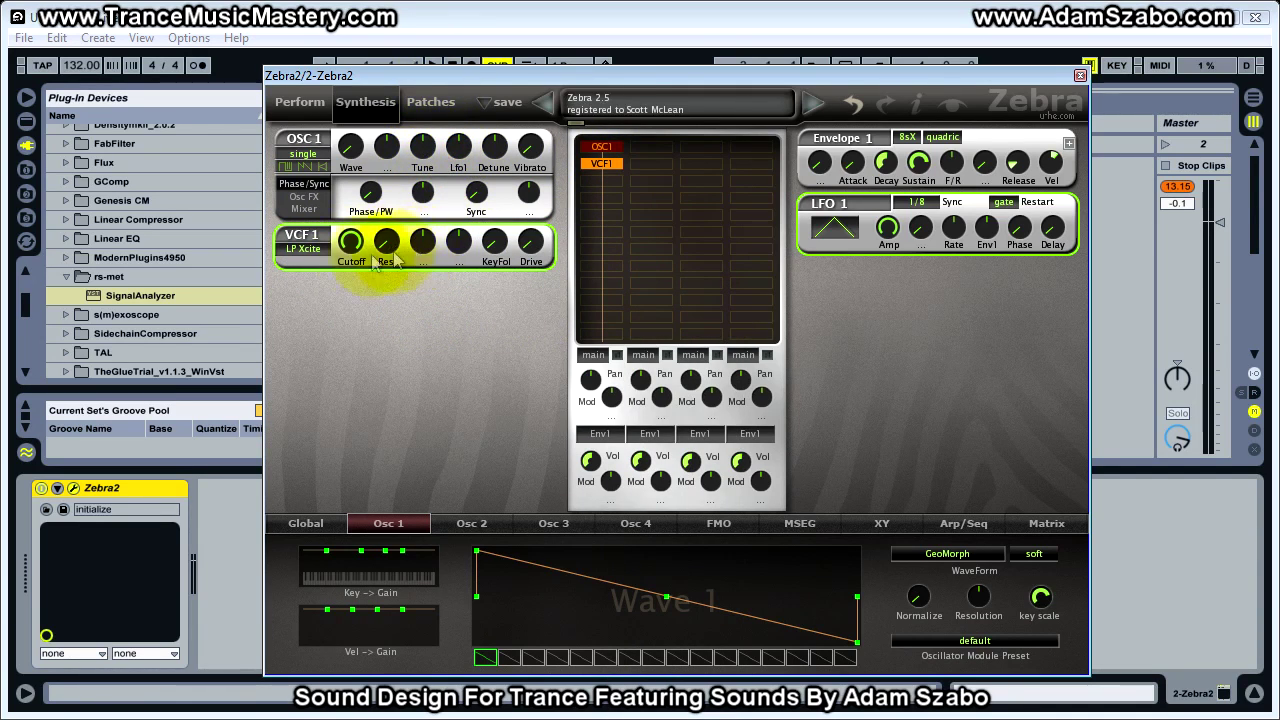
pyautogui.click(421, 243)
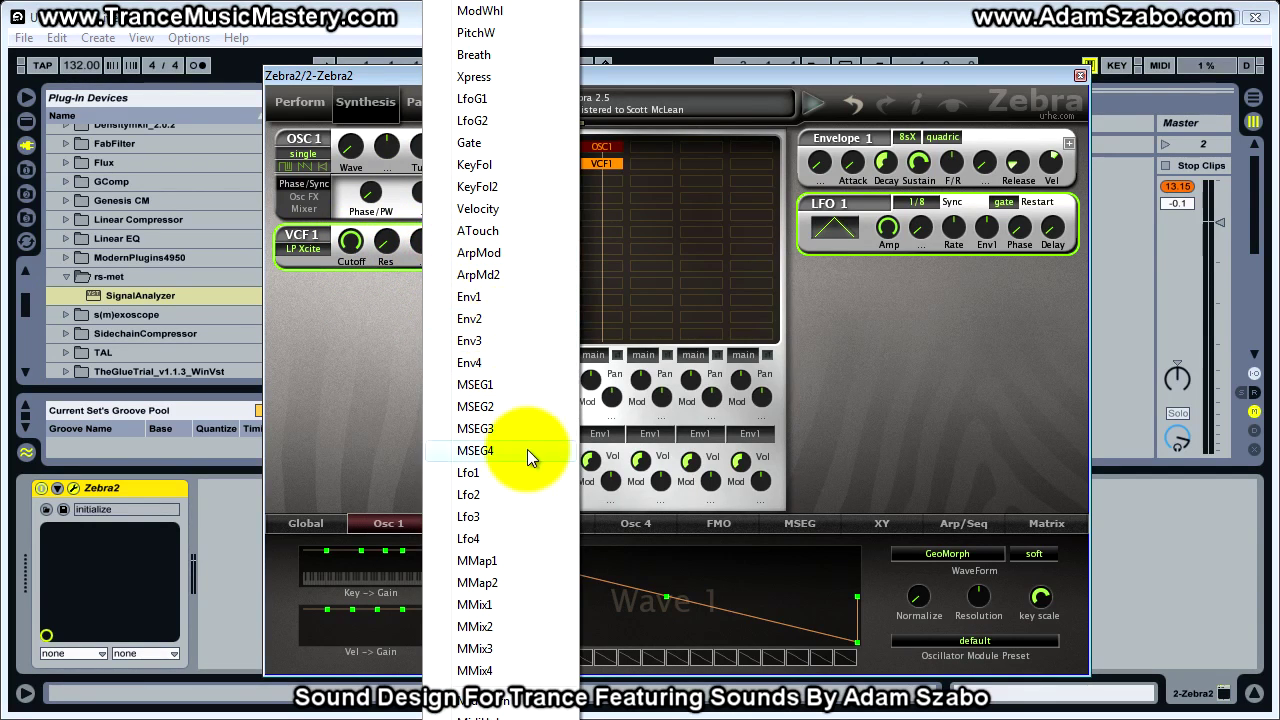
pyautogui.click(490, 473)
pyautogui.moveTo(351, 240); pyautogui.dragTo(357, 201)
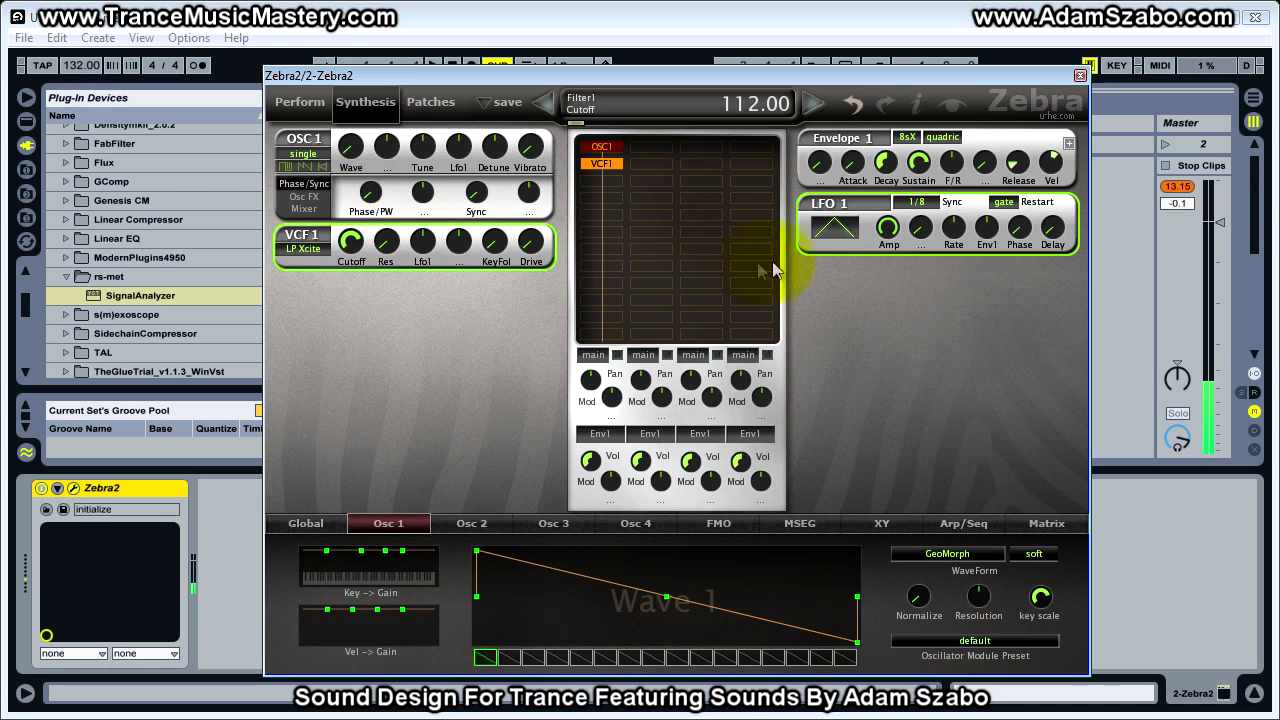
pyautogui.moveTo(422, 241); pyautogui.dragTo(414, 211)
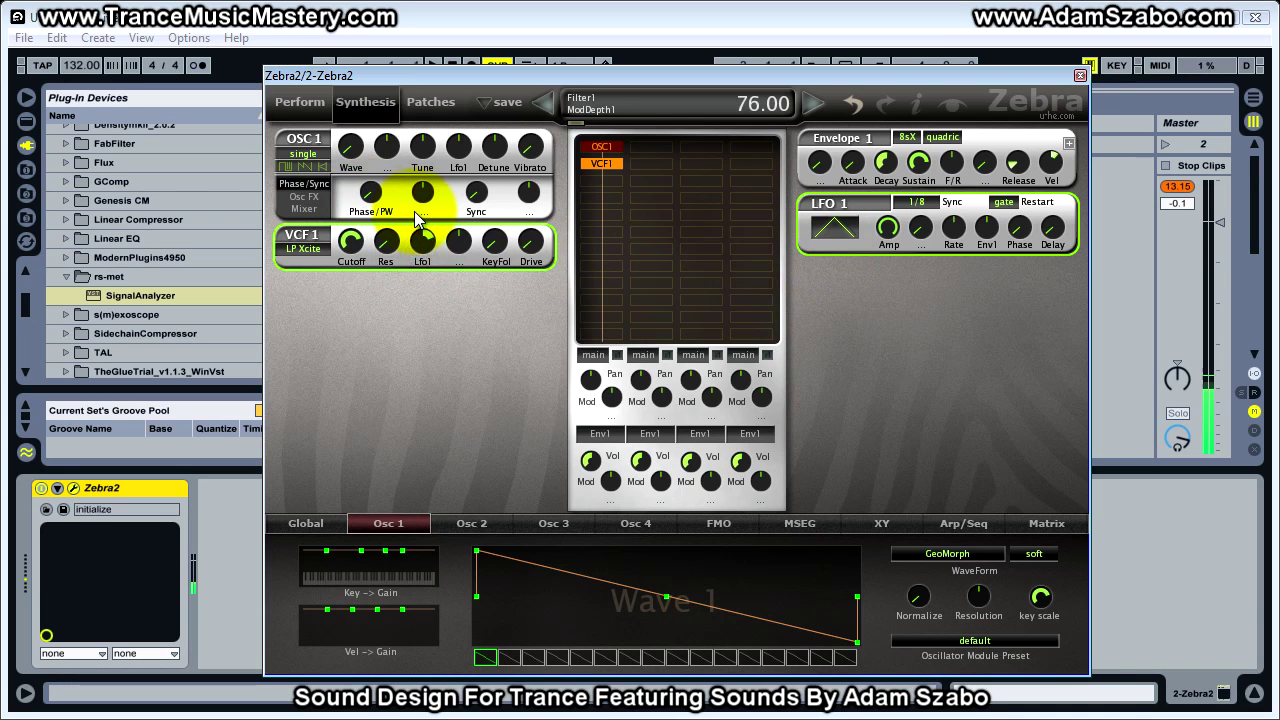
# Try LFO 1's sqr hi-lo waveform on VCF 1's cutoff with a modulation depth of 130, and switch the waveform to sqr lo-hi
pyautogui.click(833, 232)
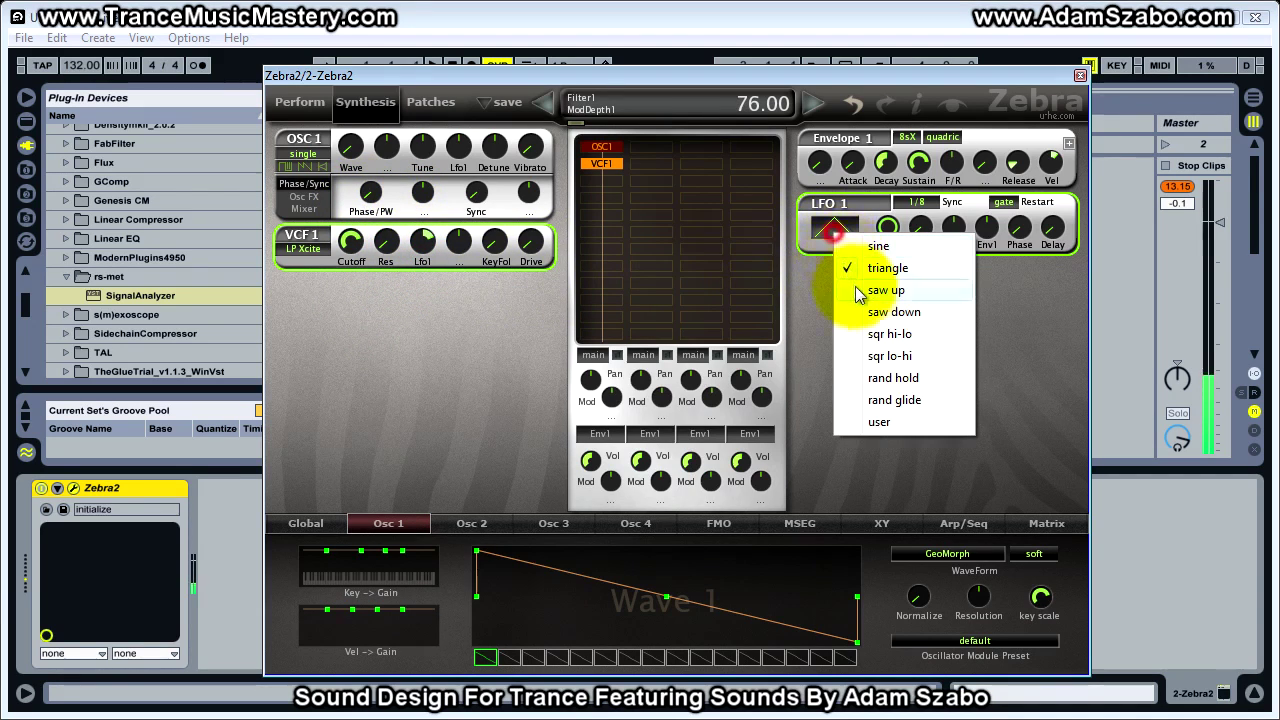
pyautogui.click(876, 337)
pyautogui.moveTo(350, 242); pyautogui.dragTo(428, 200)
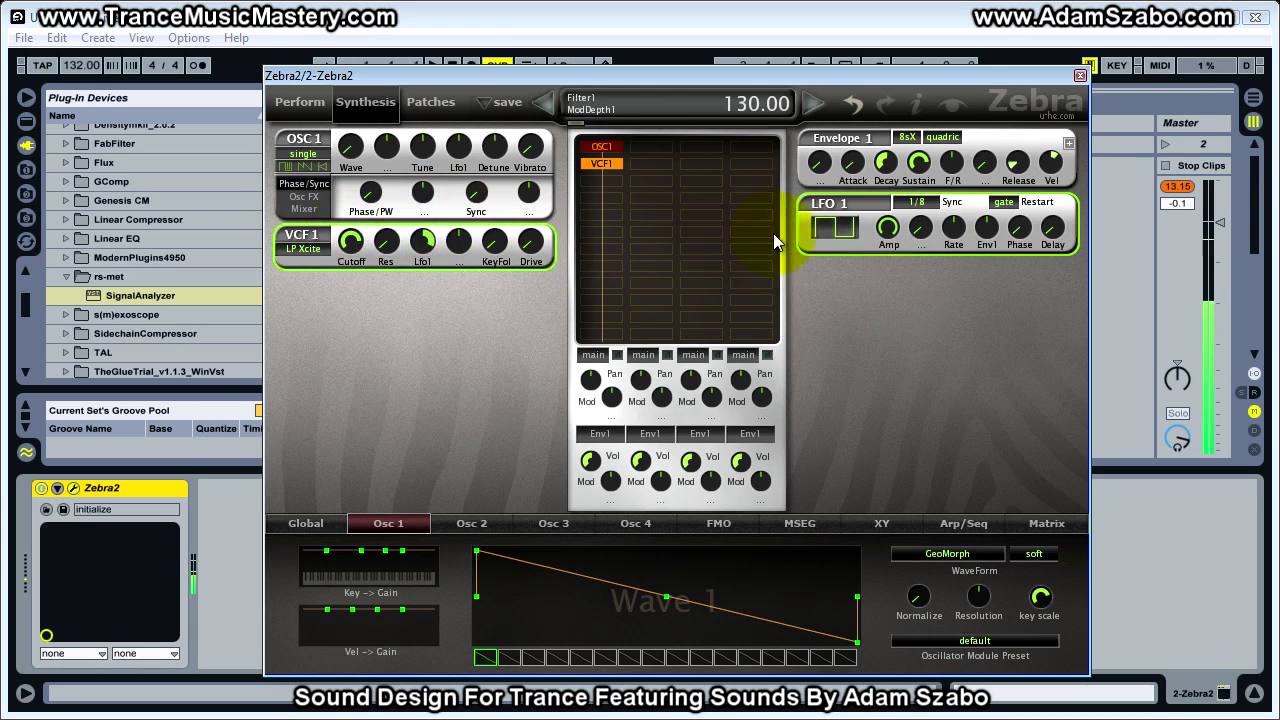
pyautogui.click(830, 232)
pyautogui.click(870, 355)
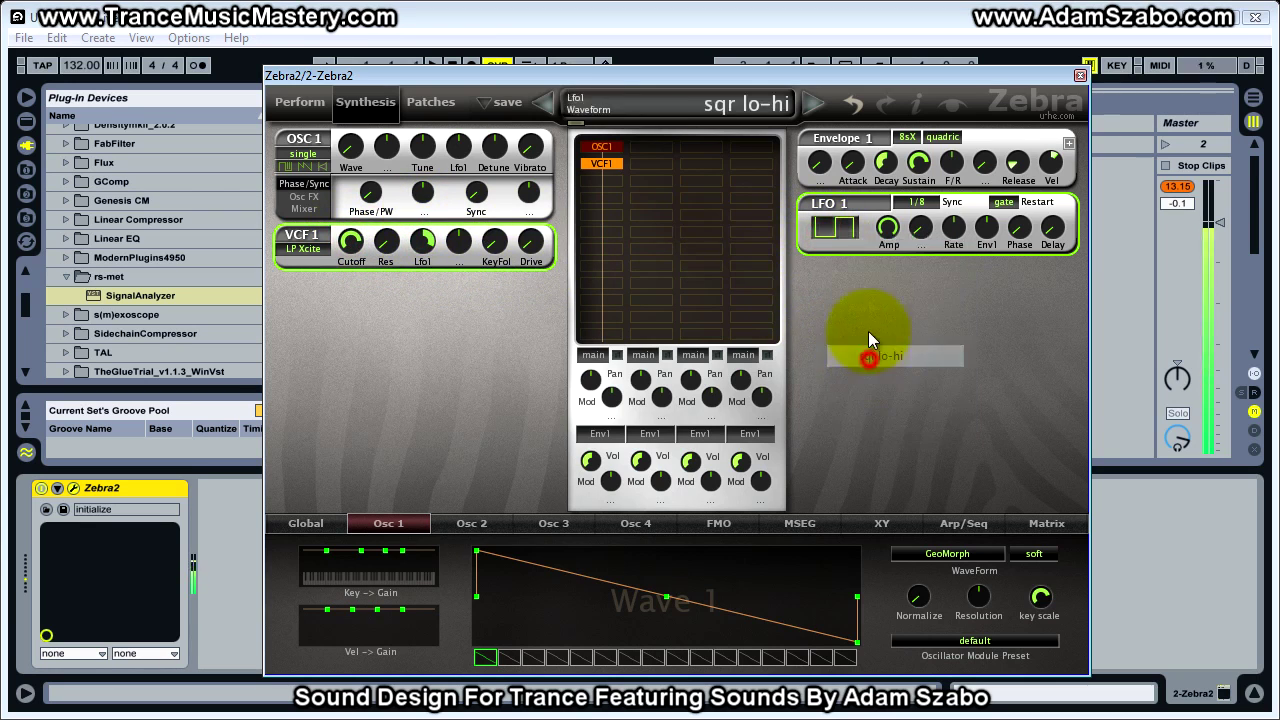
# Set LFO 1's waveform to rand hold and VCF 1's resonance to 39.50
pyautogui.click(843, 228)
pyautogui.click(901, 369)
pyautogui.moveTo(388, 242); pyautogui.dragTo(380, 165)
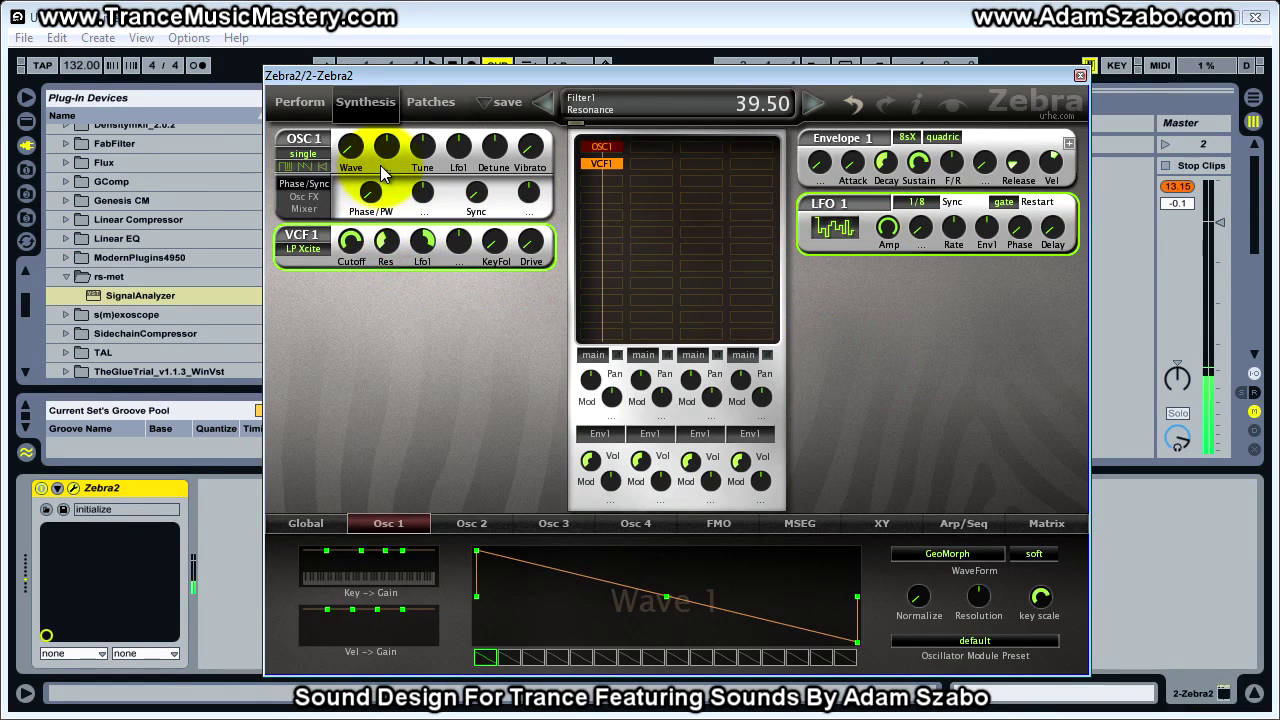
# Raise VCF 1's resonance further while readjusting its cutoff, and slightly increase LFO 1's rate
pyautogui.moveTo(388, 245); pyautogui.dragTo(374, 180)
pyautogui.moveTo(350, 241)
pyautogui.mouseDown()
pyautogui.moveTo(366, 243)
pyautogui.moveTo(365, 258)
pyautogui.mouseUp()
pyautogui.moveTo(944, 223)
pyautogui.mouseDown()
pyautogui.moveTo(950, 188)
pyautogui.moveTo(943, 225)
pyautogui.mouseUp()
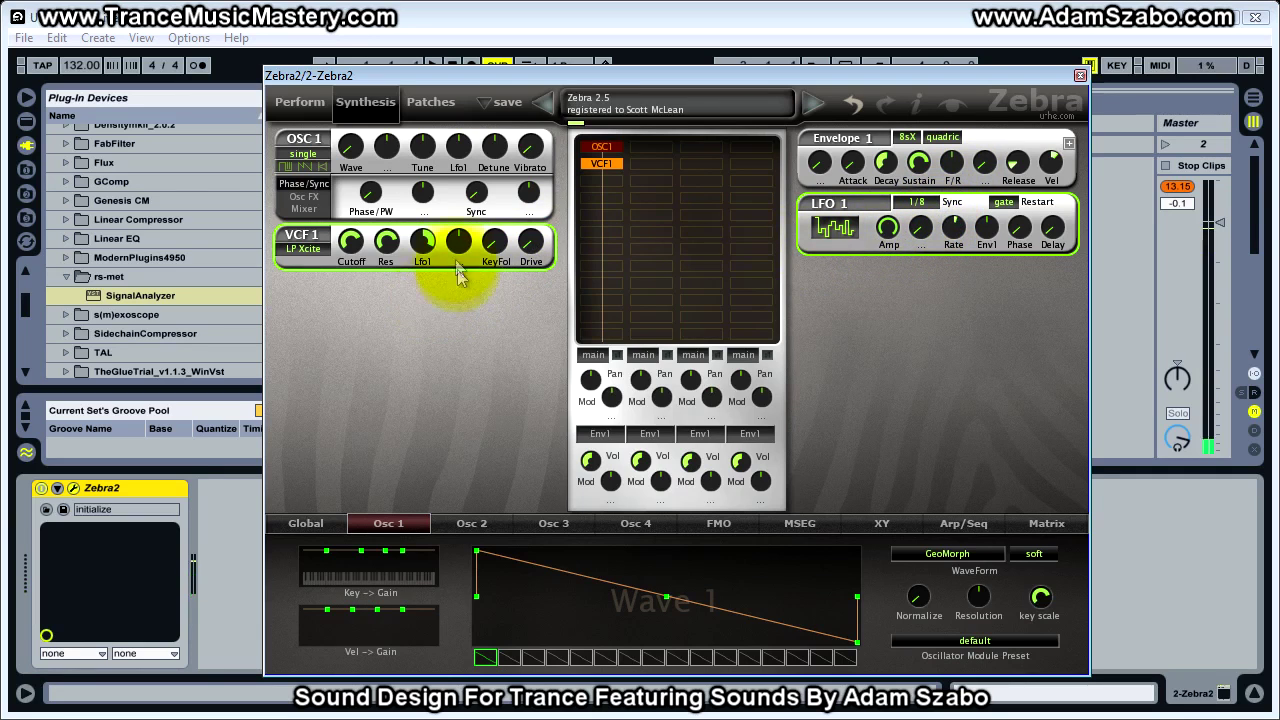
# Invert the Lfo1 modulation of VCF 1's cutoff with a depth of -56, and return it to a large positive depth
pyautogui.moveTo(423, 243); pyautogui.dragTo(434, 409)
pyautogui.moveTo(433, 251); pyautogui.dragTo(369, 288)
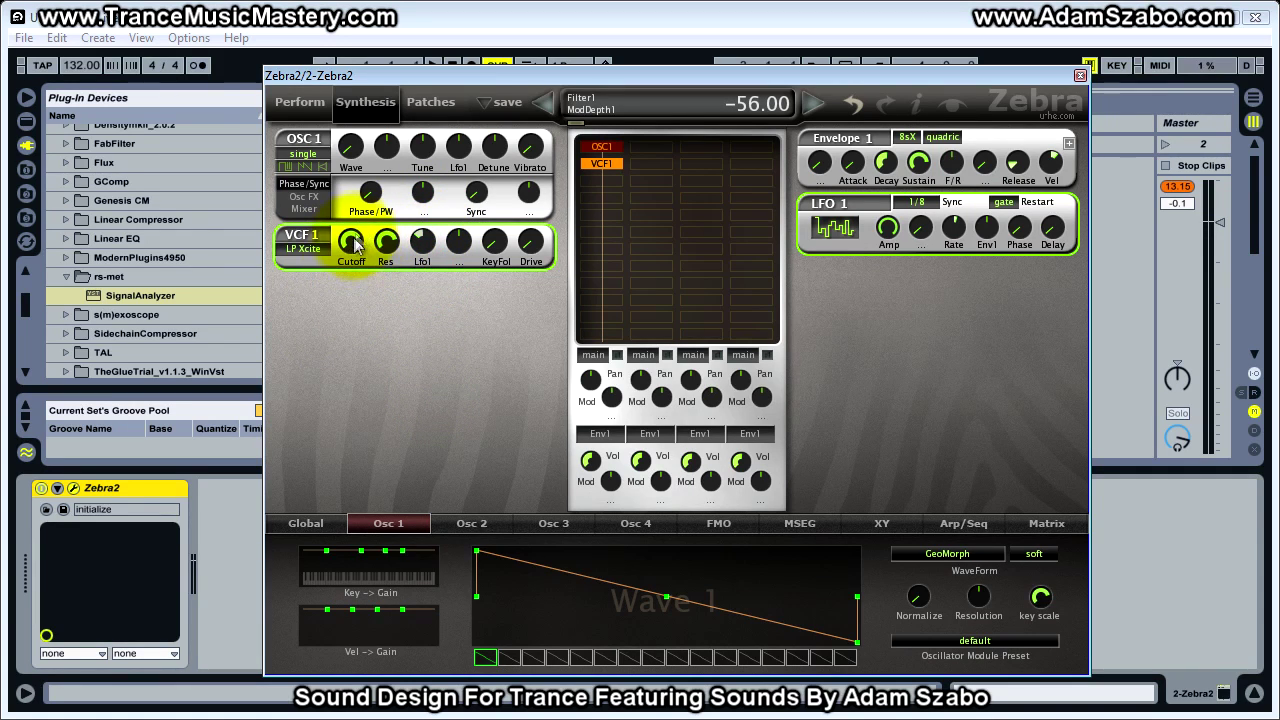
pyautogui.moveTo(430, 239); pyautogui.dragTo(424, 148)
# Reduce VCF 1's resonance to a low setting and lower its cutoff slightly
pyautogui.moveTo(390, 243); pyautogui.dragTo(391, 363)
pyautogui.moveTo(350, 242); pyautogui.dragTo(486, 260)
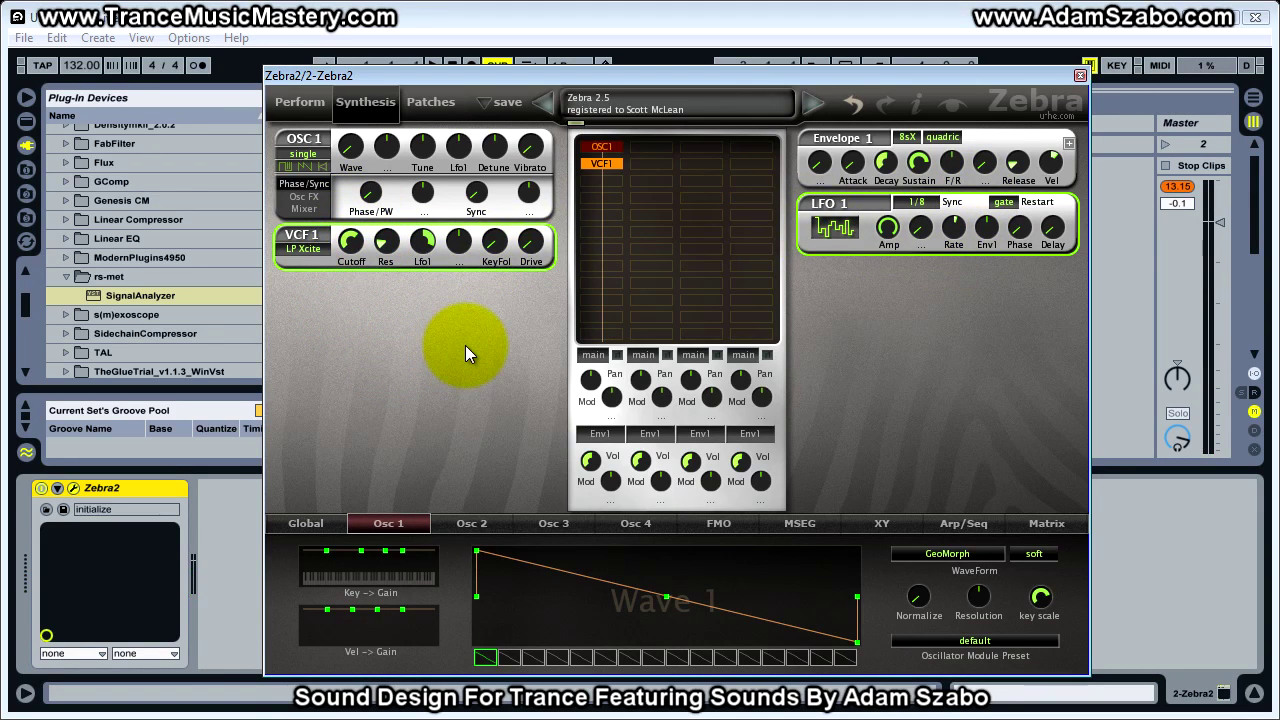